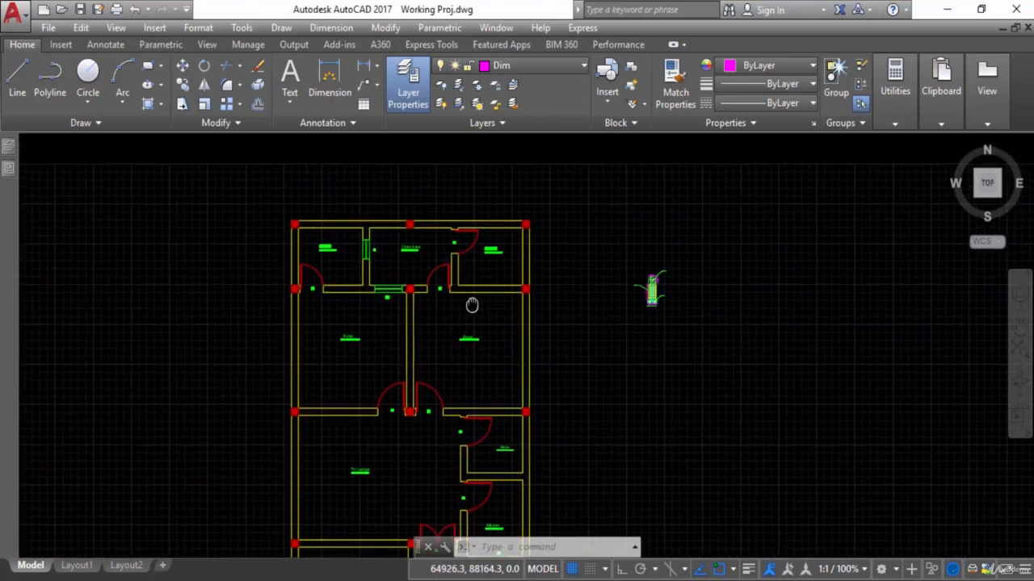
# Add an aligned dimension for the floor plan's overall width, placed above the top outer wall
pyautogui.press('Escape')
pyautogui.press('Escape')
pyautogui.press('Escape')
pyautogui.write('dal')
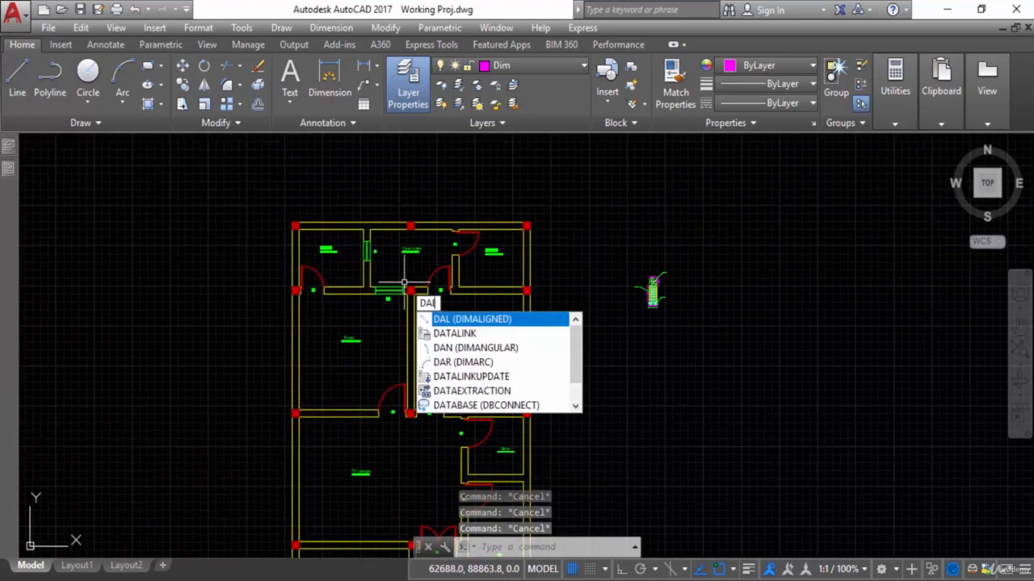
pyautogui.press('Return')
pyautogui.scroll(3, 307, 224)
pyautogui.click(320, 230)
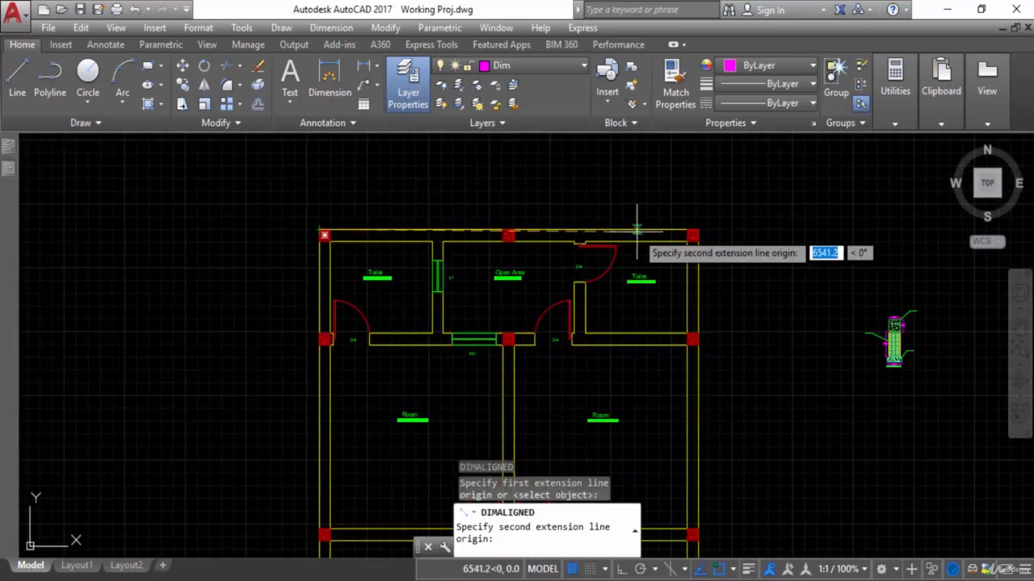
pyautogui.click(698, 230)
pyautogui.click(600, 196)
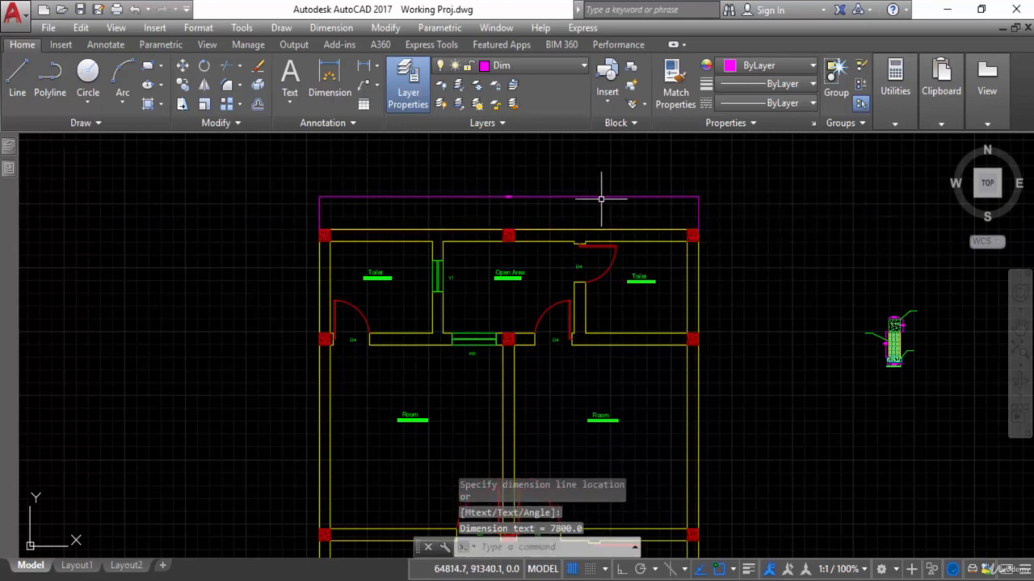
pyautogui.scroll(5, 484, 243)
pyautogui.scroll(-5, 538, 239)
# Add an aligned dimension for the floor plan's overall length, placed outside the left outer wall
pyautogui.press('Return')
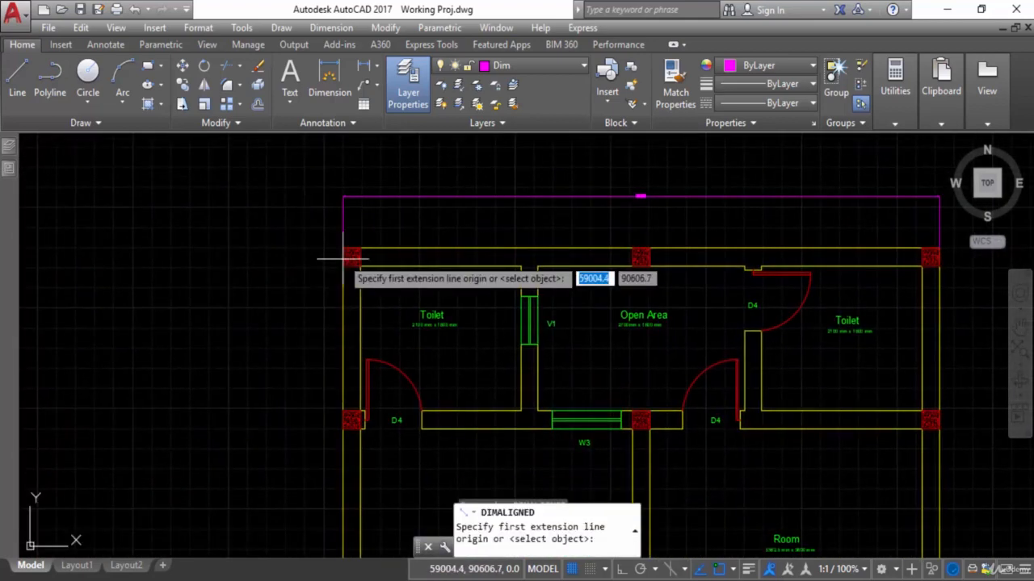
pyautogui.click(349, 253)
pyautogui.scroll(-3, 343, 325)
pyautogui.moveTo(343, 326); pyautogui.dragTo(372, 169, button='middle')
pyautogui.scroll(6, 381, 349)
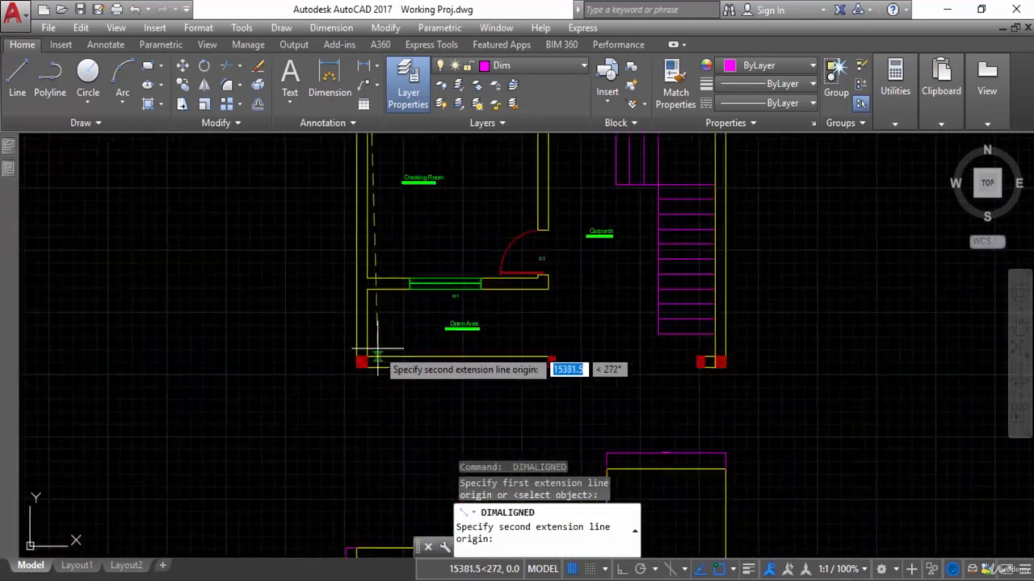
pyautogui.click(356, 366)
pyautogui.scroll(-3, 339, 368)
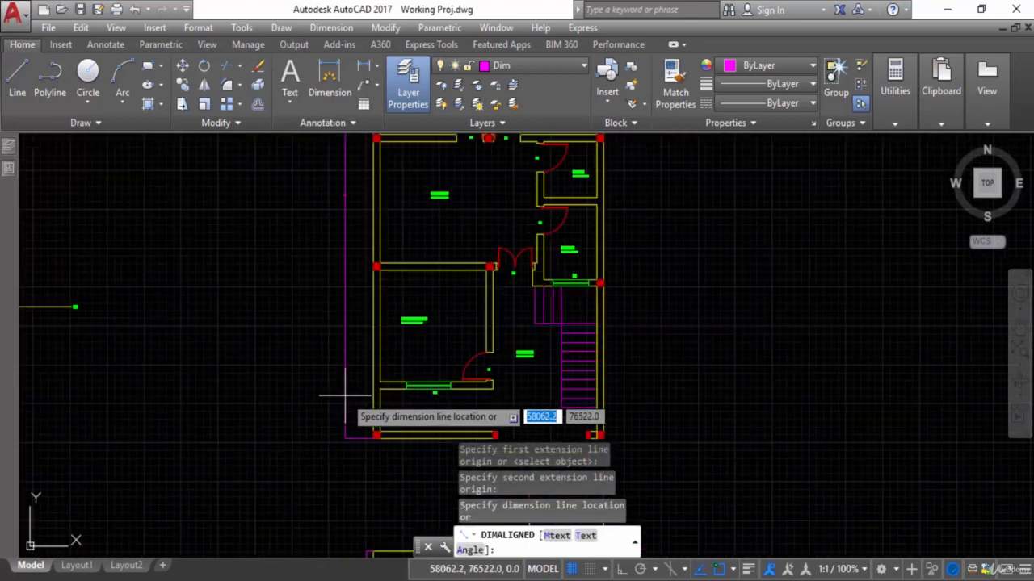
pyautogui.click(356, 363)
pyautogui.scroll(6, 357, 316)
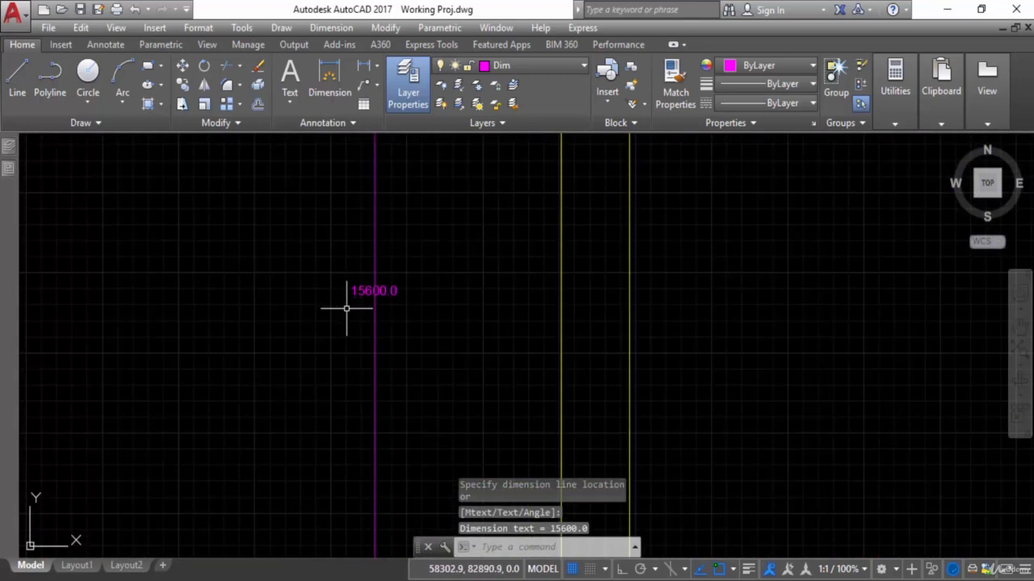
pyautogui.scroll(-6, 381, 301)
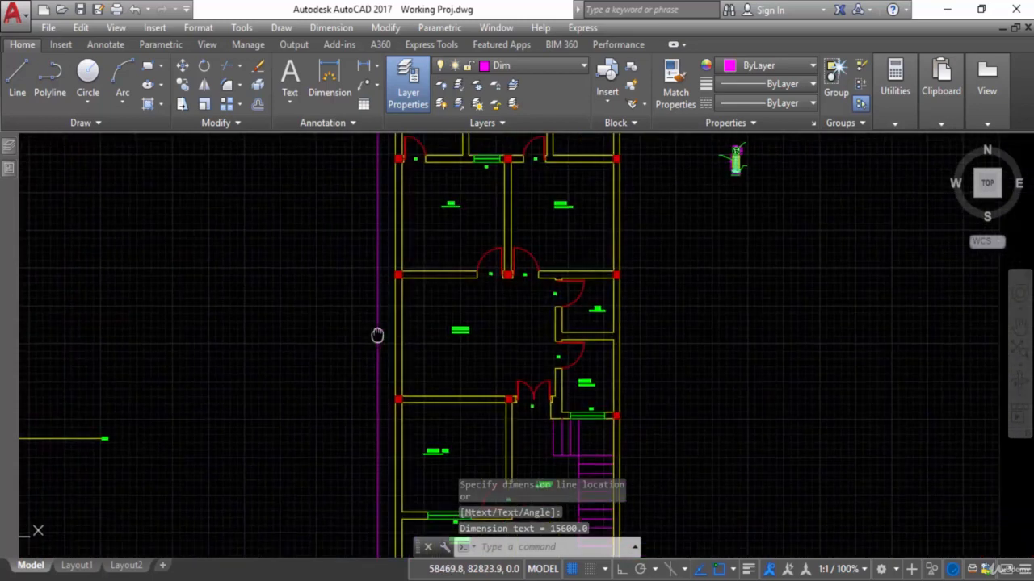
pyautogui.press('Escape')
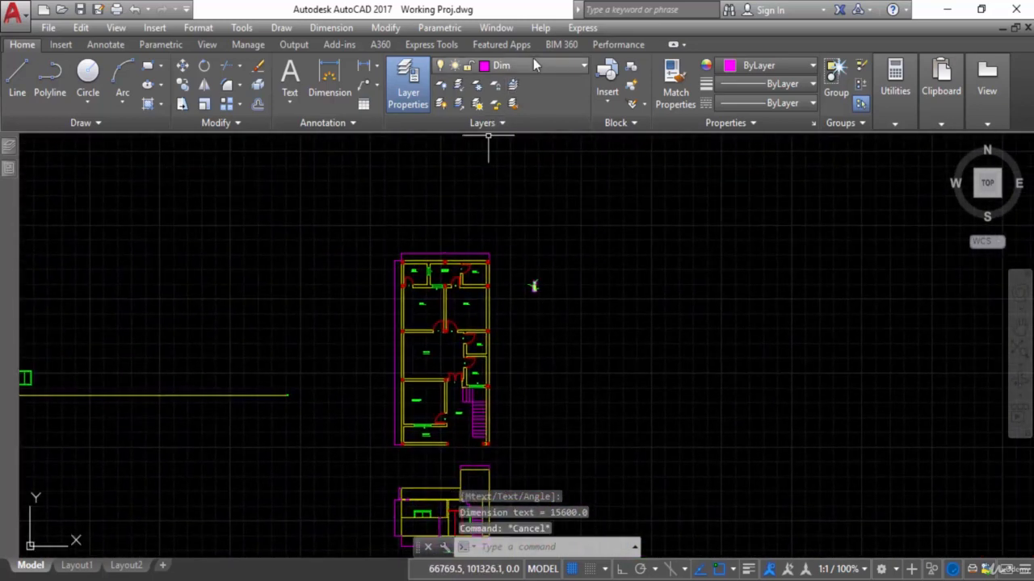
# Create a layer named Roof And Mumty Plan with the colour green and make it the current layer
pyautogui.click(399, 103)
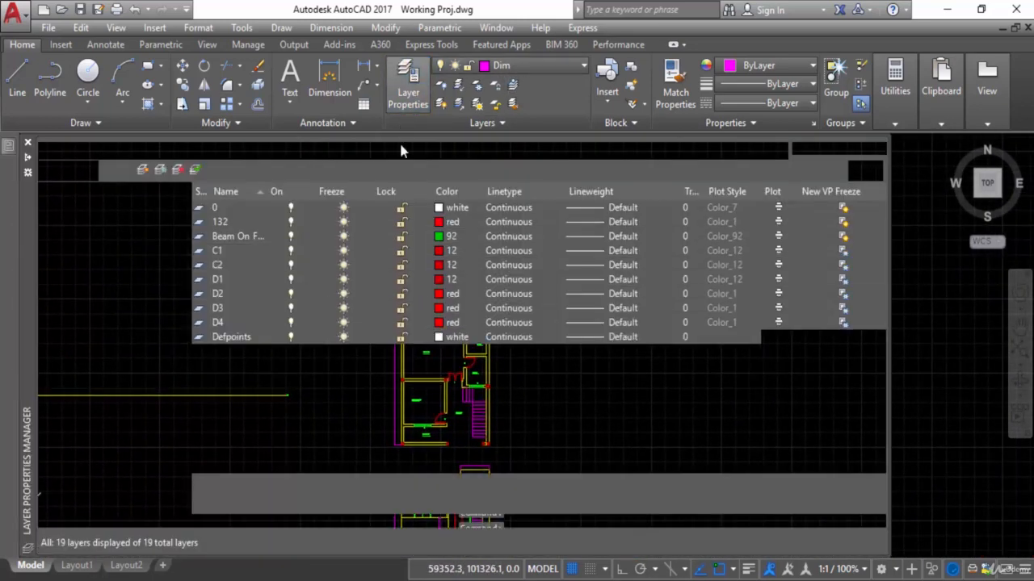
pyautogui.click(164, 171)
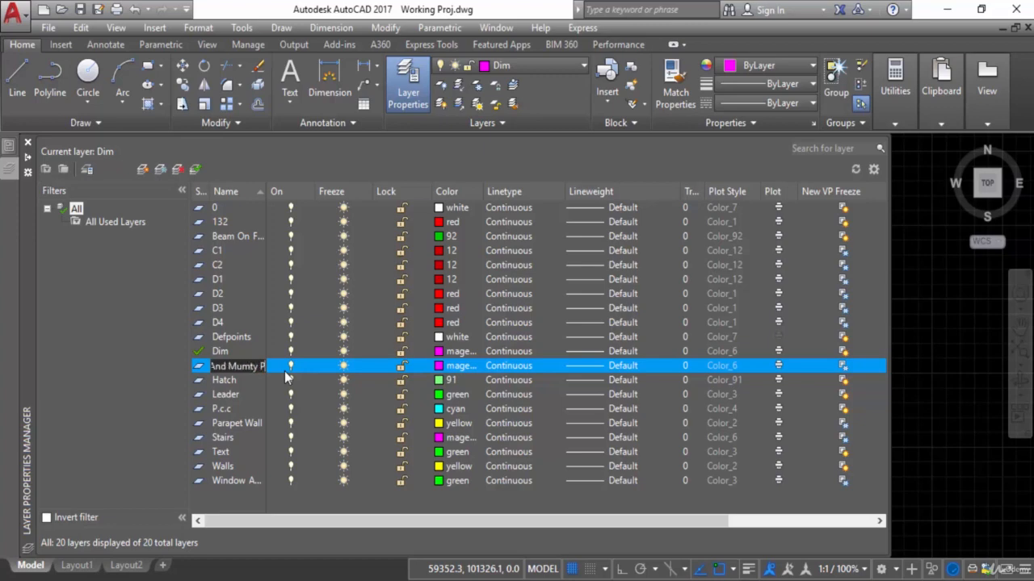
pyautogui.click(450, 365)
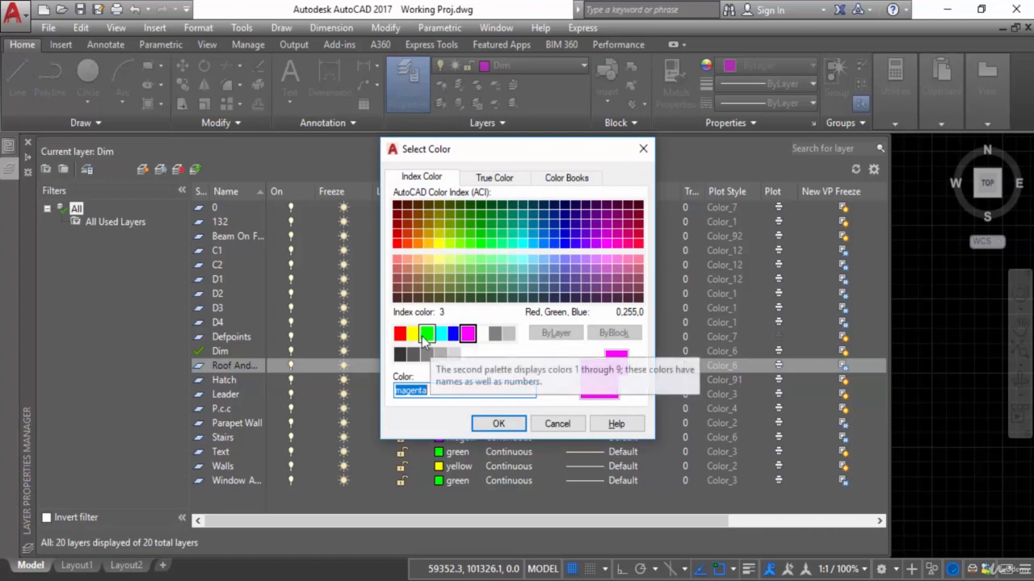
pyautogui.click(426, 334)
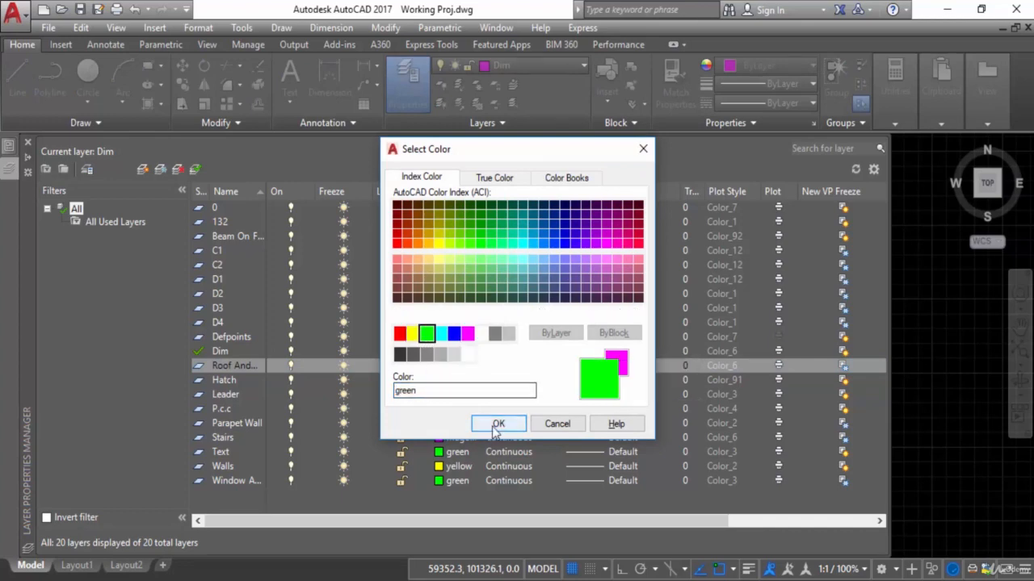
pyautogui.click(494, 425)
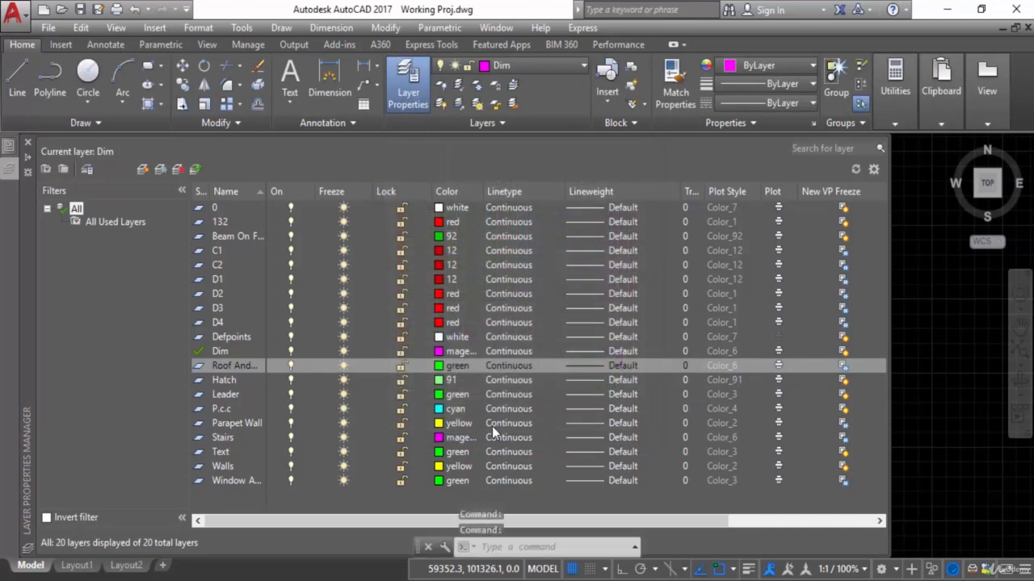
pyautogui.click(203, 365)
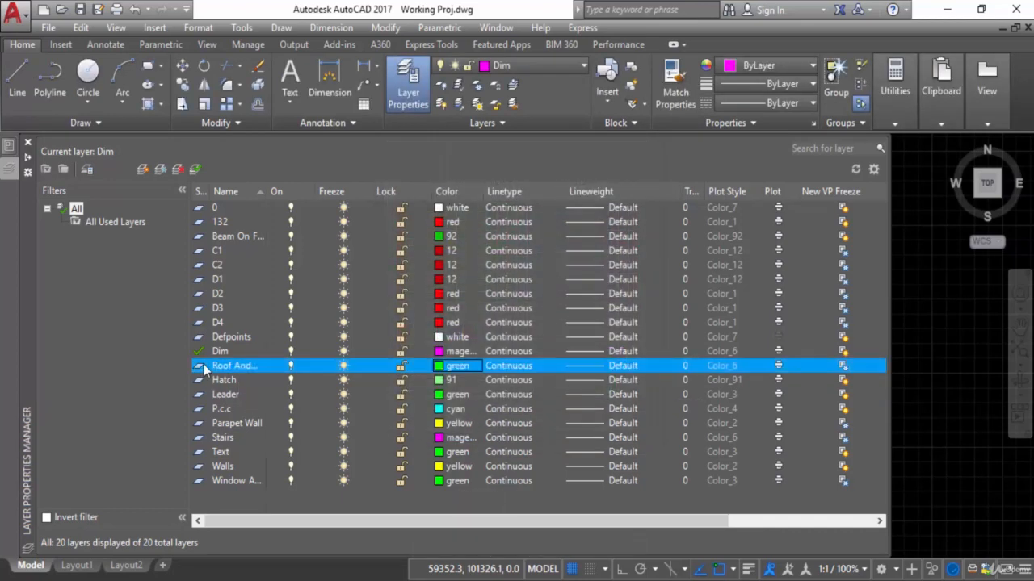
pyautogui.click(196, 169)
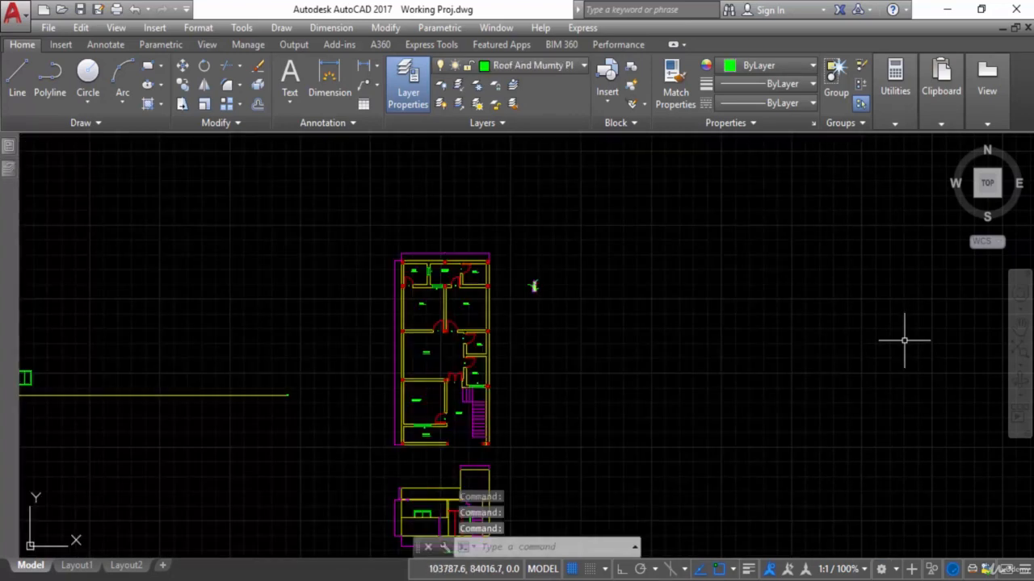
# Draw a rectangle 7800 long and 15600 wide in the empty area to the right of the floor plan
pyautogui.moveTo(666, 371); pyautogui.dragTo(568, 361, button='middle')
pyautogui.press('Escape')
pyautogui.press('Escape')
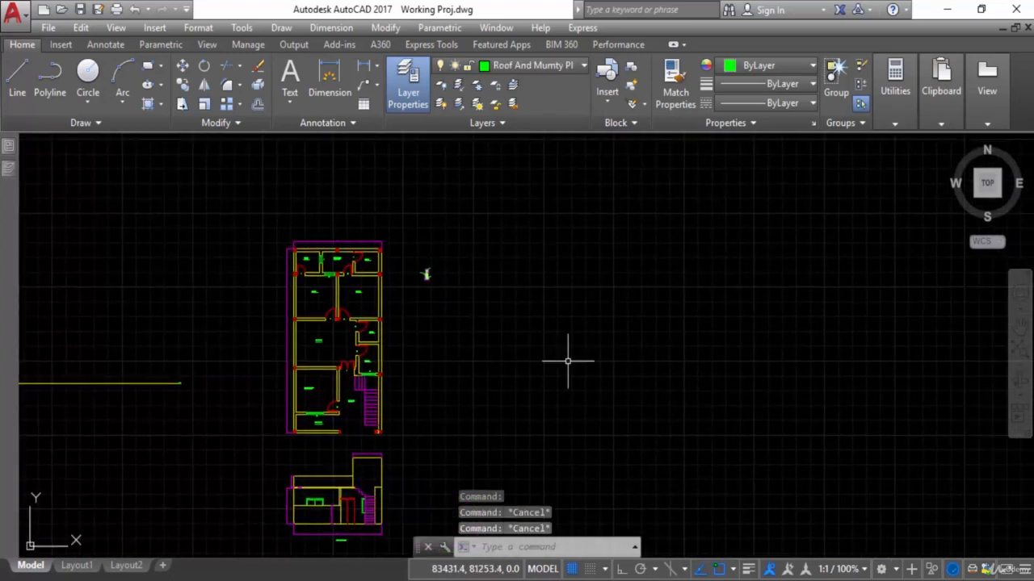
pyautogui.write('rec')
pyautogui.press('Return')
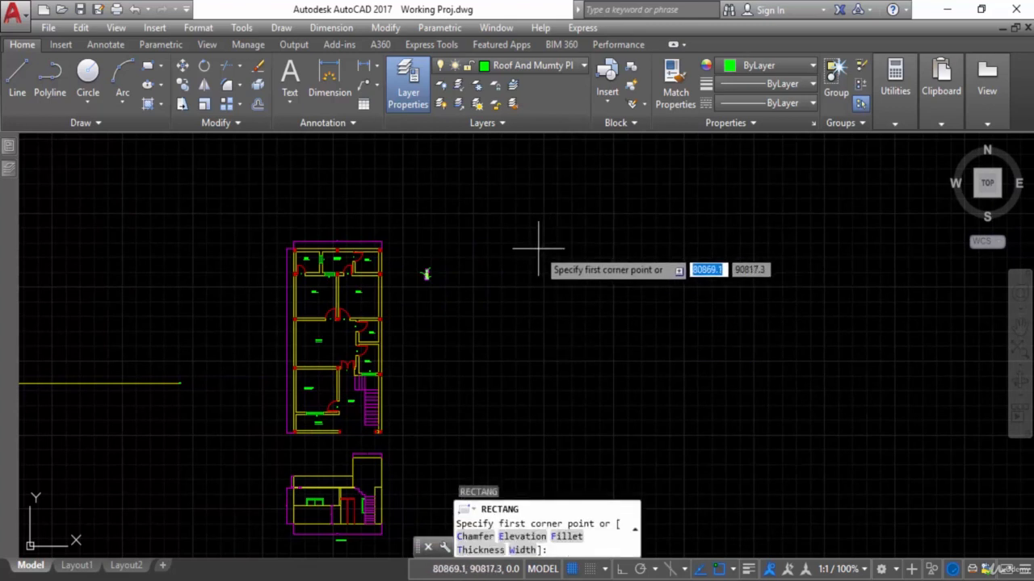
pyautogui.click(527, 240)
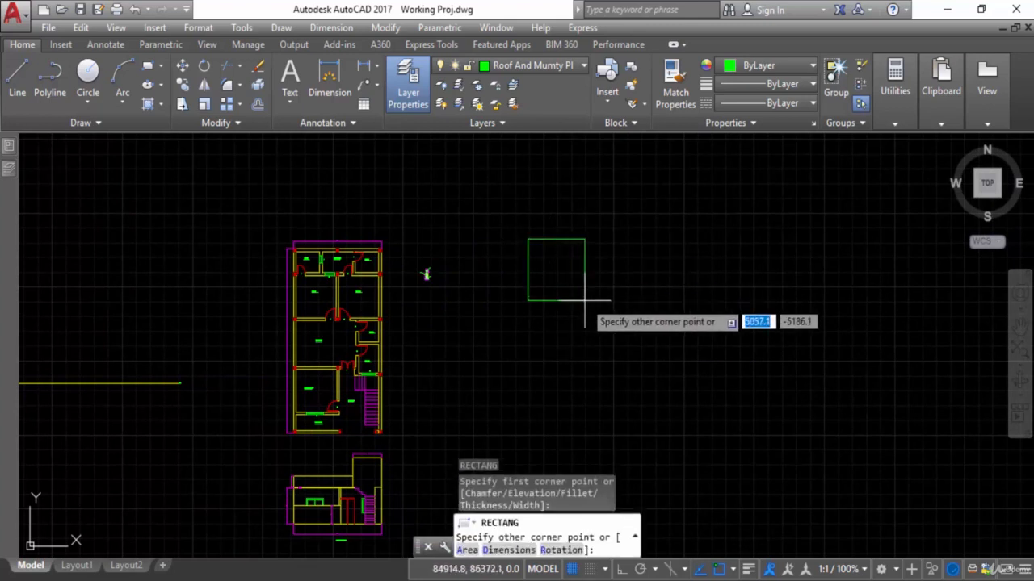
pyautogui.write('d')
pyautogui.press('Return')
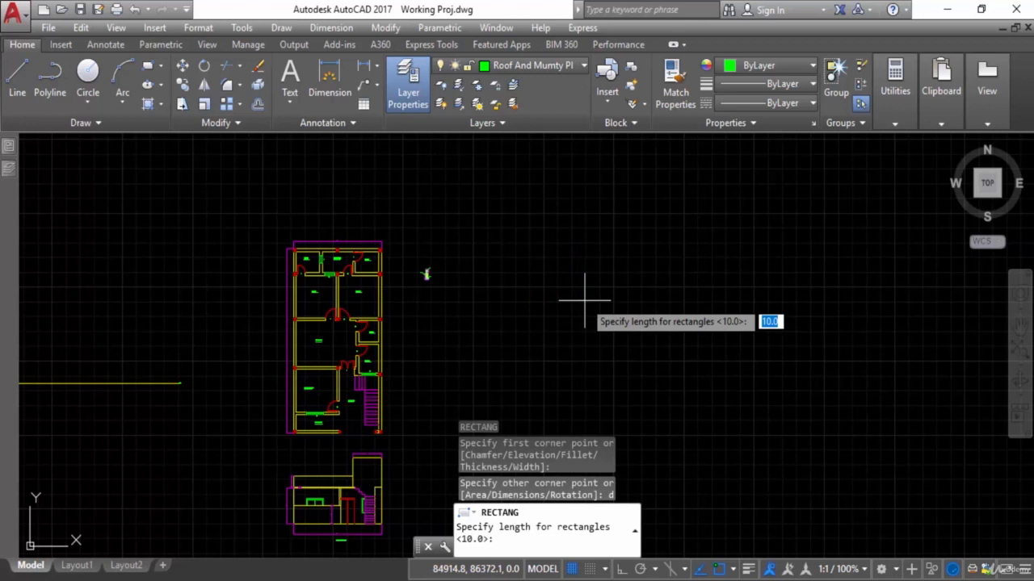
pyautogui.write('7800')
pyautogui.press('Return')
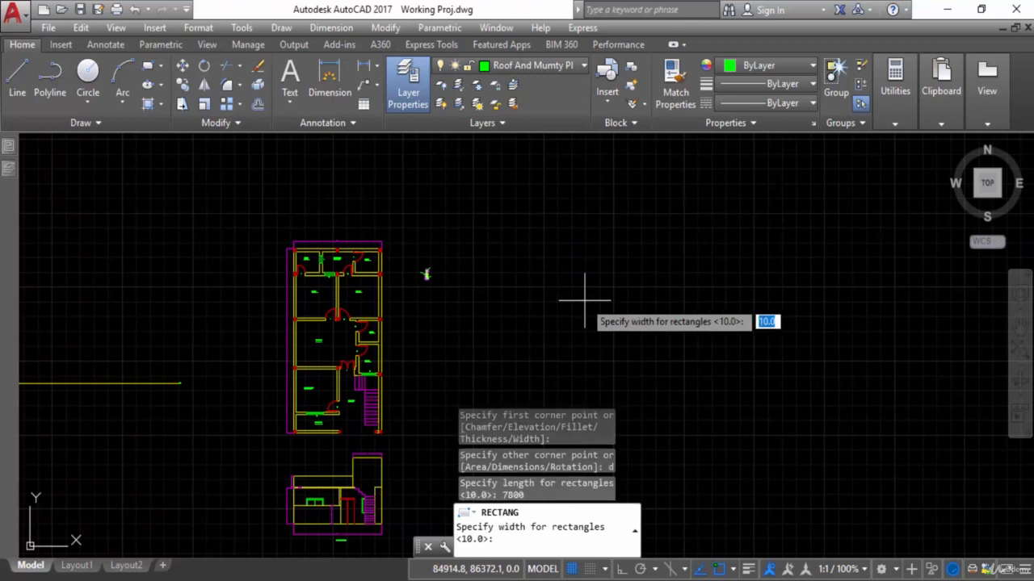
pyautogui.scroll(5, 275, 340)
pyautogui.scroll(5, 328, 323)
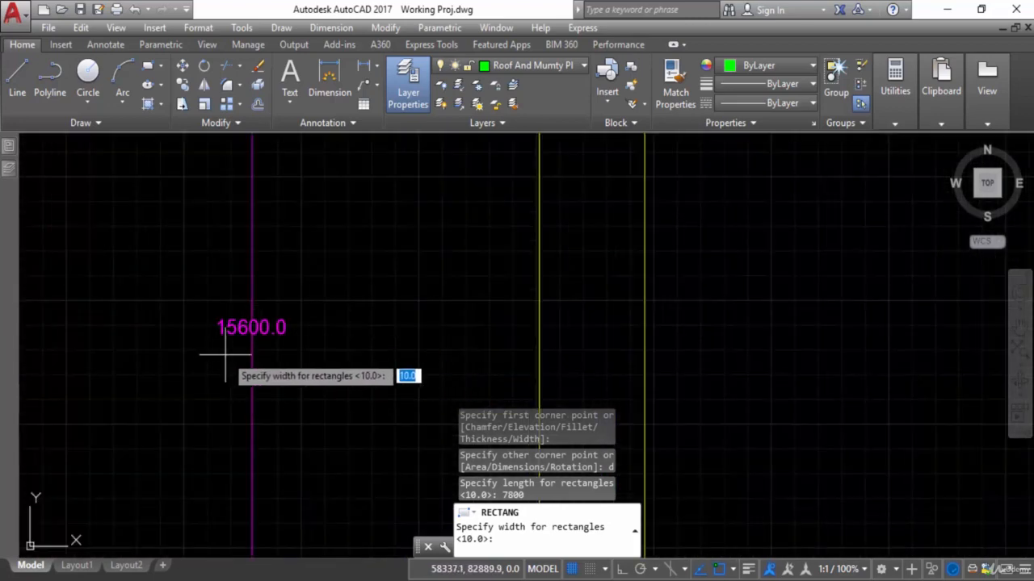
pyautogui.scroll(-8, 218, 355)
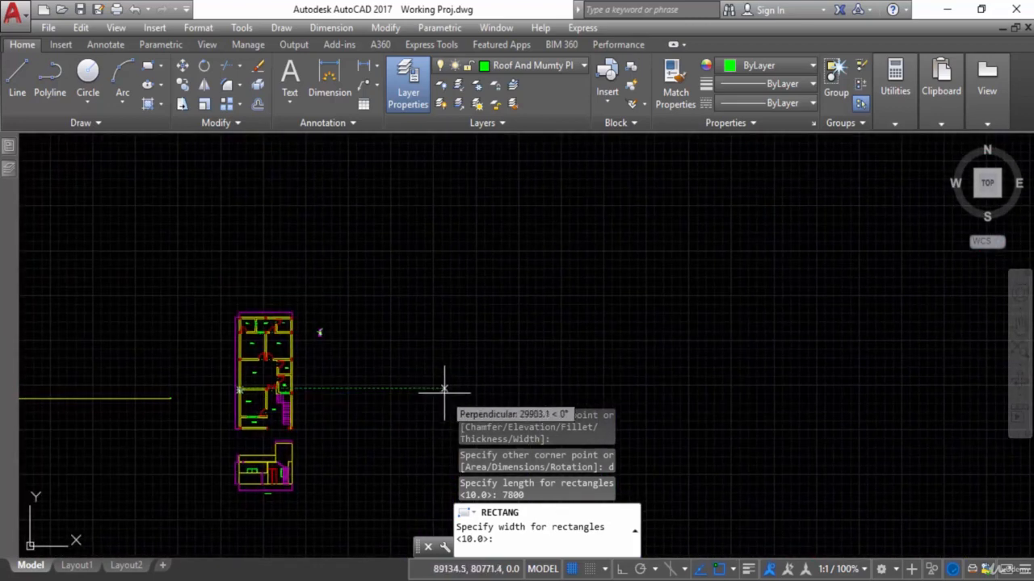
pyautogui.write('1')
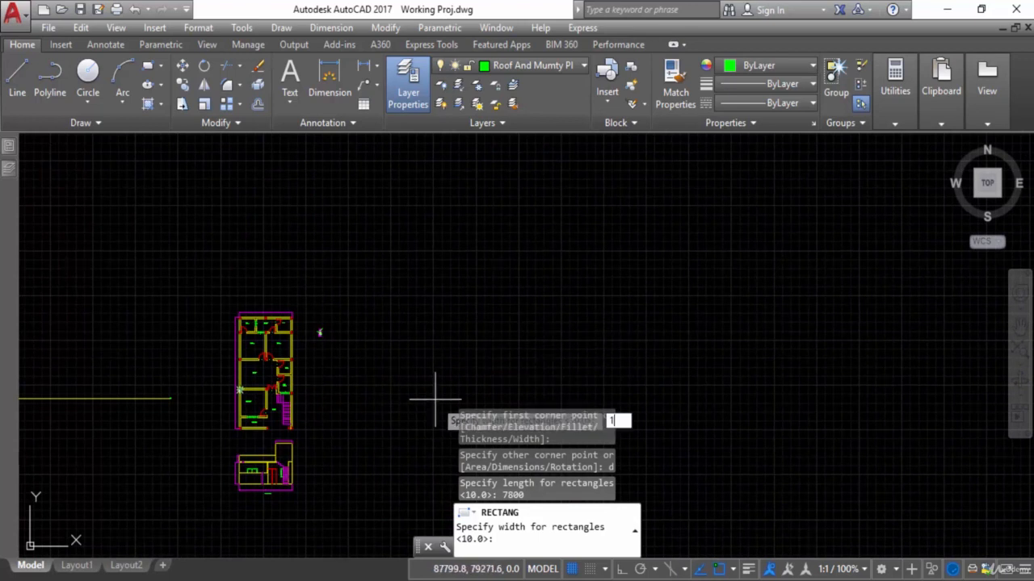
pyautogui.write('5600')
pyautogui.press('Return')
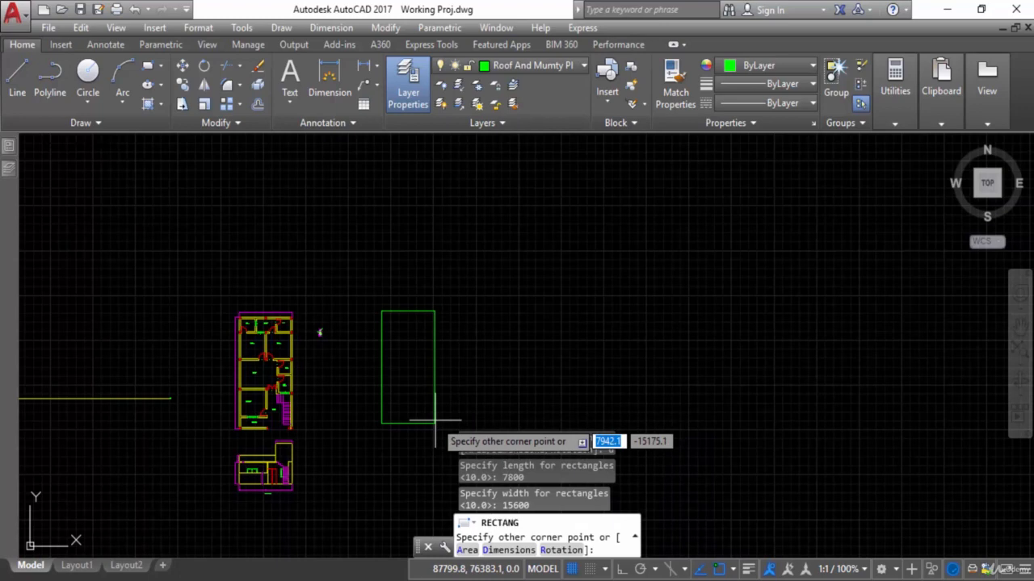
pyautogui.click(435, 420)
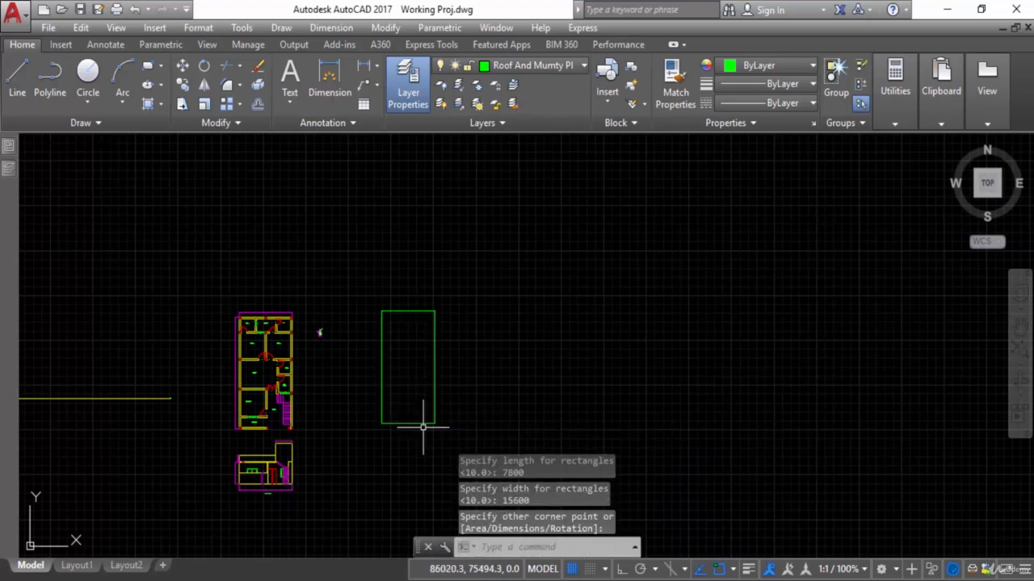
# Remove the bottom edge of the new green rectangle with Trim
pyautogui.scroll(3, 415, 379)
pyautogui.scroll(-2, 423, 315)
pyautogui.scroll(4, 427, 404)
pyautogui.press('Escape')
pyautogui.press('Escape')
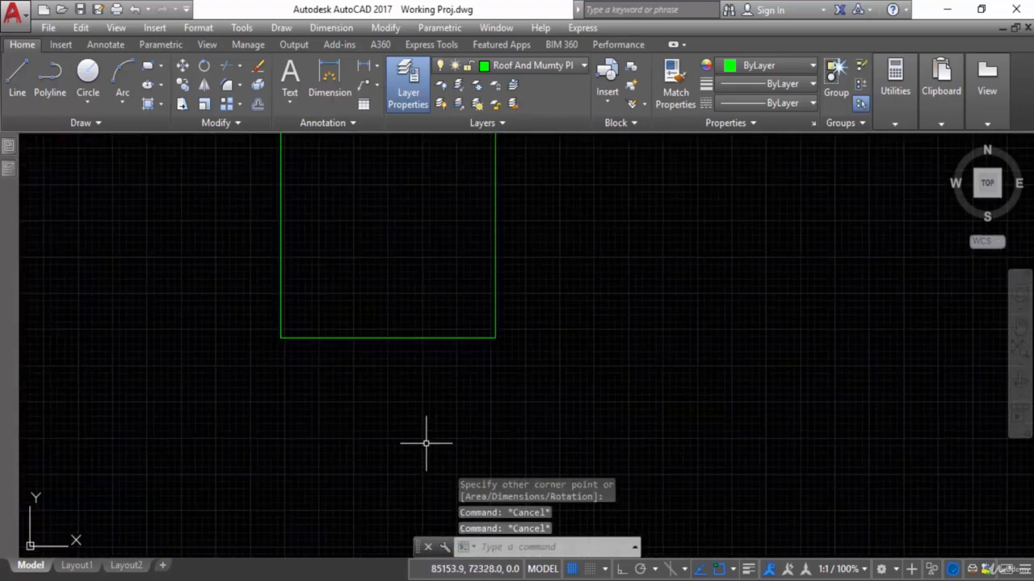
pyautogui.write('tr')
pyautogui.press('Return')
pyautogui.press('Return')
pyautogui.click(429, 299)
pyautogui.click(410, 351)
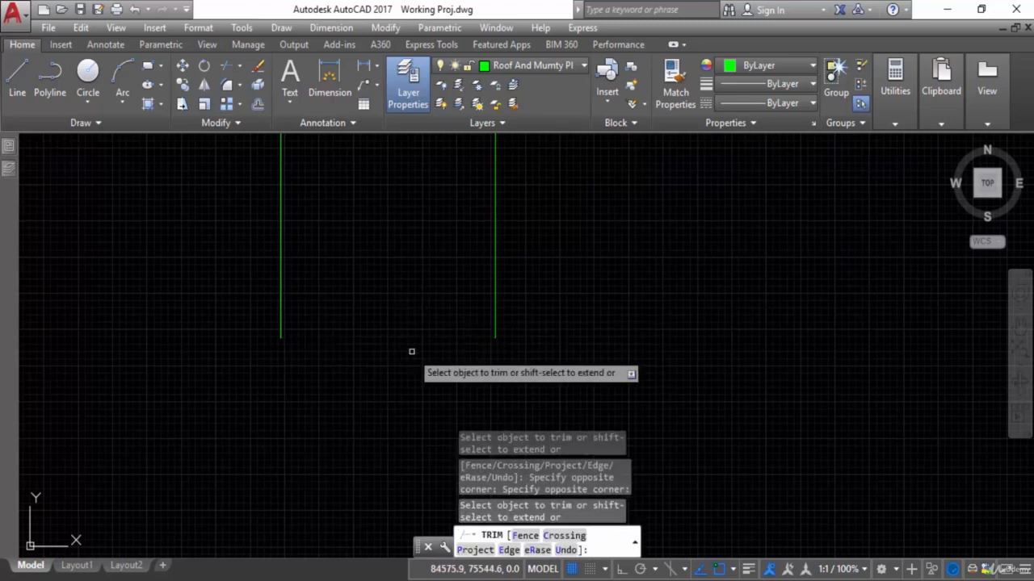
pyautogui.scroll(-4, 427, 391)
pyautogui.moveTo(474, 383); pyautogui.dragTo(586, 408, button='middle')
# Switch to the reference PDF and examine the dimensions along the Mumty Plan's recessed lower edge
pyautogui.click(395, 580)
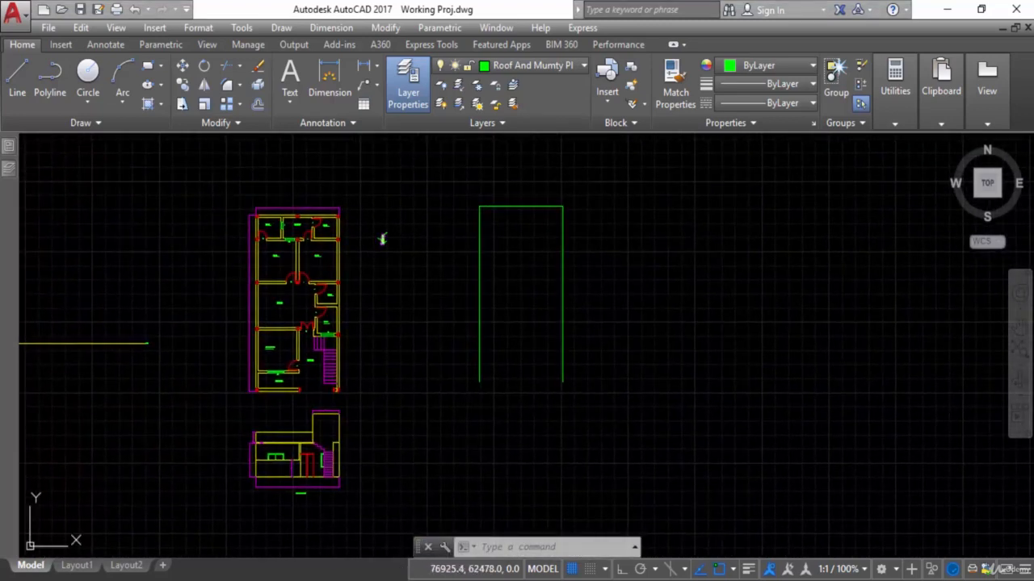
pyautogui.keyDown('ctrl'); pyautogui.scroll(2, 941, 498); pyautogui.keyUp('ctrl')
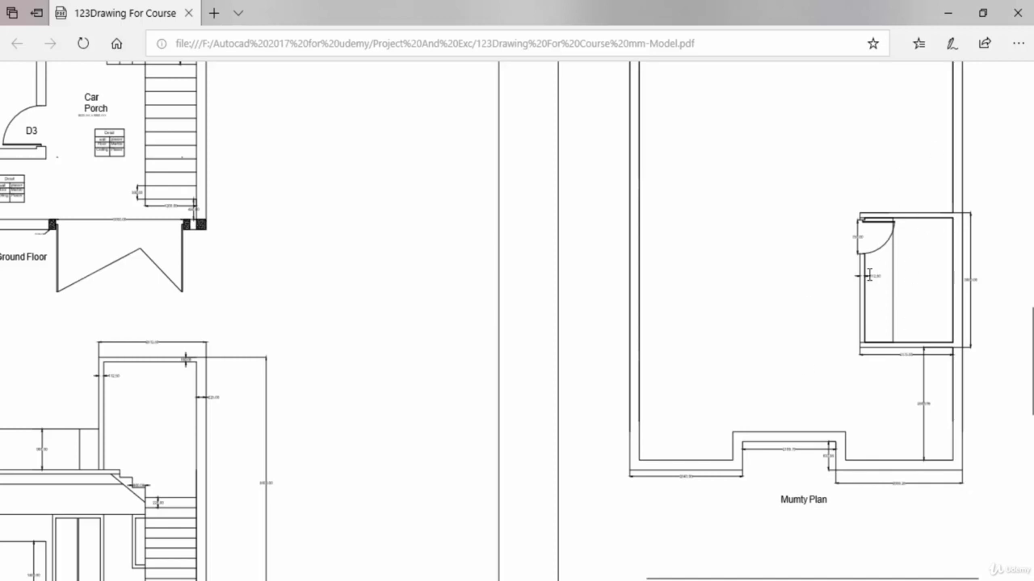
pyautogui.keyDown('ctrl'); pyautogui.scroll(5, 928, 508); pyautogui.keyUp('ctrl')
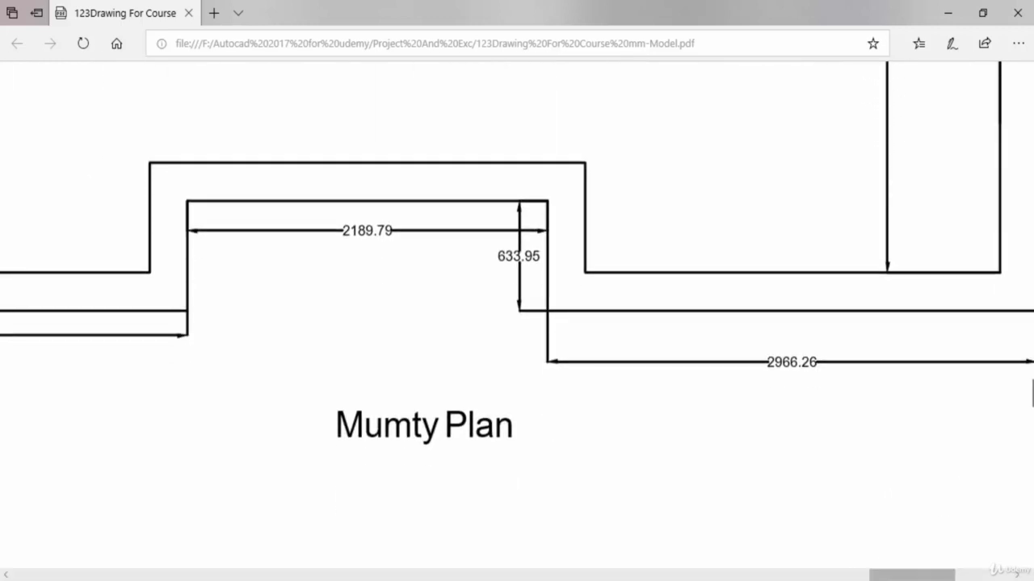
pyautogui.hscroll(3, 863, 503)
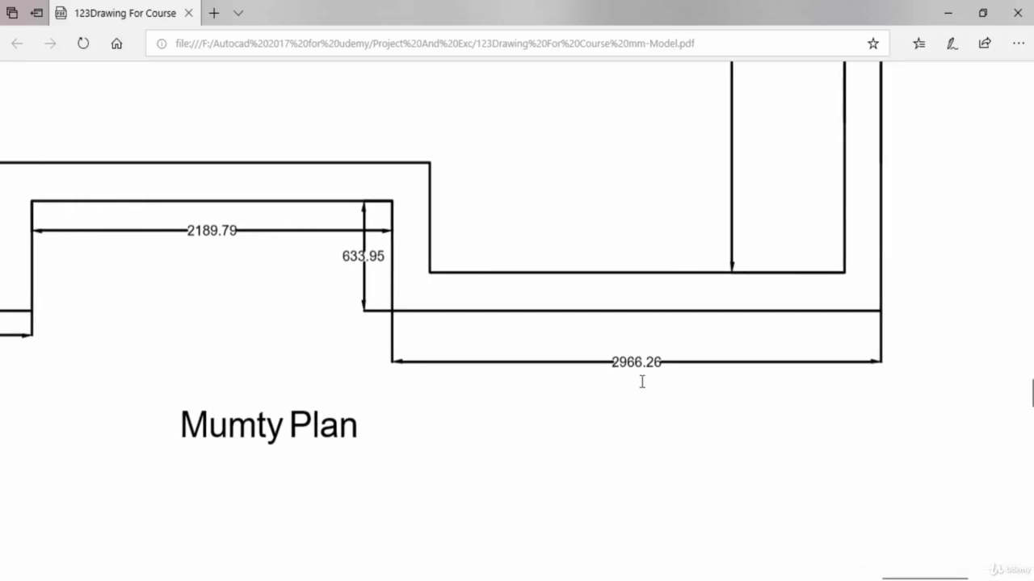
pyautogui.moveTo(387, 580)
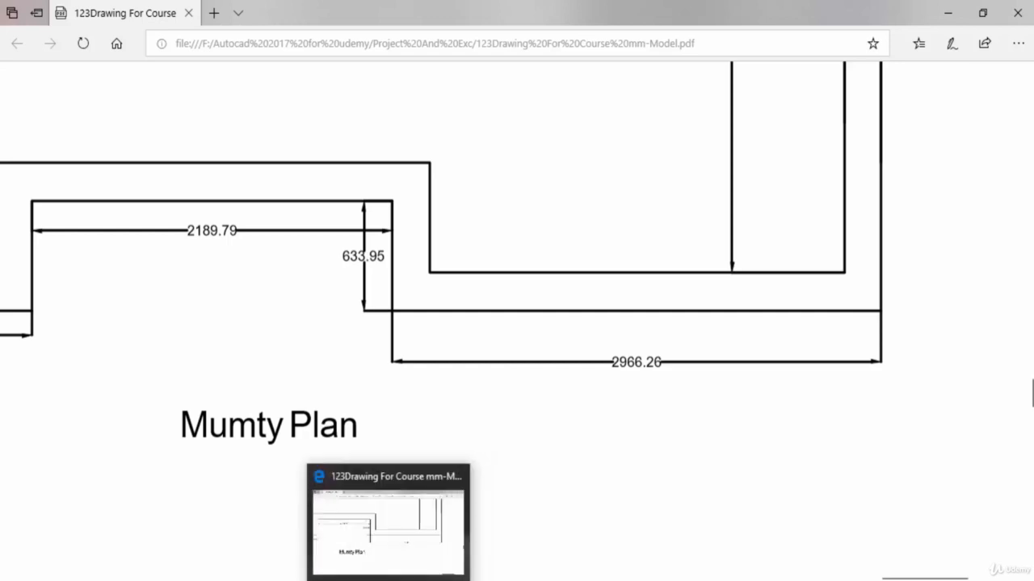
# Switch to AutoCAD and draw a 2966.26 line leftwards from the lower end of the green outline's right edge
pyautogui.click(388, 580)
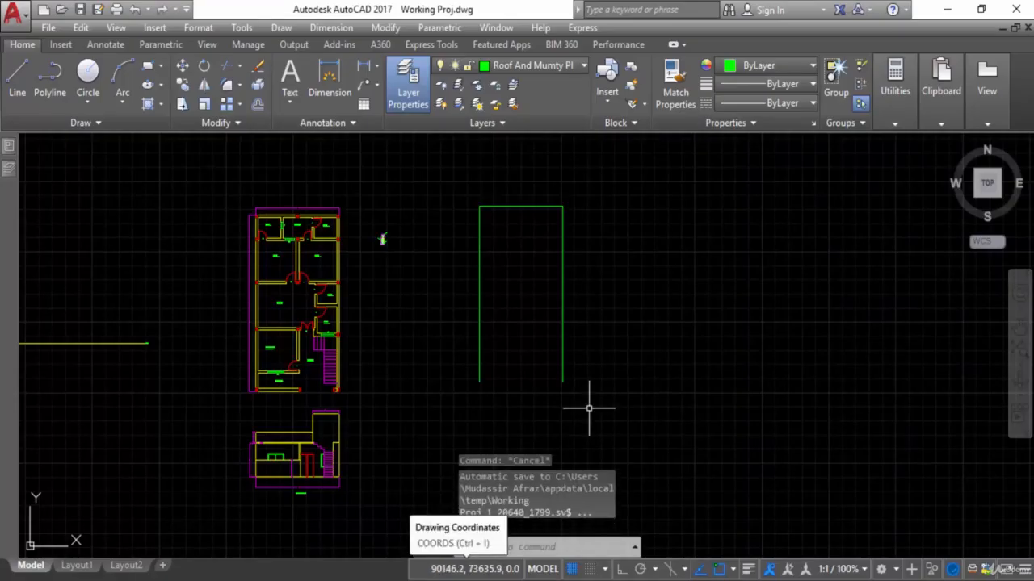
pyautogui.write('l')
pyautogui.press('Return')
pyautogui.click(563, 381)
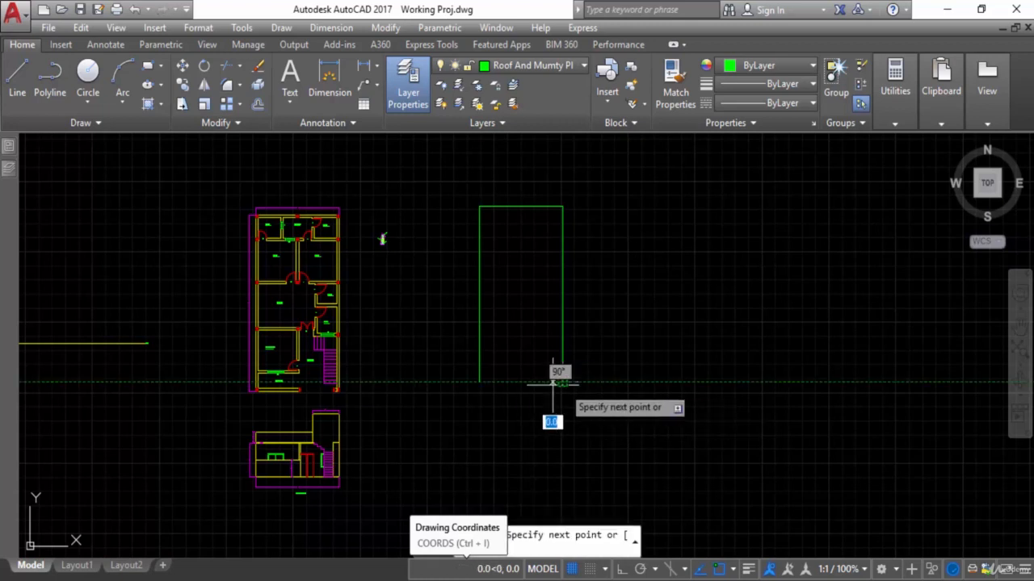
pyautogui.write('2966.26')
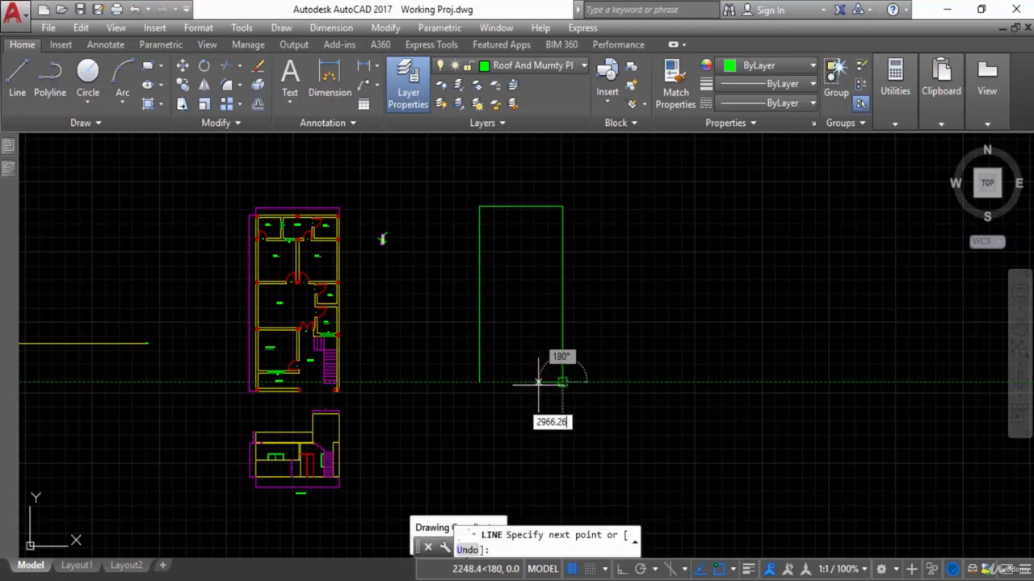
pyautogui.press('Return')
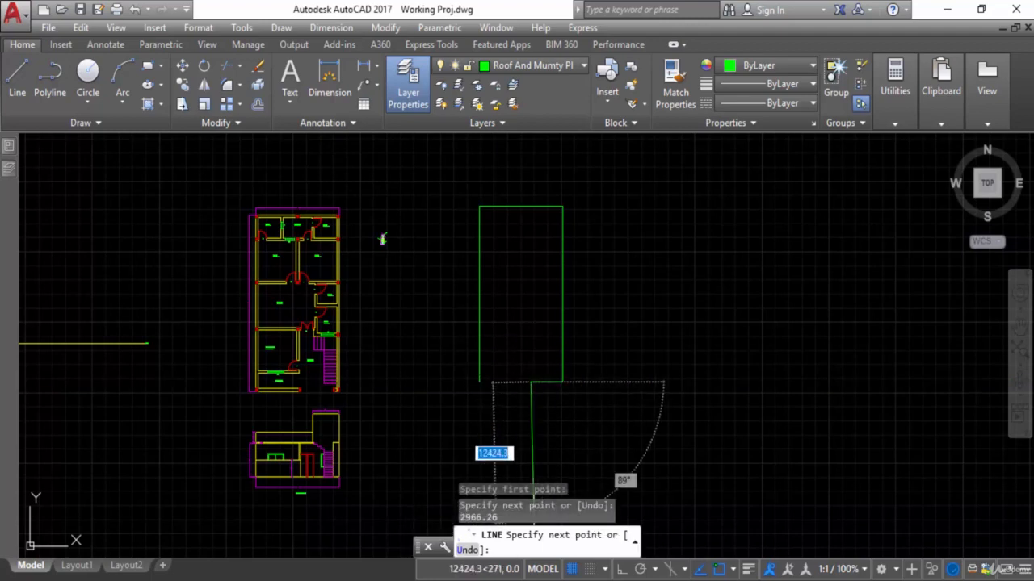
# Check the recess depth in the reference PDF, then continue the line in AutoCAD 633.95 straight up with Ortho on
pyautogui.moveTo(391, 580)
pyautogui.click(462, 545)
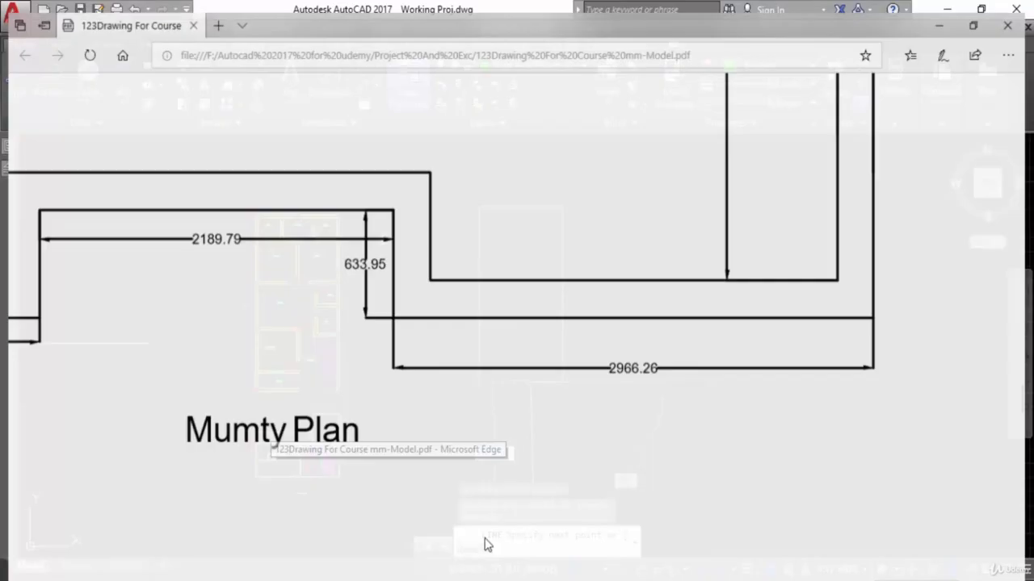
pyautogui.scroll(2, 369, 279)
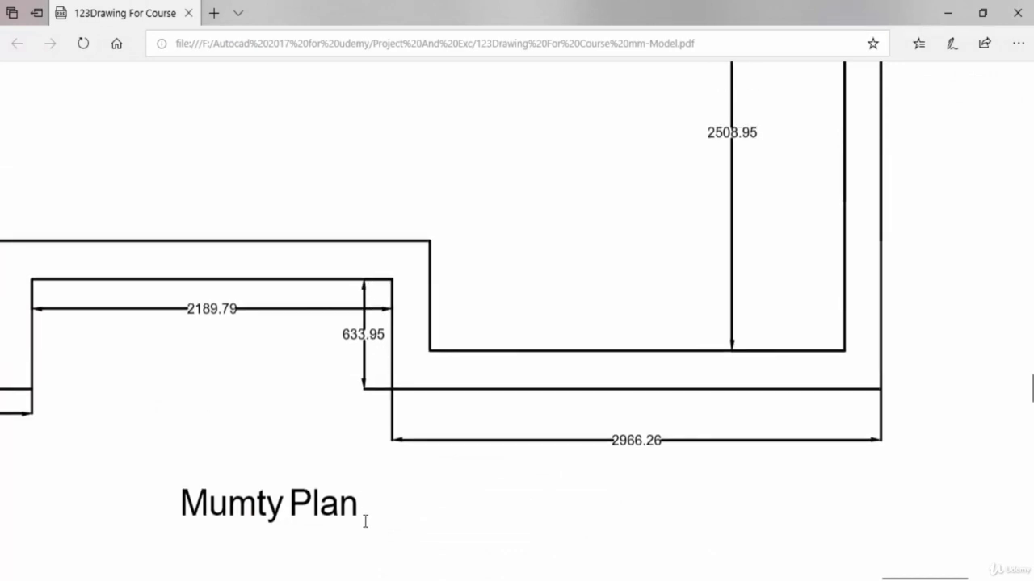
pyautogui.hotkey('alt', 'Tab')
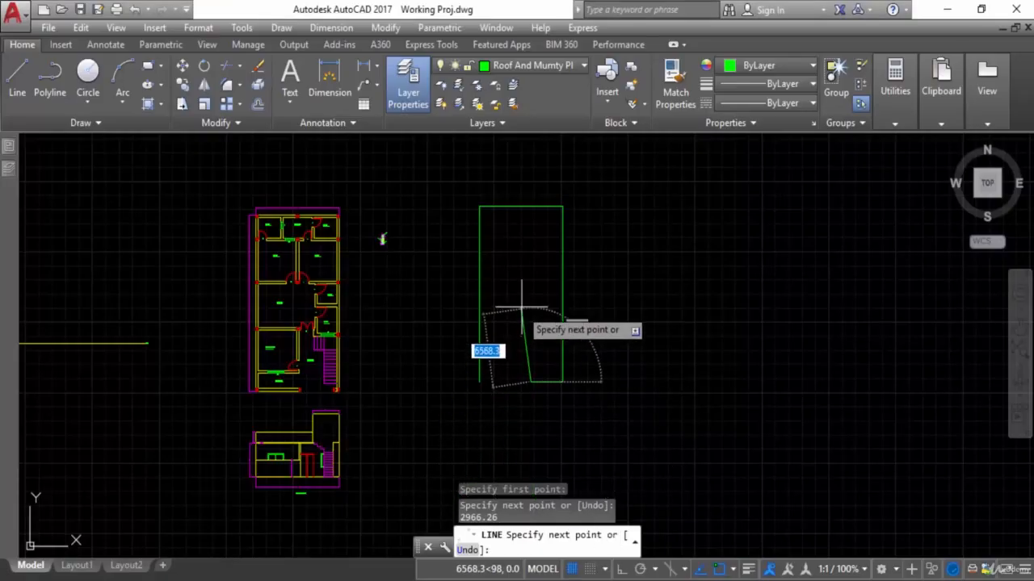
pyautogui.press('F8')
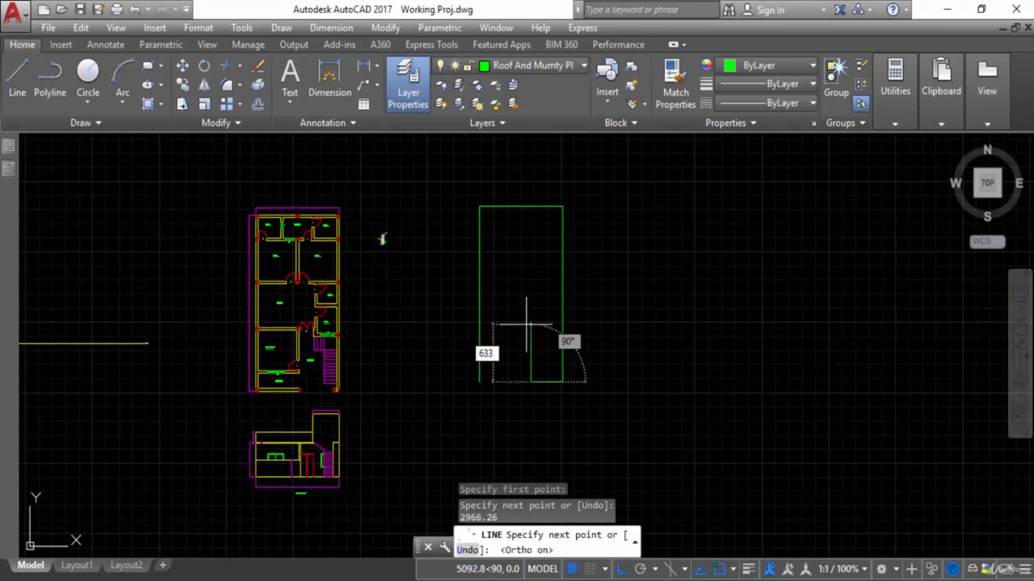
pyautogui.press('Return')
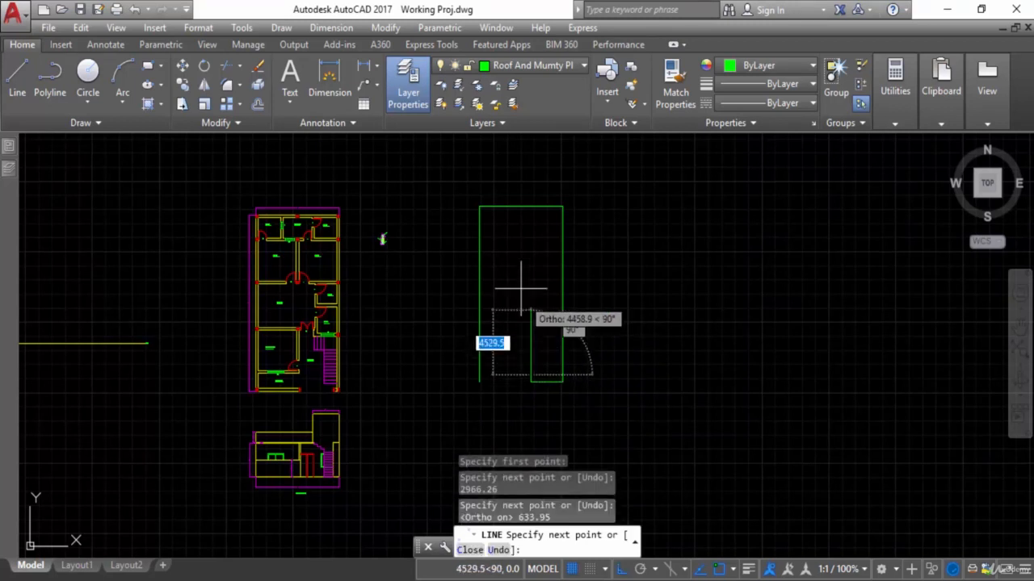
# Check the recess width in the reference PDF and continue the line in AutoCAD 2189.79 to the left
pyautogui.scroll(2, 552, 380)
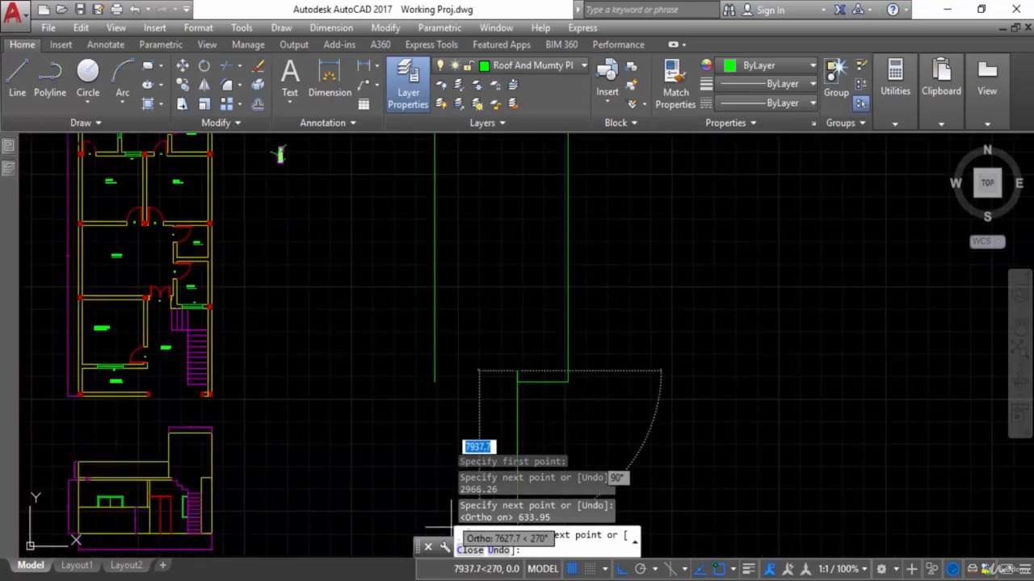
pyautogui.hotkey('alt', 'Tab')
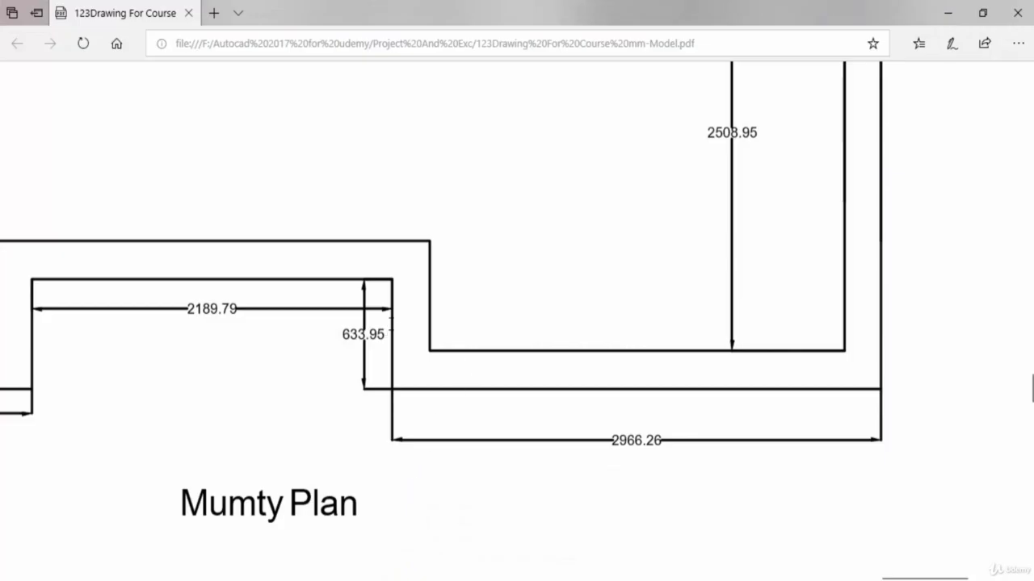
pyautogui.scroll(-2, 410, 359)
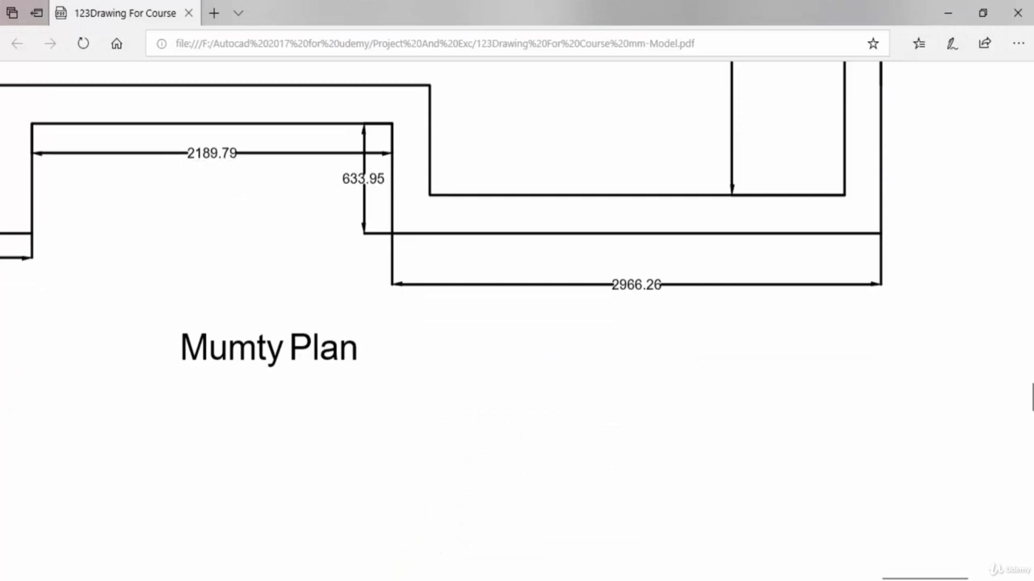
pyautogui.hotkey('alt', 'Tab')
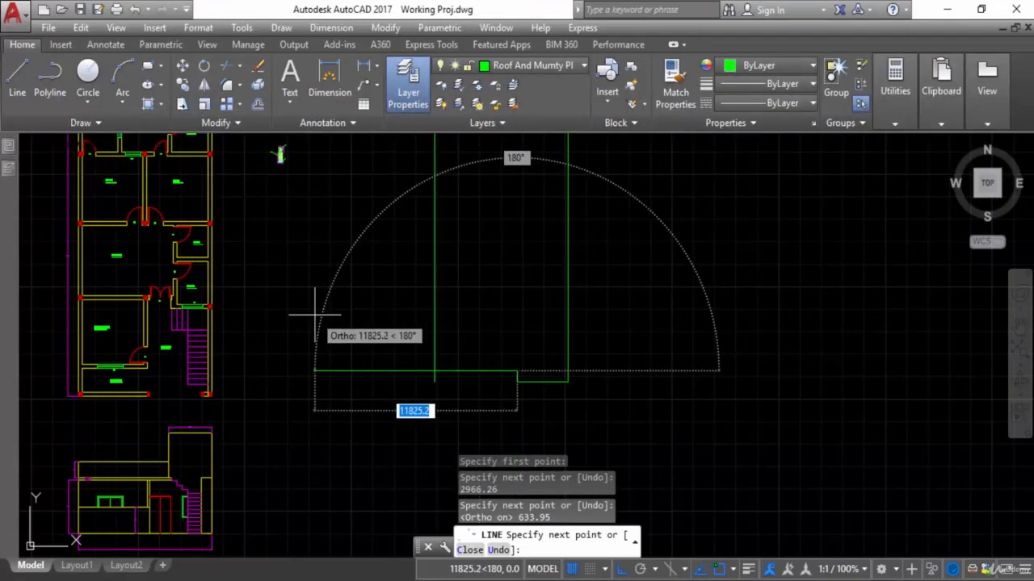
pyautogui.write('2189.79')
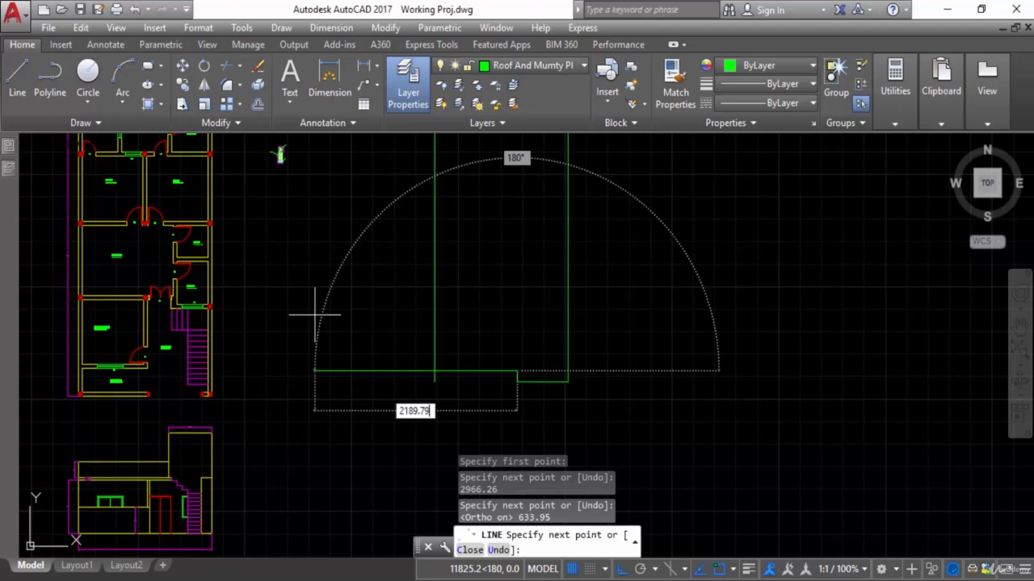
pyautogui.press('Return')
# Close the outline by drawing the recess's left side down to the base level and across to the left edge's lower end
pyautogui.scroll(4, 508, 365)
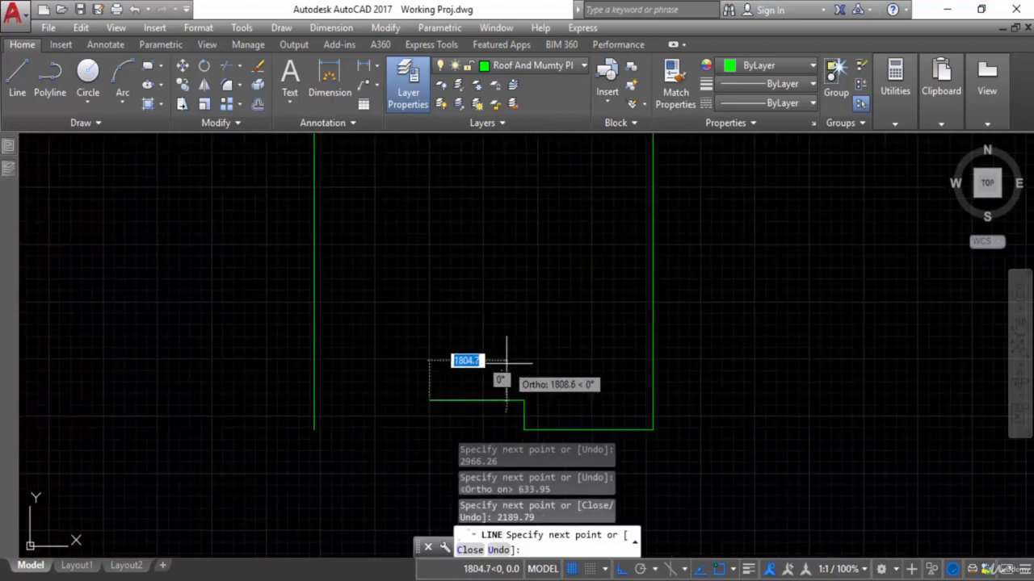
pyautogui.moveTo(515, 401); pyautogui.dragTo(559, 332, button='middle')
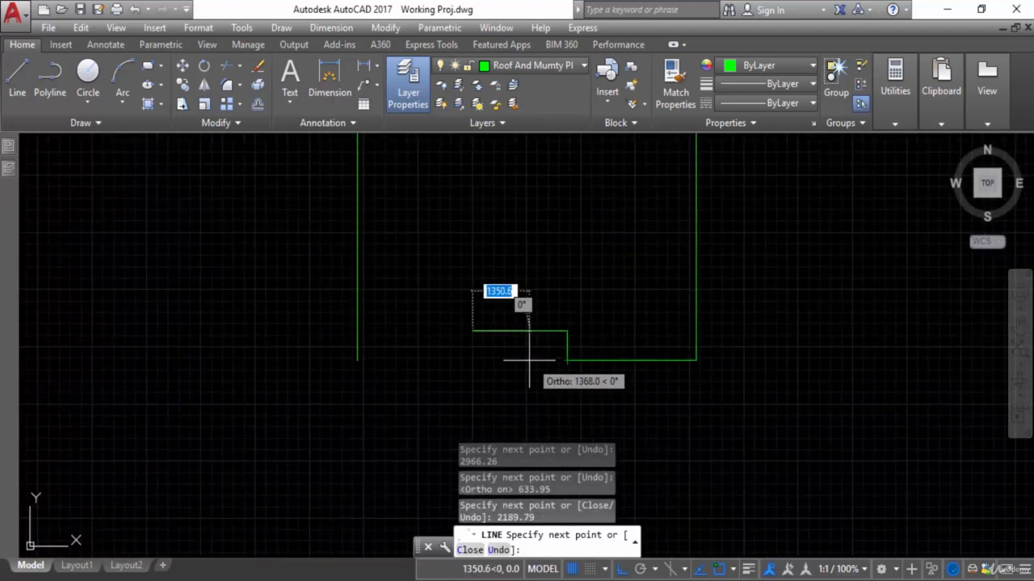
pyautogui.click(485, 360)
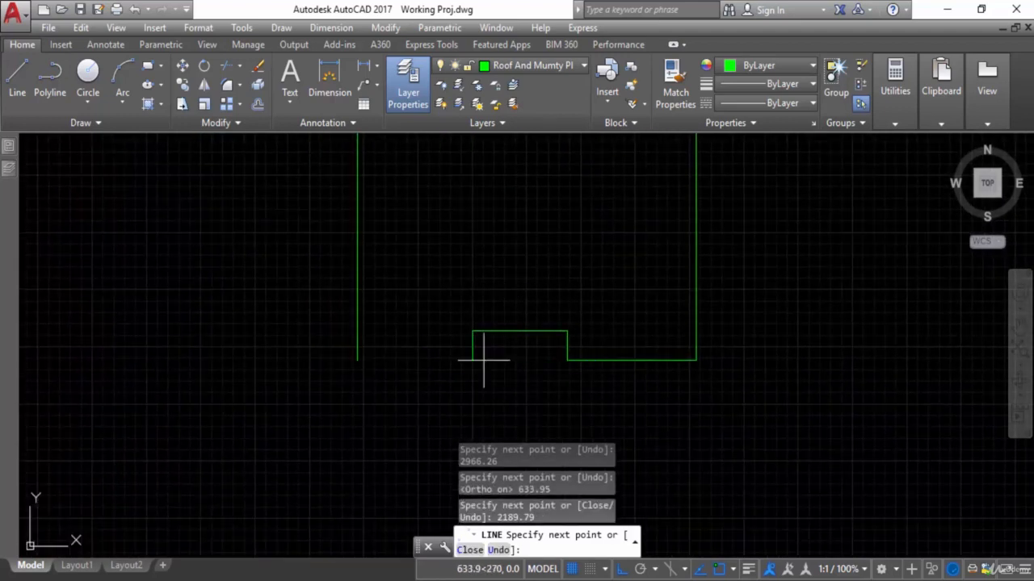
pyautogui.click(356, 360)
pyautogui.press('Escape')
pyautogui.scroll(-6, 526, 350)
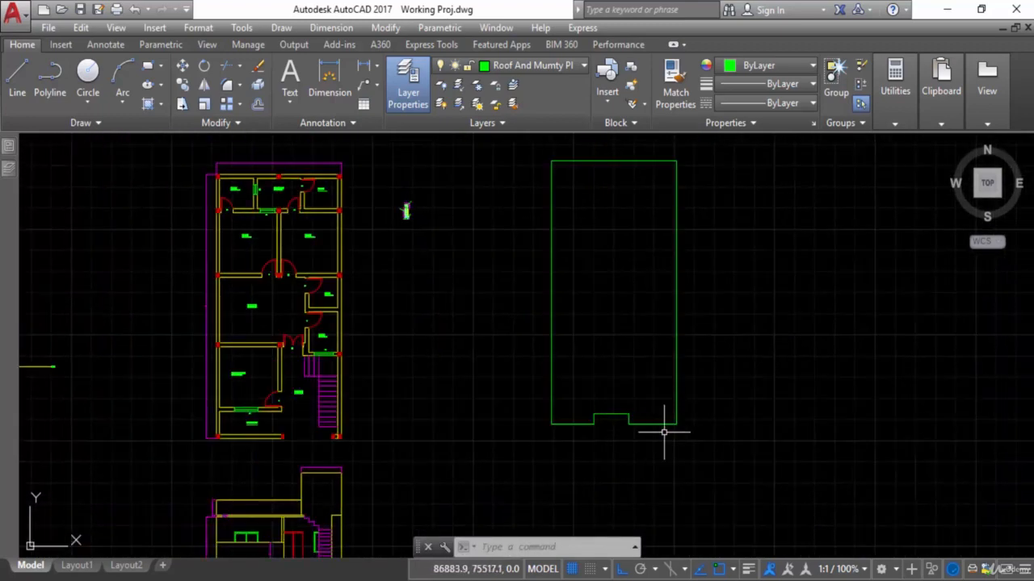
# Join the recessed lower edge segments and the three-sided green outline into a single object
pyautogui.write('j')
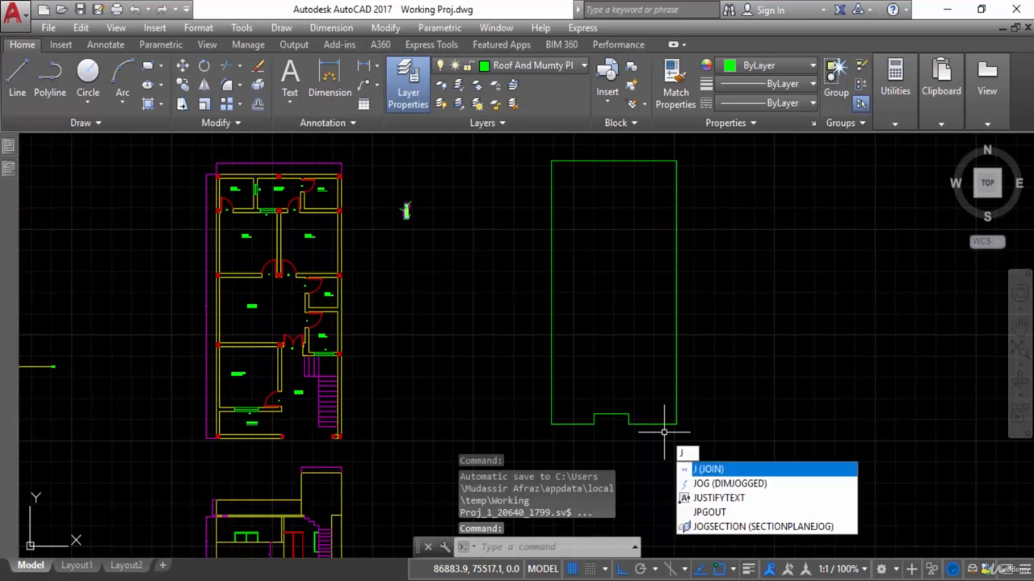
pyautogui.press('Return')
pyautogui.scroll(6, 664, 433)
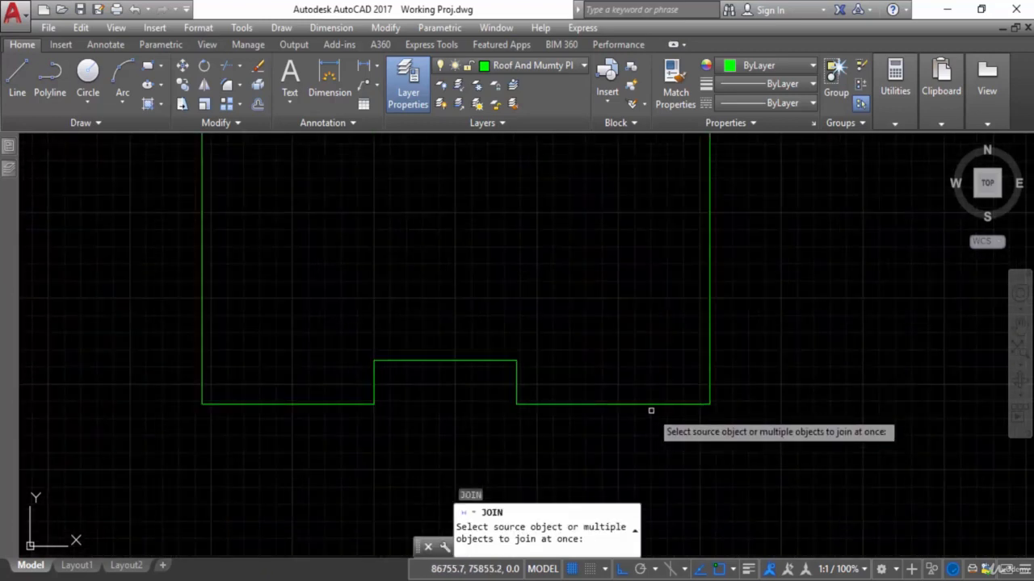
pyautogui.click(648, 404)
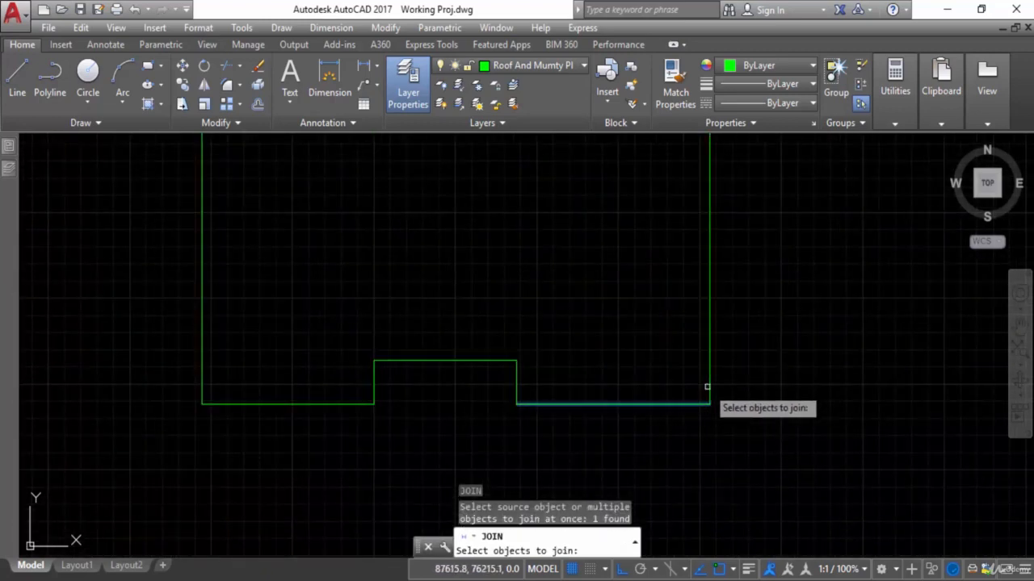
pyautogui.click(709, 385)
pyautogui.click(546, 385)
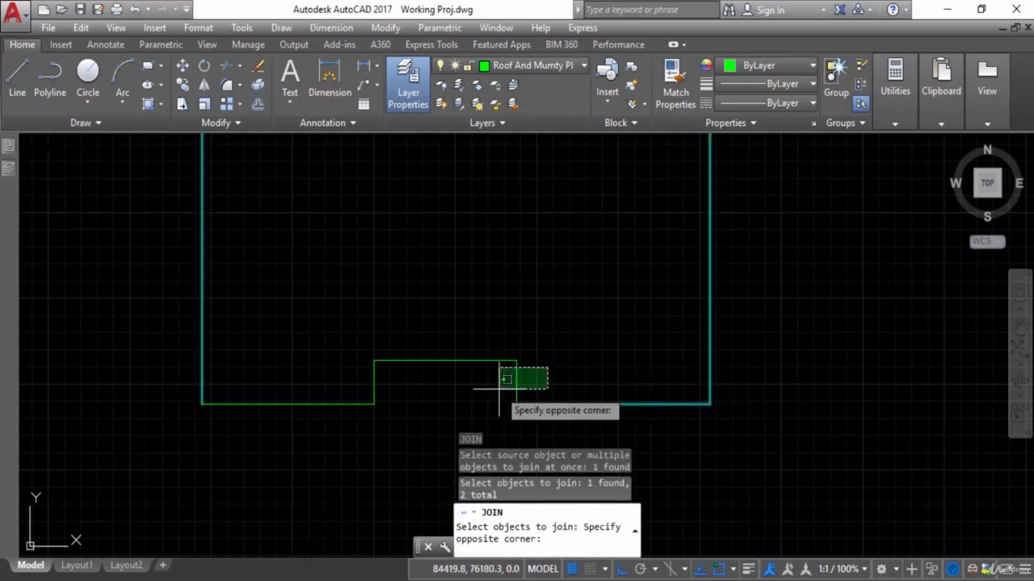
pyautogui.click(508, 355)
pyautogui.click(512, 391)
pyautogui.click(467, 323)
pyautogui.click(391, 319)
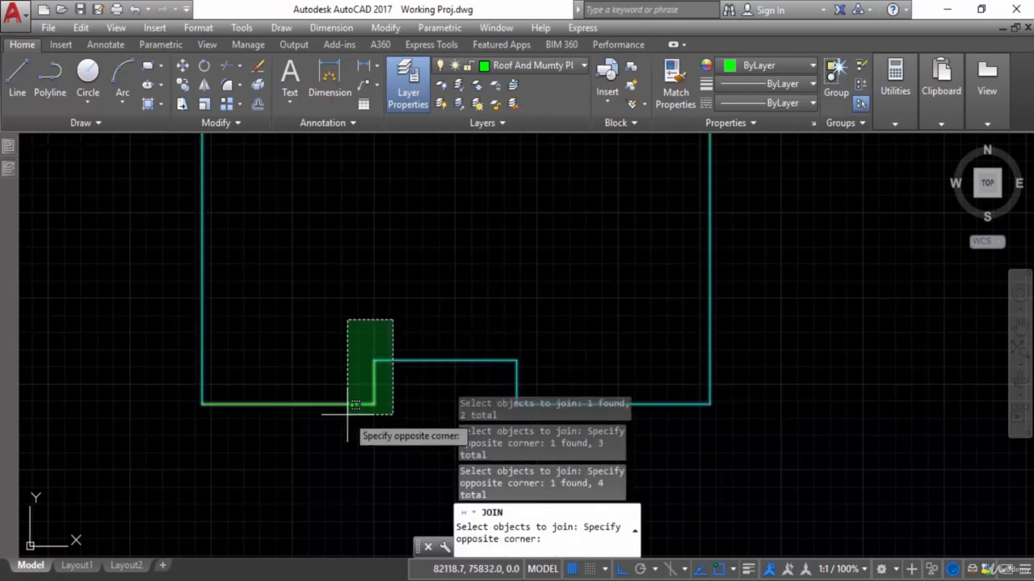
pyautogui.click(326, 421)
pyautogui.press('Return')
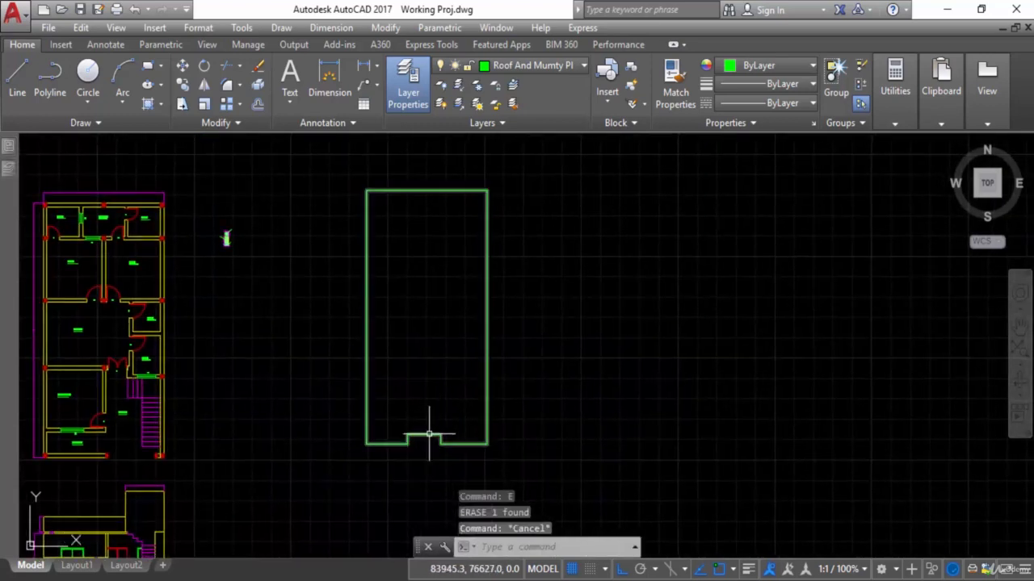
# Examine the outline around the recess to check that its segments form one object
pyautogui.scroll(4, 429, 435)
pyautogui.press('Escape')
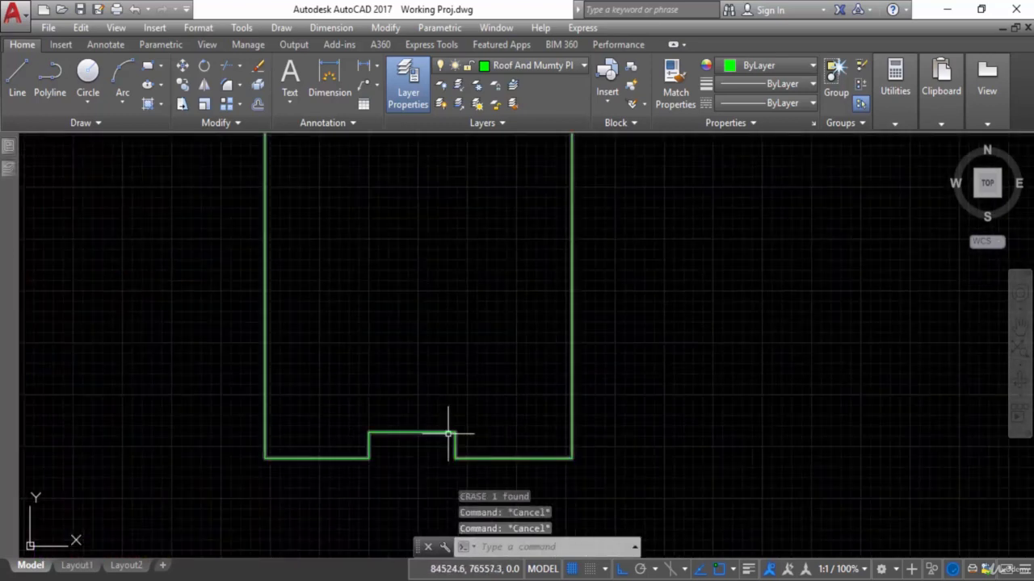
pyautogui.scroll(-2, 449, 434)
pyautogui.moveTo(452, 435); pyautogui.dragTo(447, 437, button='middle')
pyautogui.scroll(-2, 447, 439)
pyautogui.scroll(2, 449, 447)
pyautogui.scroll(-2, 448, 445)
pyautogui.press('Escape')
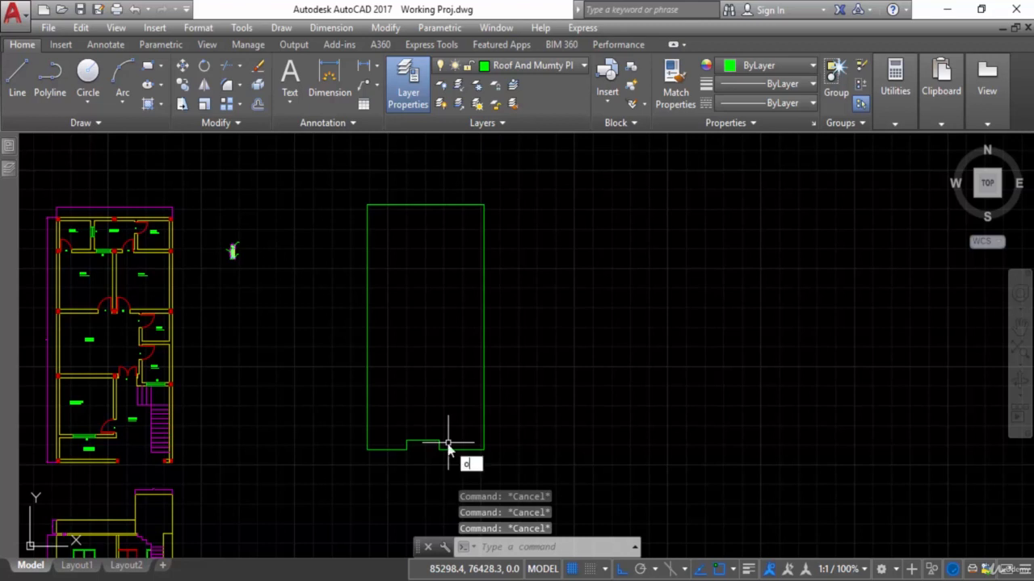
# Offset the green outline 225 inward to form the wall thickness
pyautogui.press('Return')
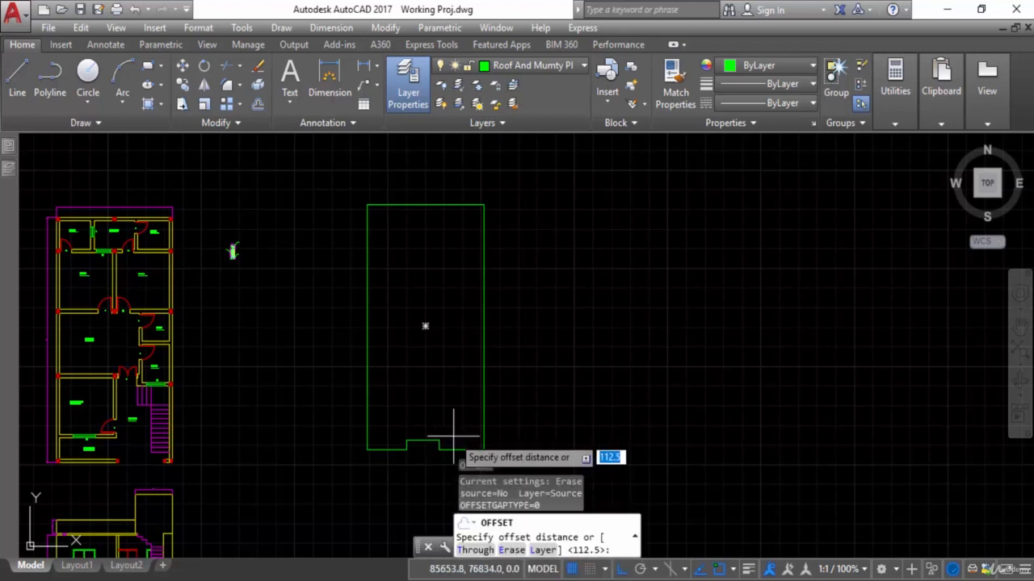
pyautogui.write('225')
pyautogui.press('Return')
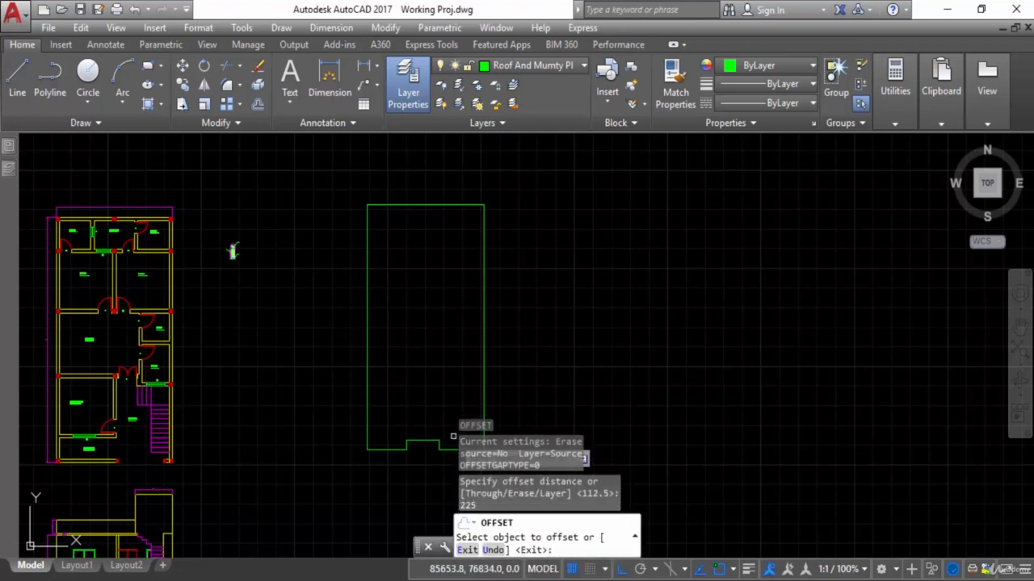
pyautogui.click(453, 448)
pyautogui.click(442, 423)
pyautogui.scroll(4, 441, 439)
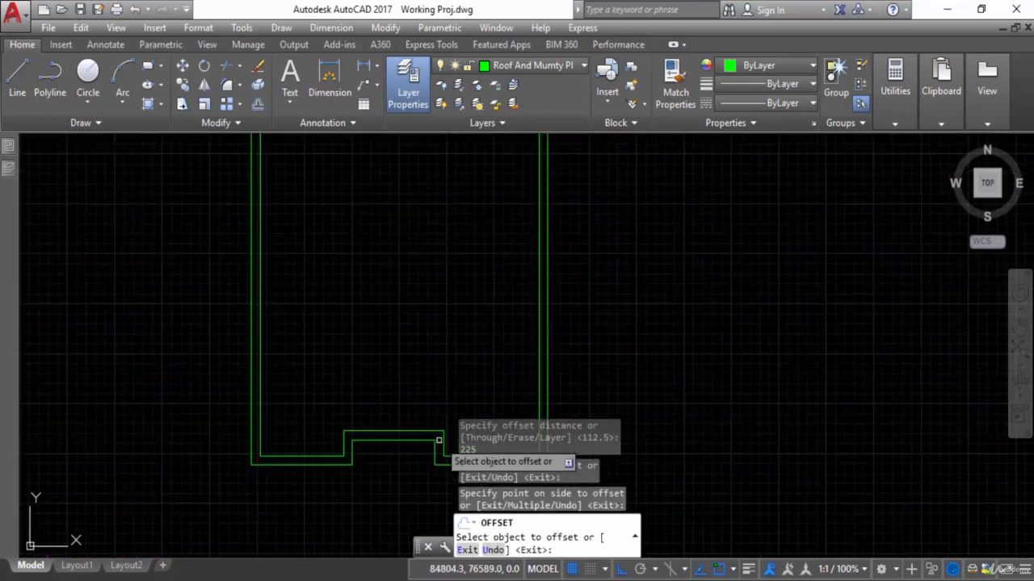
pyautogui.press('Escape')
# Switch to the reference PDF and examine the dimensions locating the mumty room above the Mumty Plan's lower right wall
pyautogui.scroll(-2, 429, 402)
pyautogui.moveTo(425, 404); pyautogui.dragTo(395, 435, button='middle')
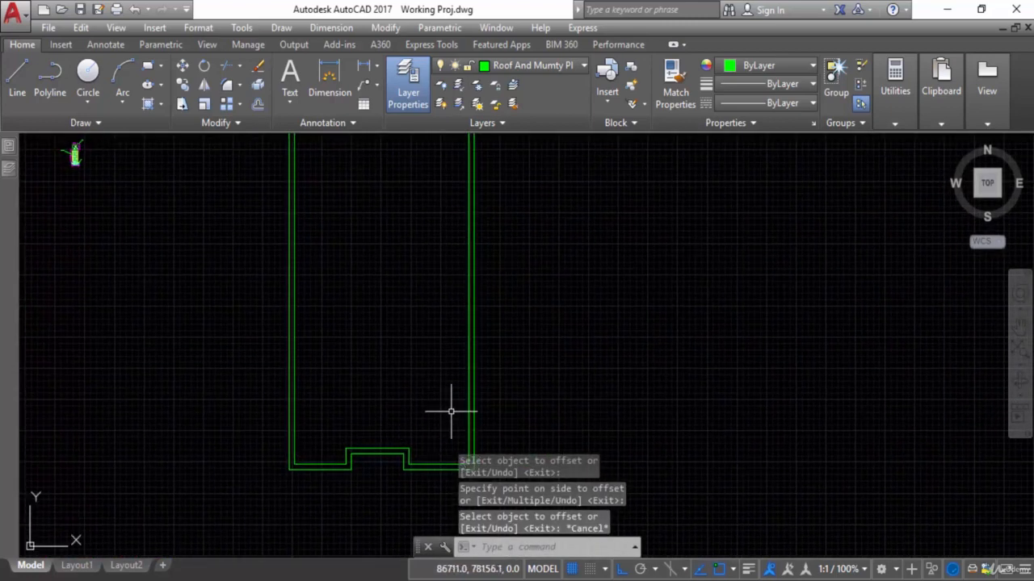
pyautogui.click(428, 578)
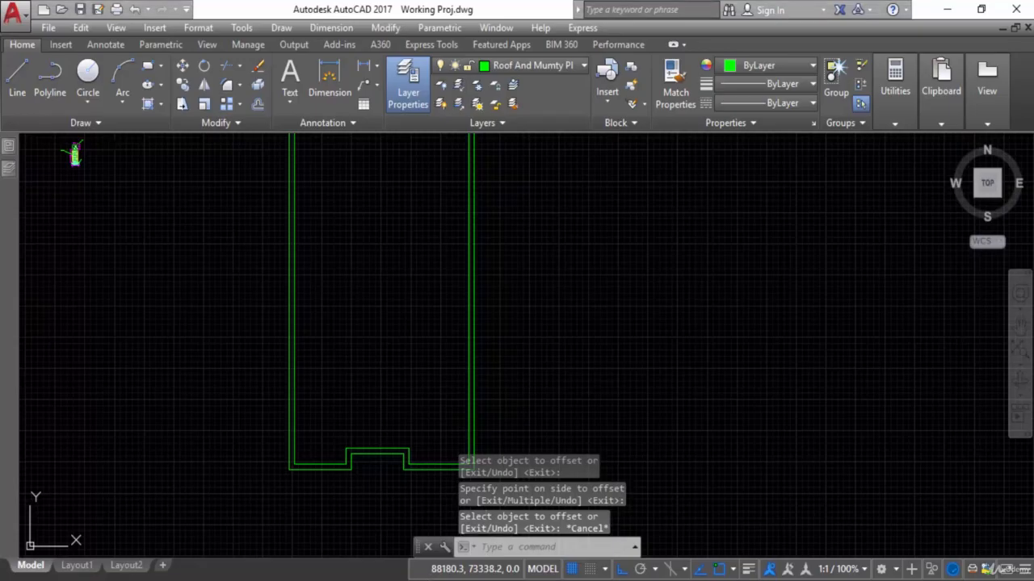
pyautogui.scroll(-6, 759, 445)
pyautogui.scroll(-4, 756, 454)
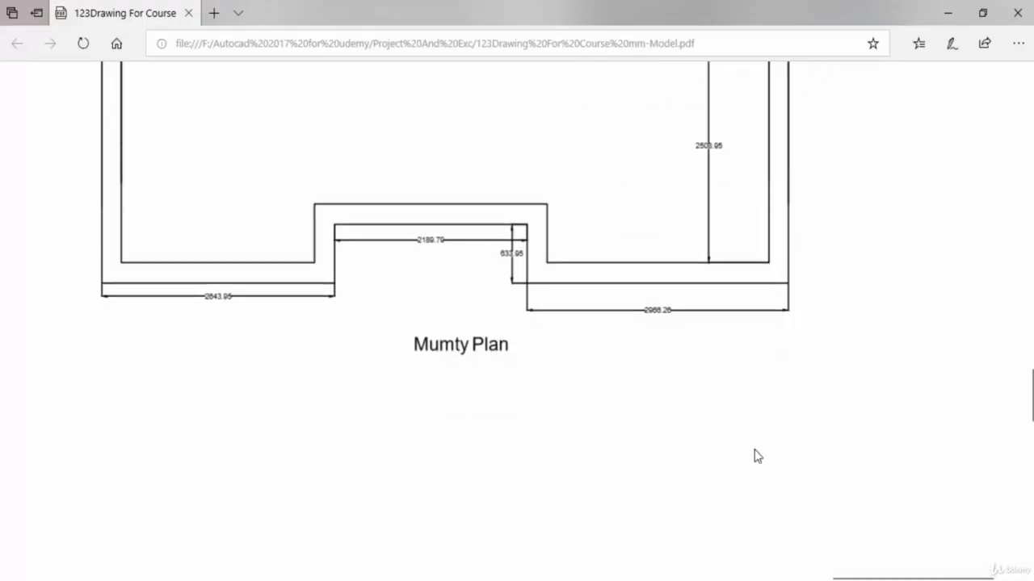
pyautogui.scroll(2, 735, 428)
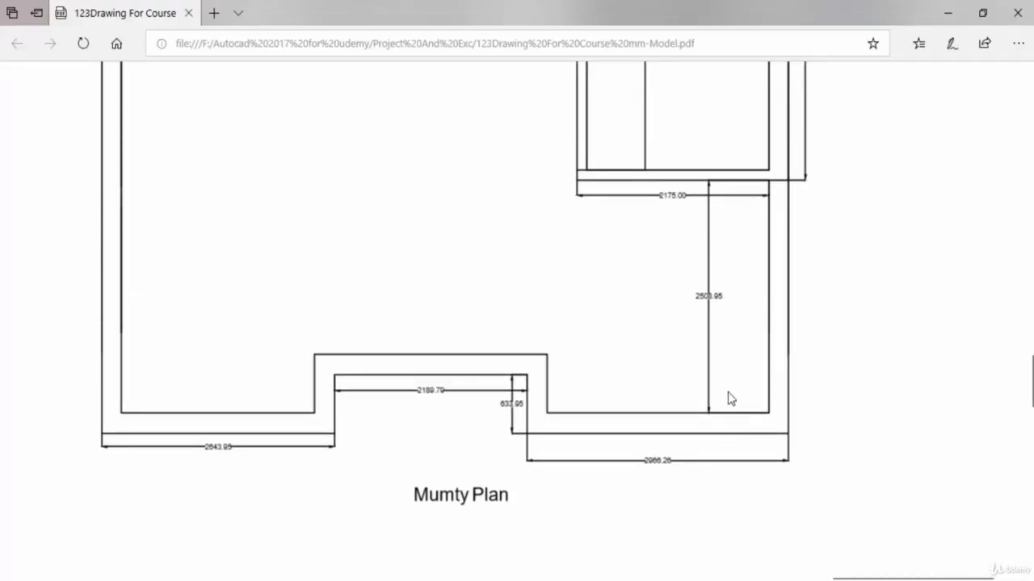
pyautogui.keyDown('ctrl'); pyautogui.scroll(5, 697, 325); pyautogui.keyUp('ctrl')
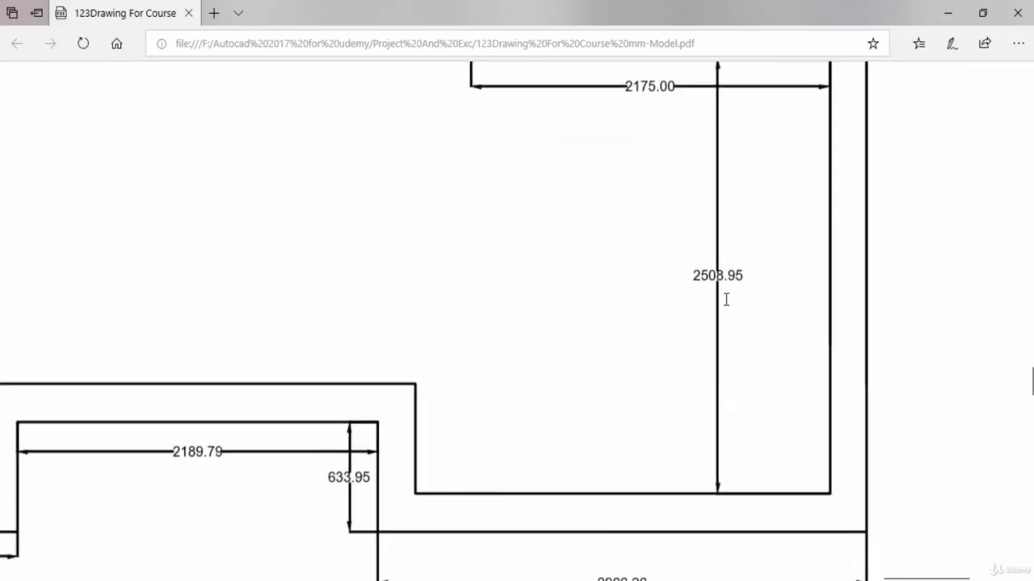
pyautogui.moveTo(424, 579)
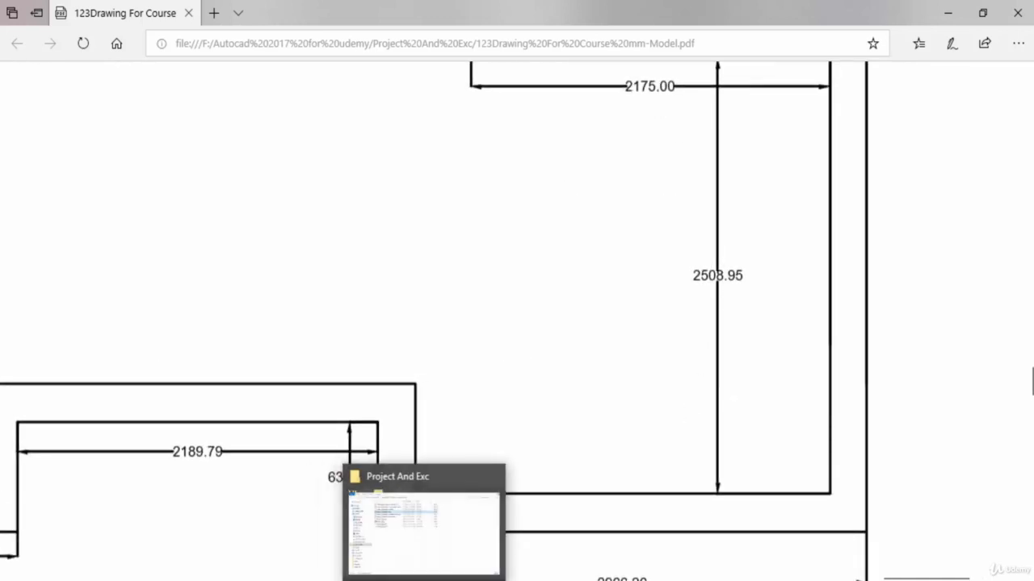
# Return to AutoCAD and draw a vertical guide line 2508.95 long upward from the inner lower-right corner of the boundary wall
pyautogui.click(466, 579)
pyautogui.scroll(2, 493, 459)
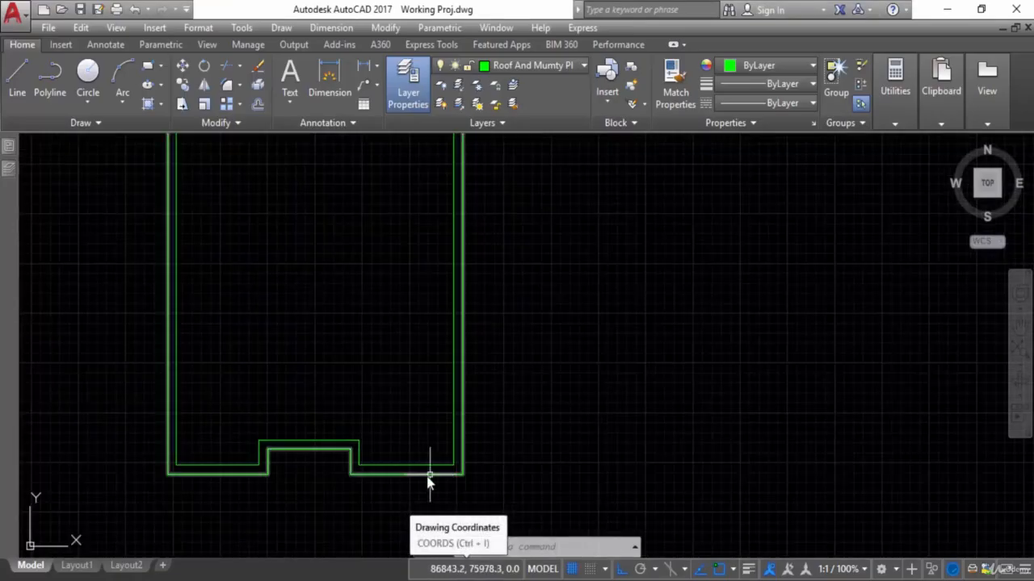
pyautogui.press('Escape')
pyautogui.write('l')
pyautogui.press('Return')
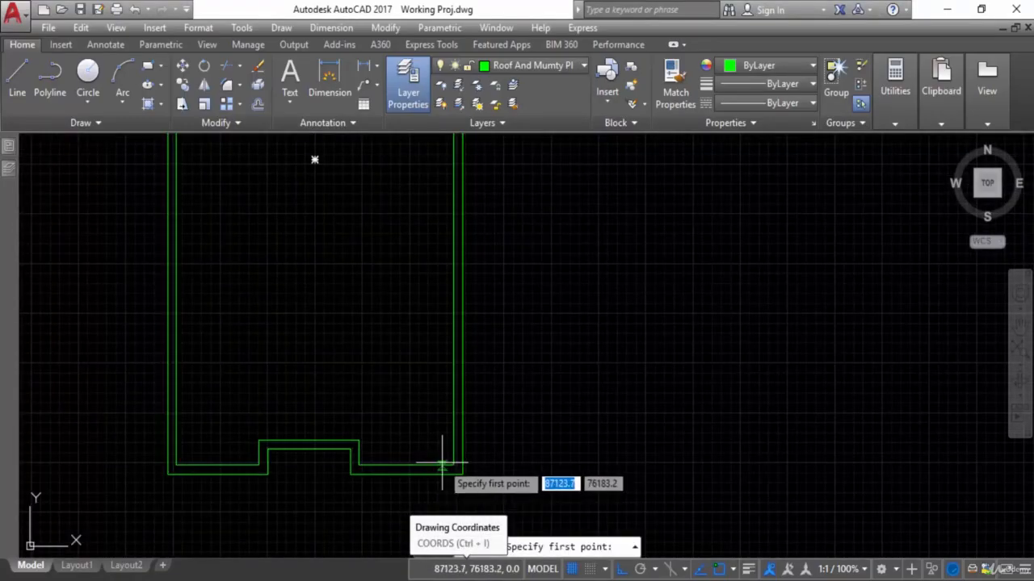
pyautogui.click(451, 465)
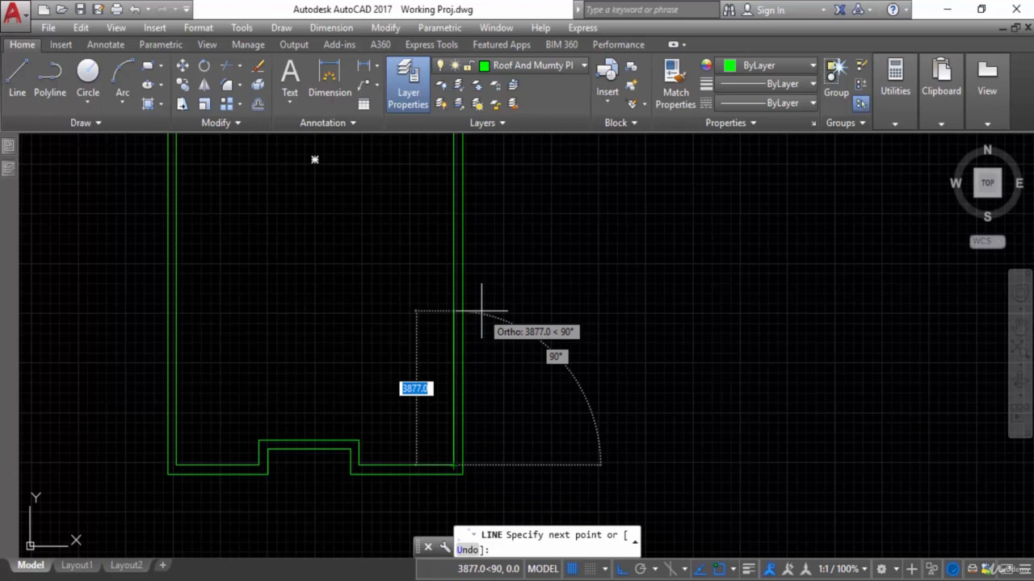
pyautogui.write('2508.')
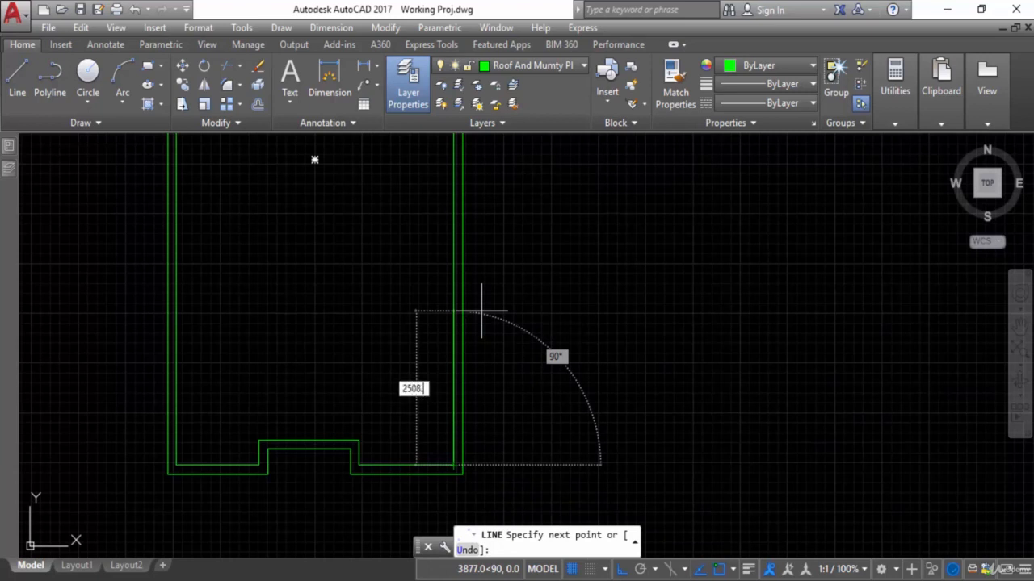
pyautogui.write('95')
pyautogui.press('Return')
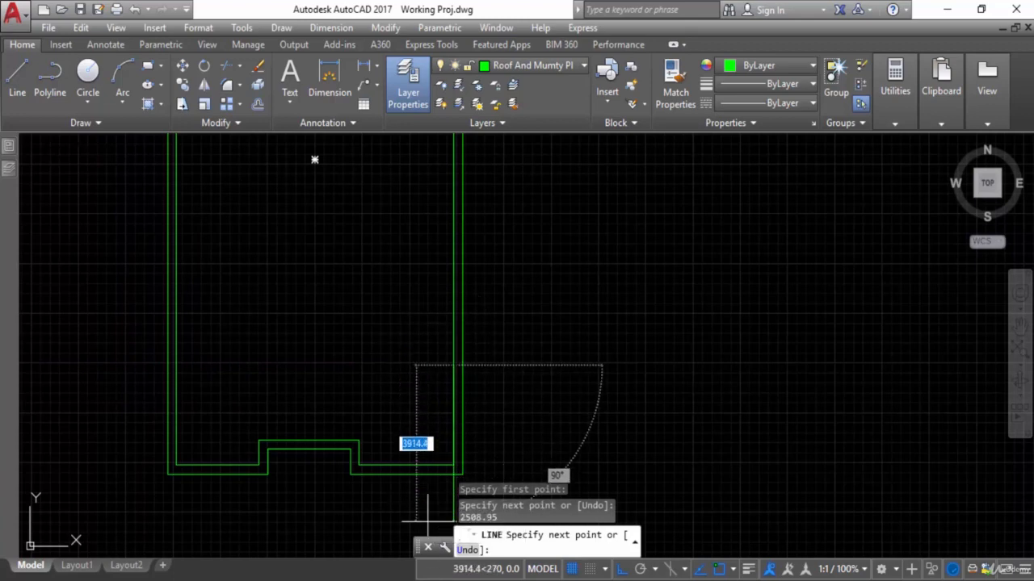
# Check the mumty width in the reference PDF and draw the room's lower wall line 2175 leftward from the guide line's upper end
pyautogui.click(380, 519)
pyautogui.scroll(-2, 674, 295)
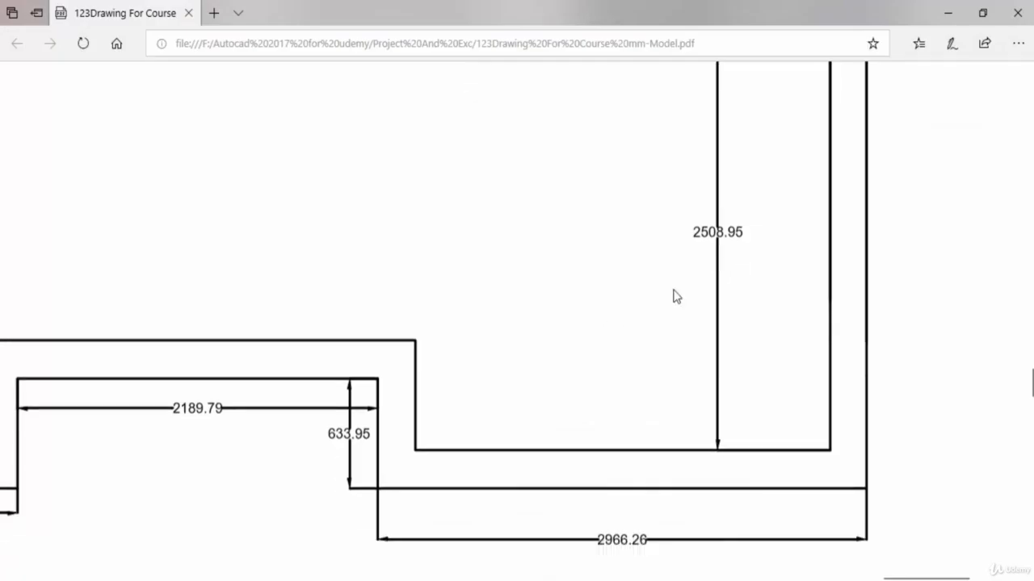
pyautogui.scroll(3, 678, 297)
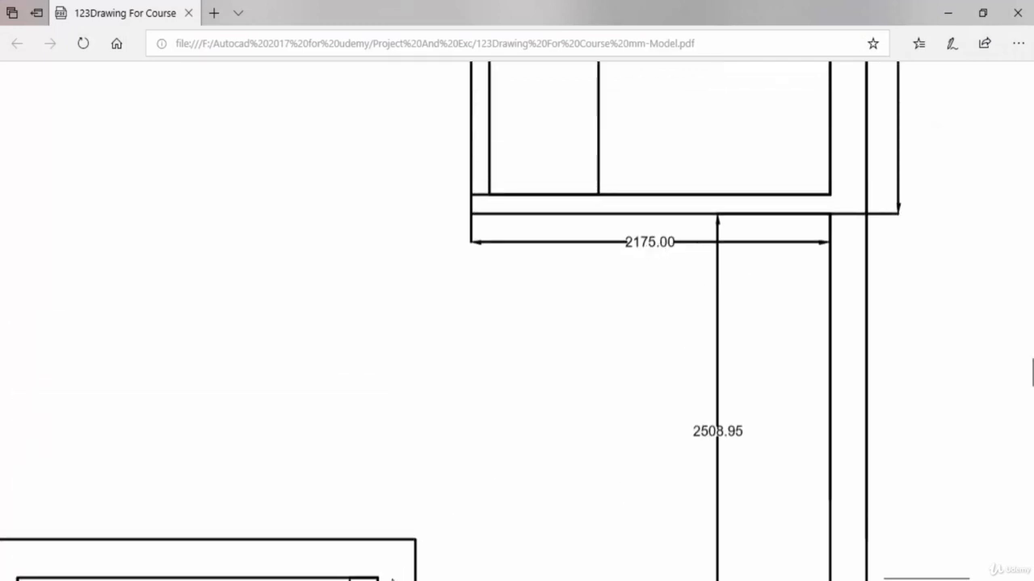
pyautogui.click(400, 570)
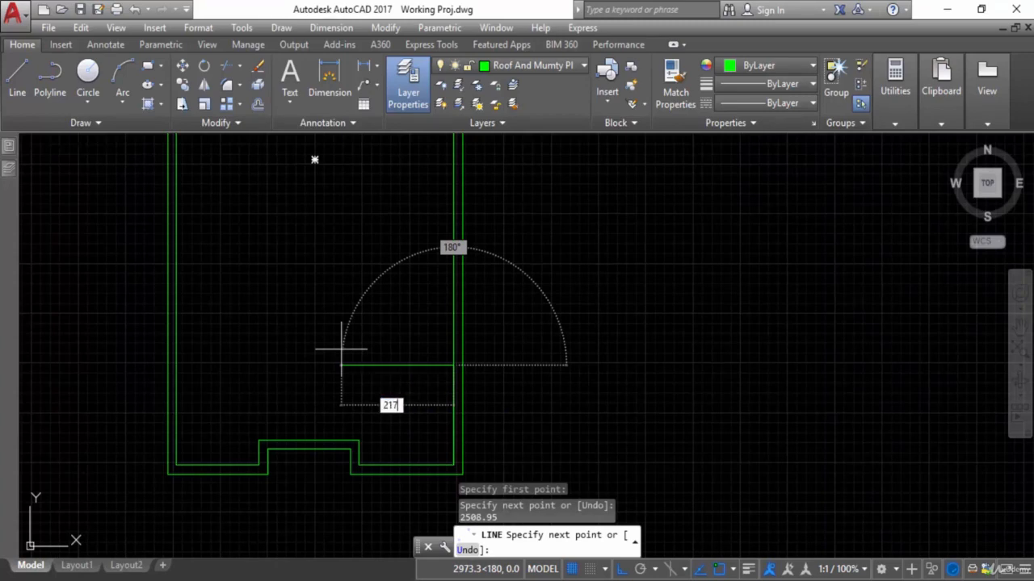
pyautogui.write('2175')
pyautogui.press('Return')
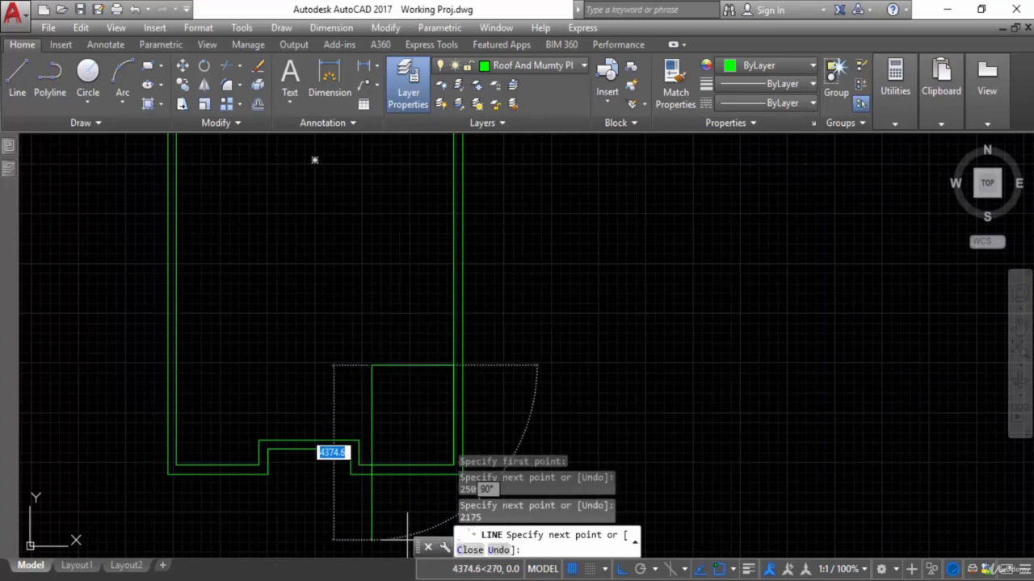
# Check the mumty length in the reference PDF, draw the left wall line 3000 upward, and close the outline against the right boundary wall
pyautogui.click(404, 570)
pyautogui.scroll(-1, 662, 249)
pyautogui.scroll(6, 659, 257)
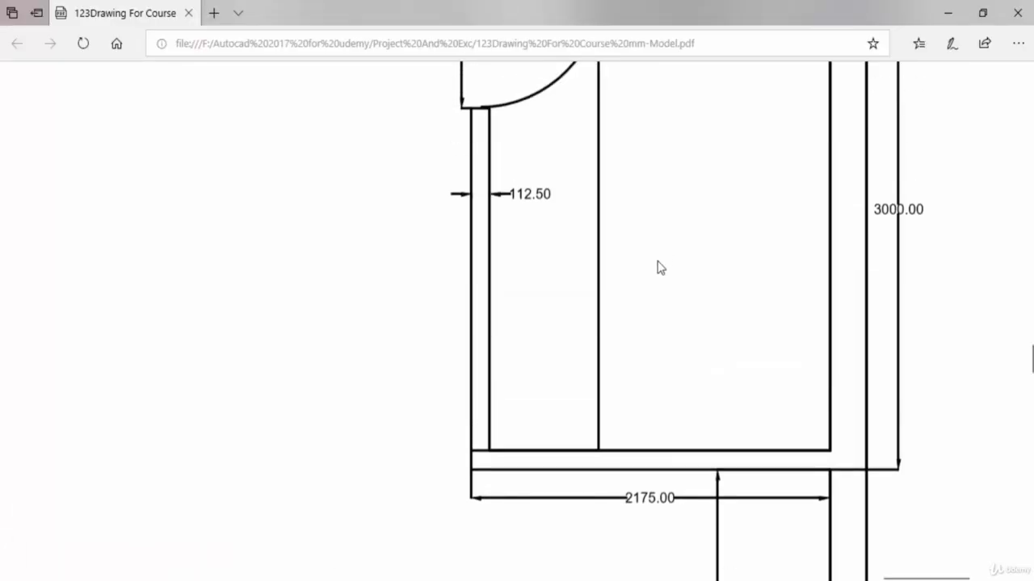
pyautogui.keyDown('ctrl'); pyautogui.scroll(-3, 640, 284); pyautogui.keyUp('ctrl')
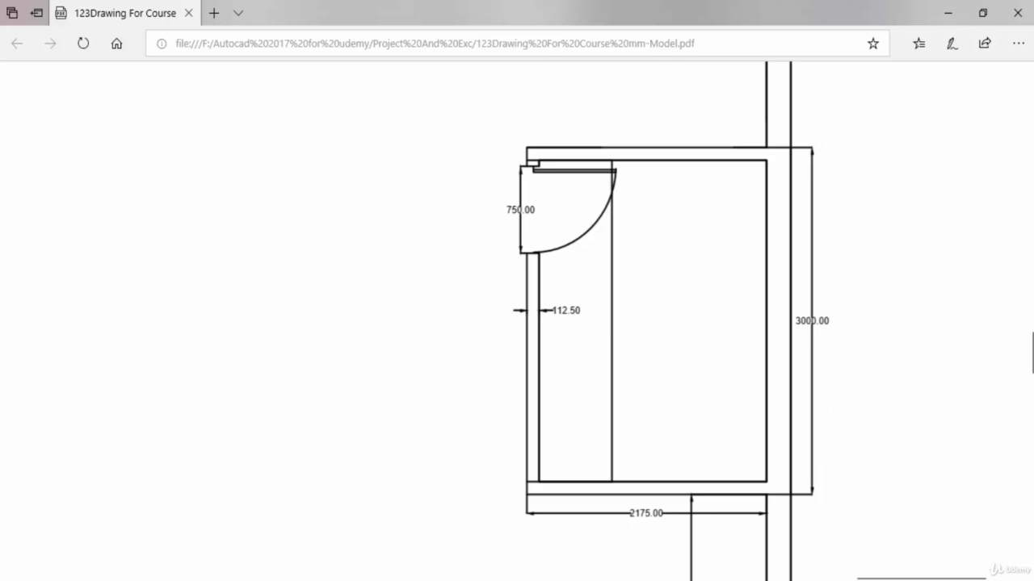
pyautogui.hotkey('alt', 'Tab')
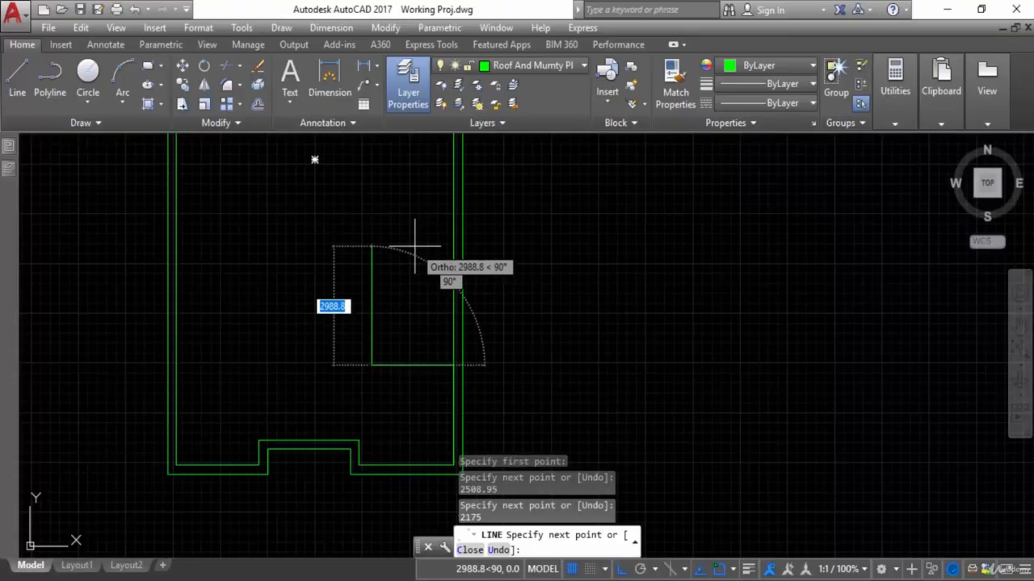
pyautogui.press('Return')
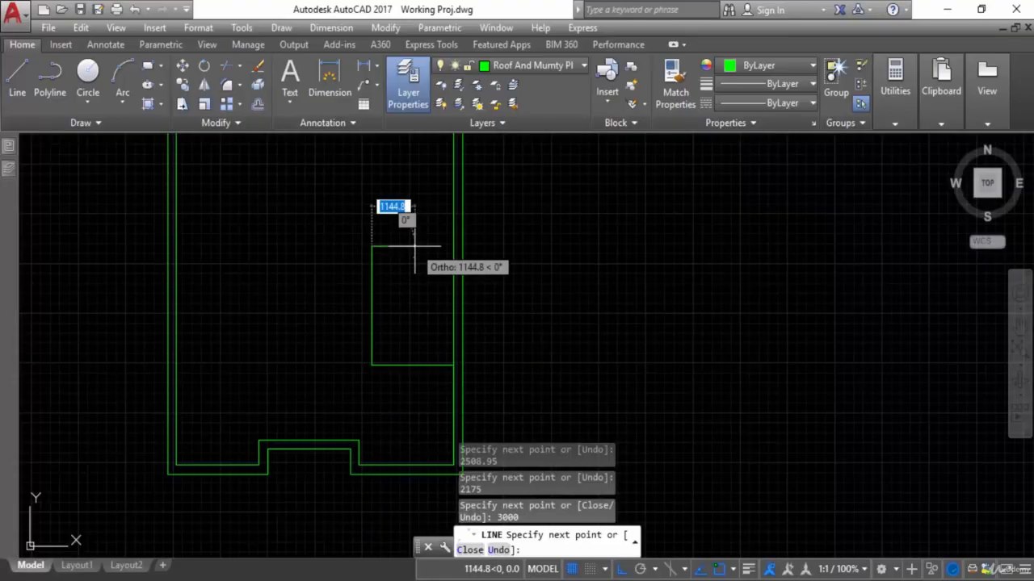
pyautogui.scroll(3, 422, 231)
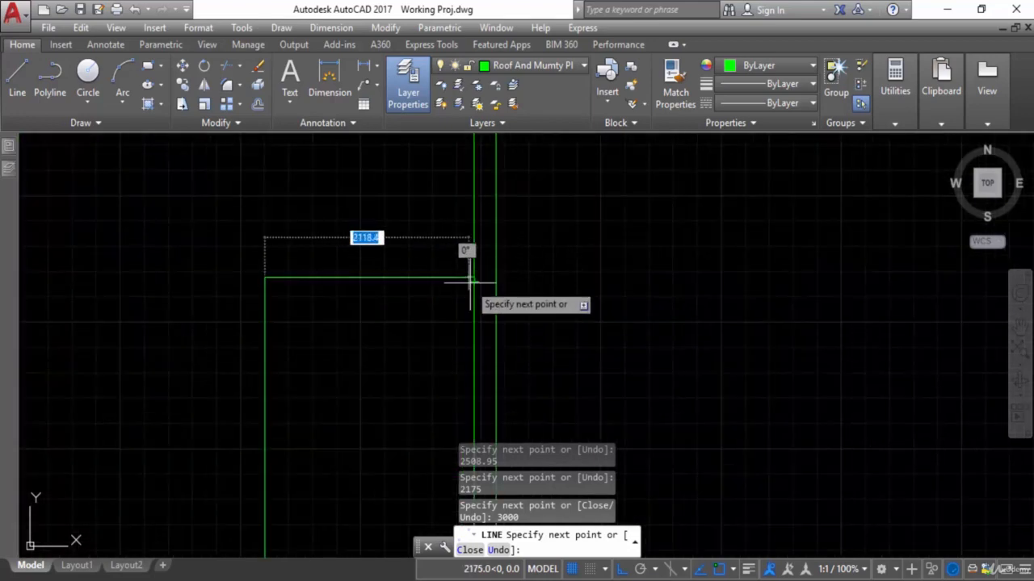
pyautogui.click(475, 278)
pyautogui.scroll(-3, 485, 277)
pyautogui.press('Escape')
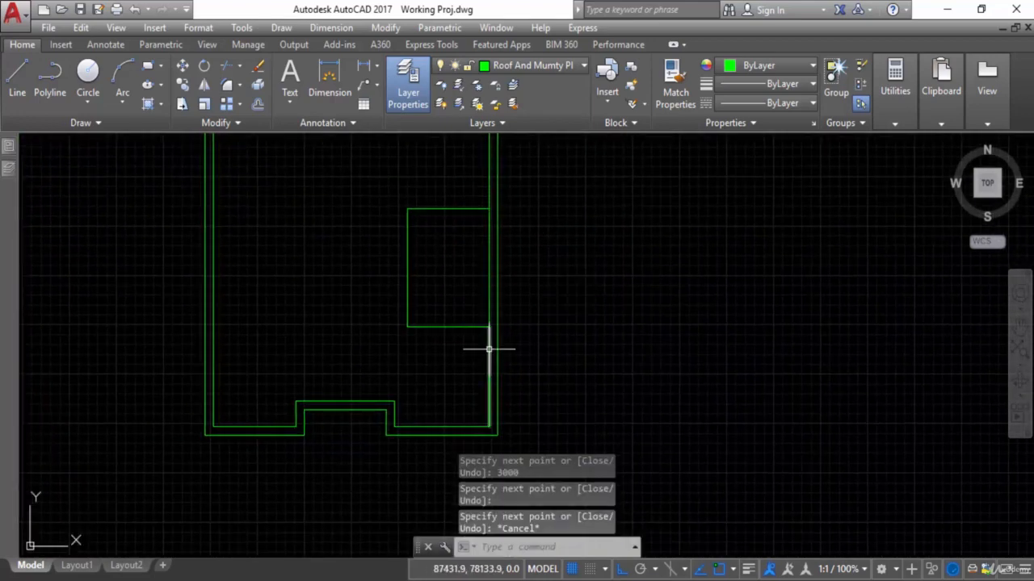
# Erase the vertical guide line between the mumty room and the lower-right corner of the boundary wall
pyautogui.click(489, 350)
pyautogui.press('Return')
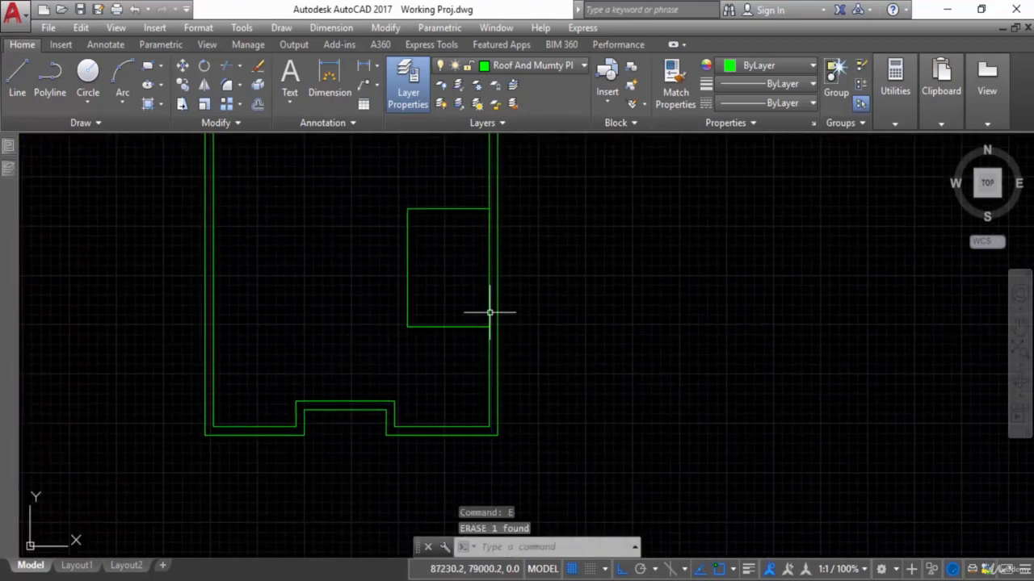
pyautogui.moveTo(491, 307); pyautogui.dragTo(493, 335, button='middle')
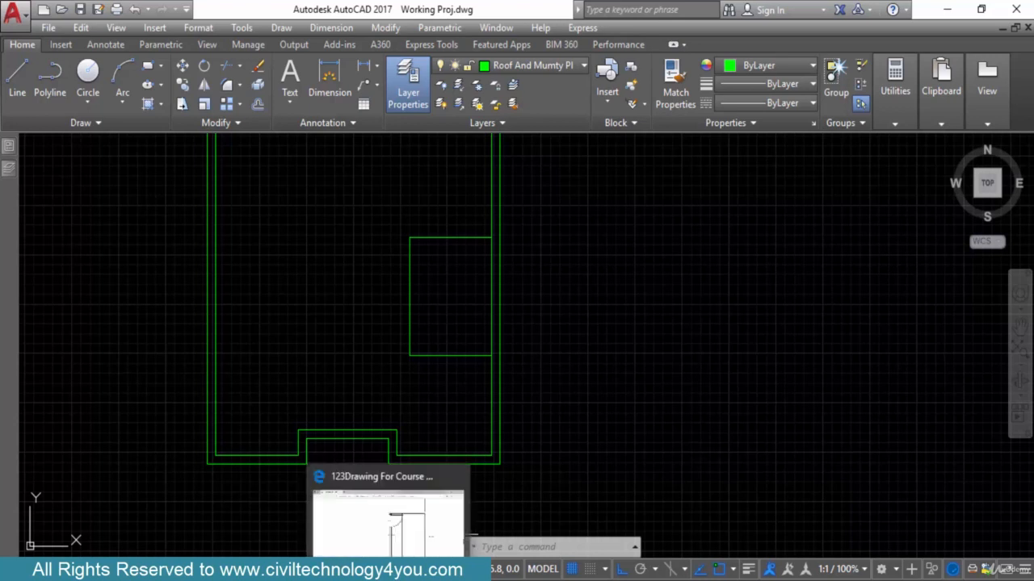
# Offset the upper, left and lower lines of the mumty room 112.5 inward to form its wall thickness
pyautogui.press('Escape')
pyautogui.write('o')
pyautogui.press('Return')
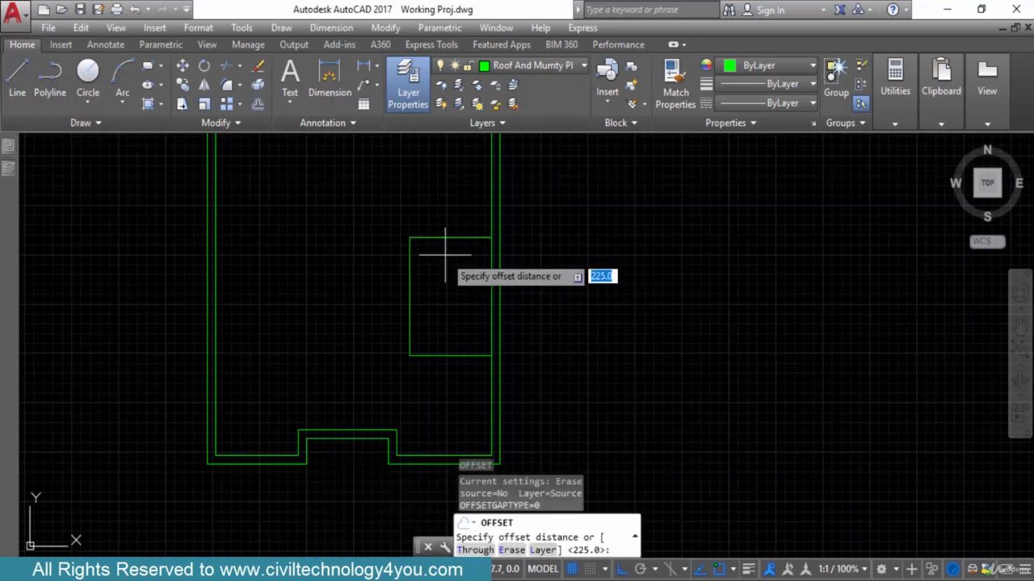
pyautogui.write('112.5')
pyautogui.press('Return')
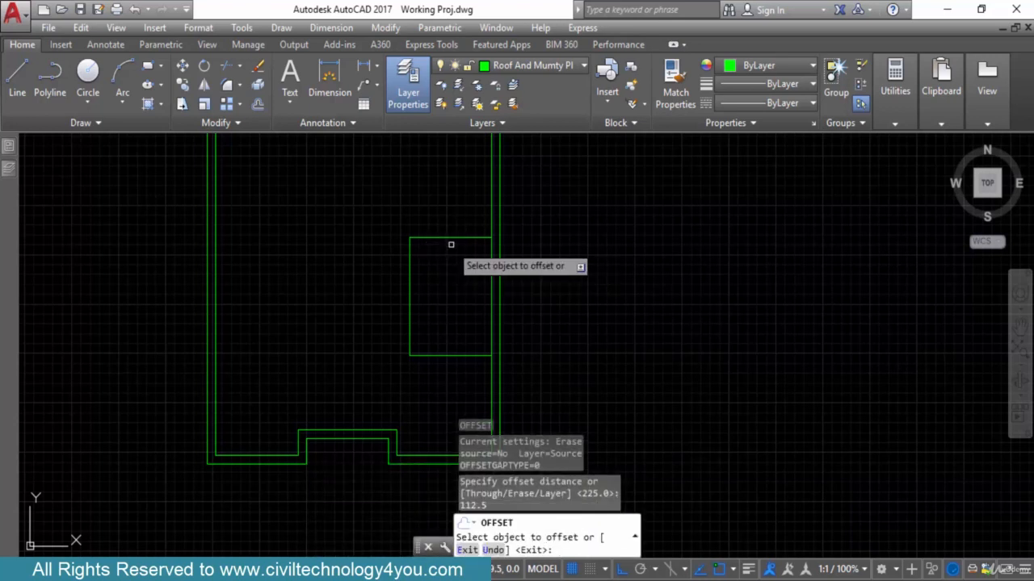
pyautogui.click(410, 273)
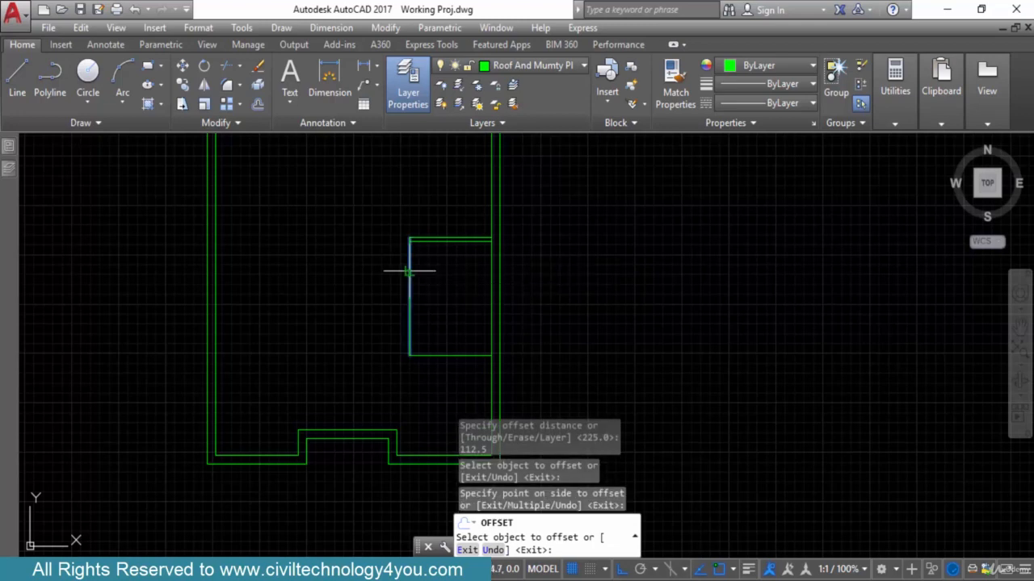
pyautogui.click(413, 323)
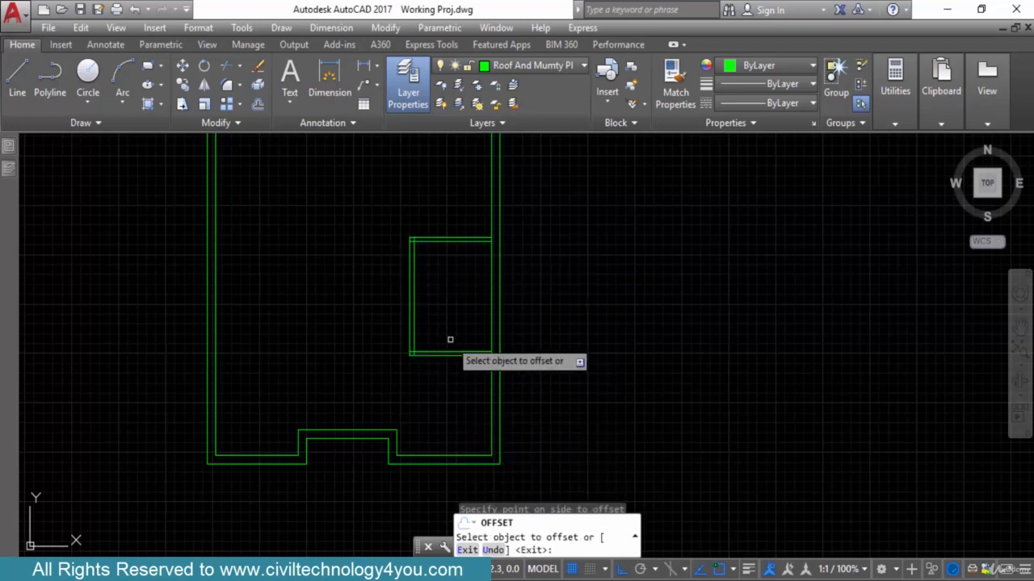
pyautogui.scroll(5, 438, 234)
pyautogui.press('Escape')
# Fillet the inner wall lines into sharp corners at the mumty room's upper-left and lower-left corners
pyautogui.scroll(2, 411, 228)
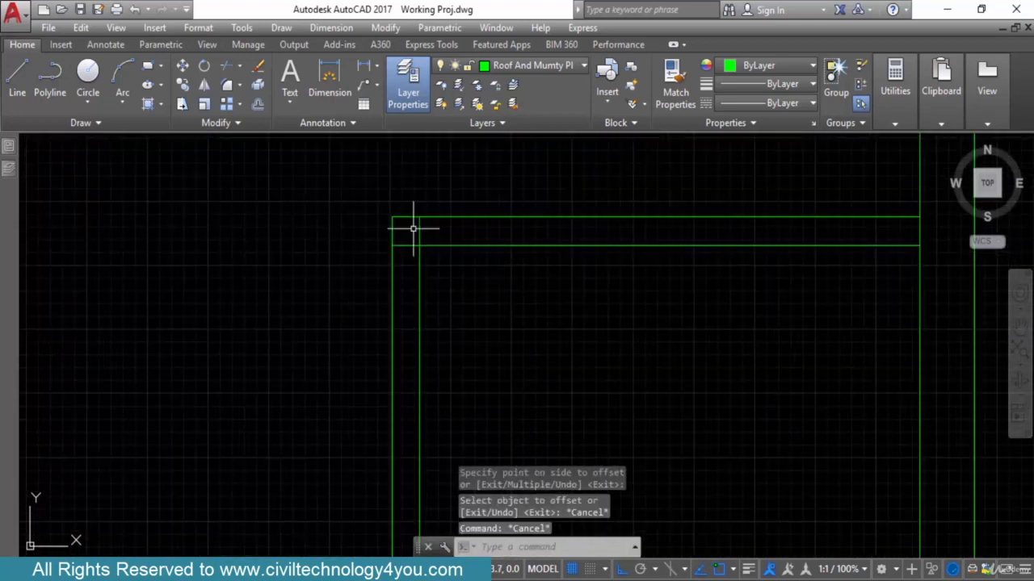
pyautogui.write('f')
pyautogui.press('Return')
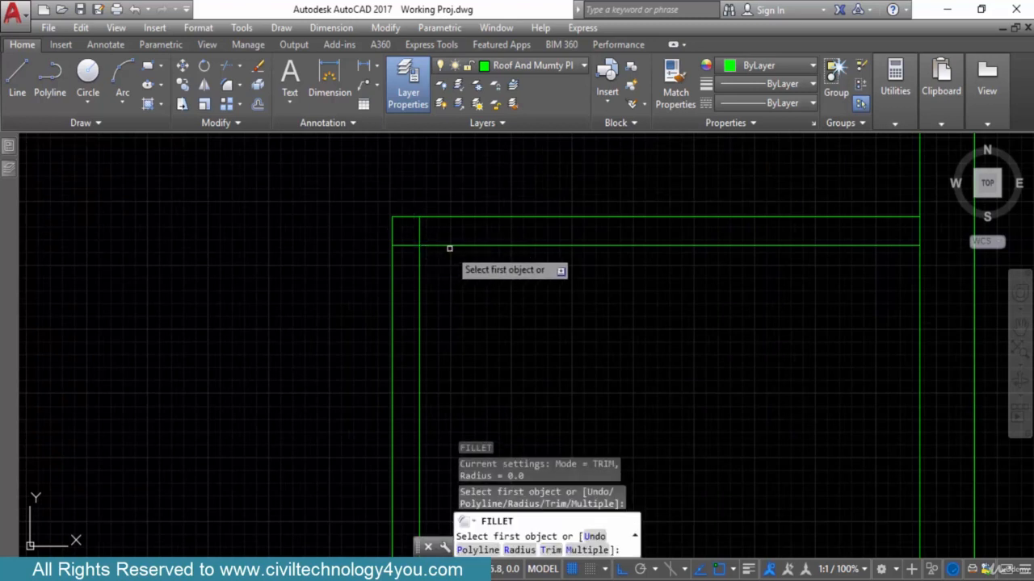
pyautogui.click(452, 247)
pyautogui.click(420, 277)
pyautogui.scroll(-5, 431, 283)
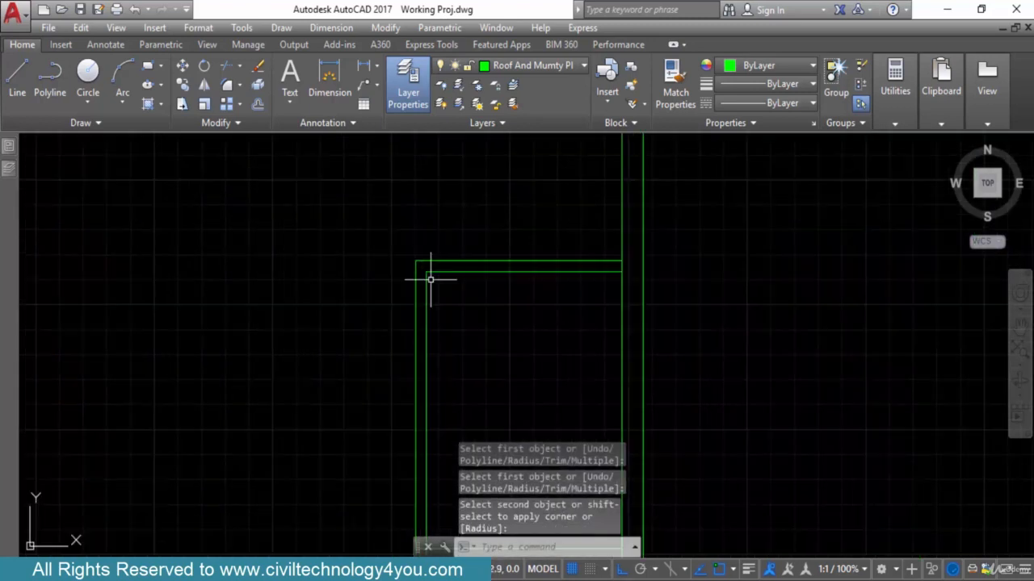
pyautogui.moveTo(429, 279); pyautogui.dragTo(431, 196, button='middle')
pyautogui.press('Return')
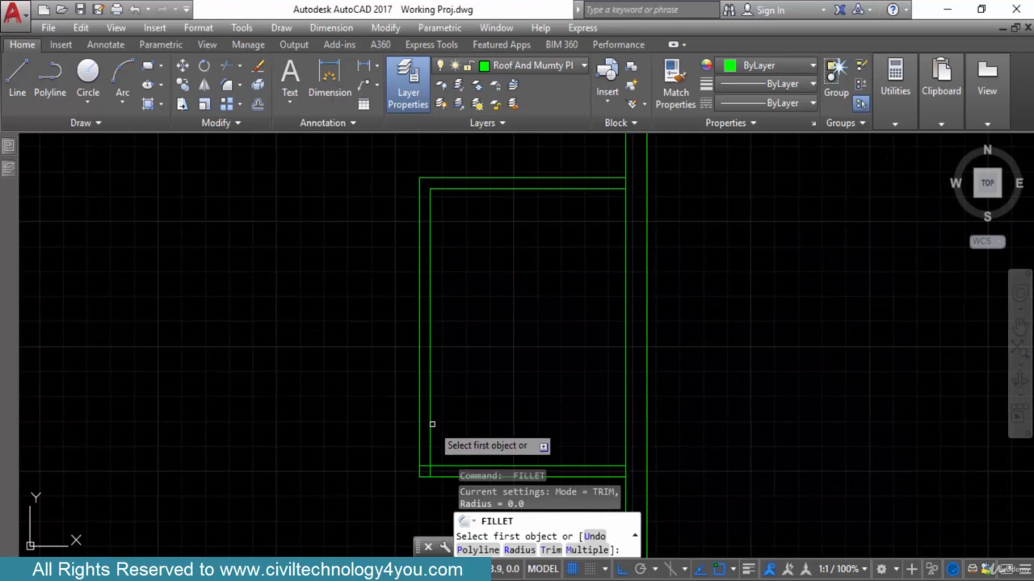
pyautogui.click(432, 453)
pyautogui.click(440, 467)
pyautogui.moveTo(441, 467); pyautogui.dragTo(443, 359, button='middle')
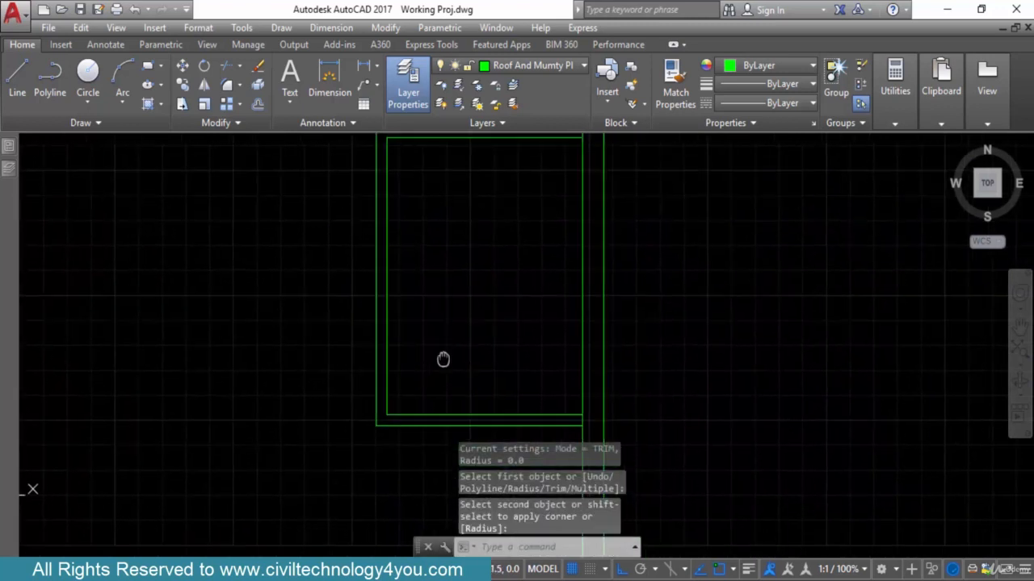
pyautogui.scroll(-3, 464, 376)
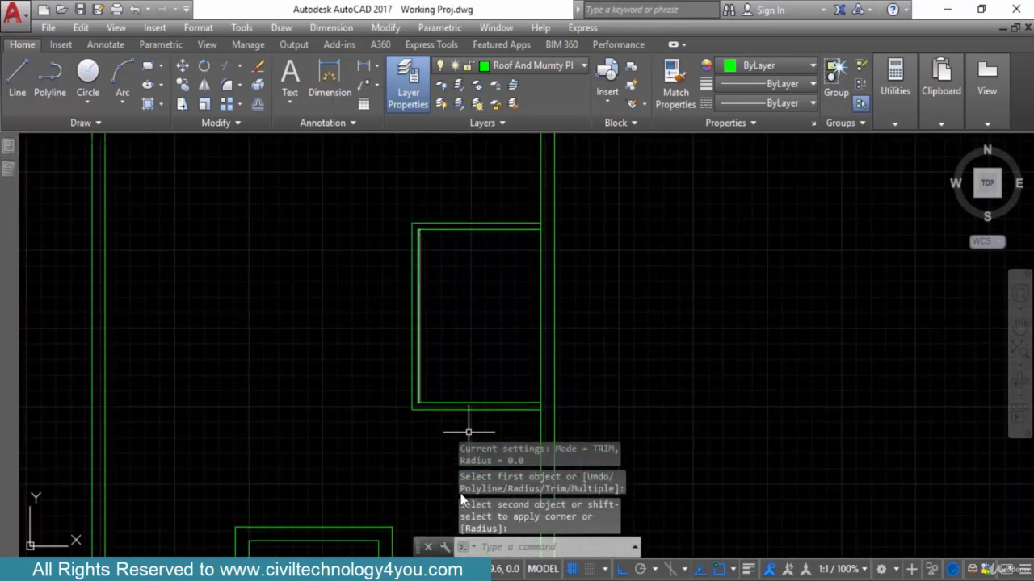
# Switch to the reference PDF and examine the mumty door opening, the D4 door elevation and the Doors and Windows Schedule
pyautogui.click(447, 580)
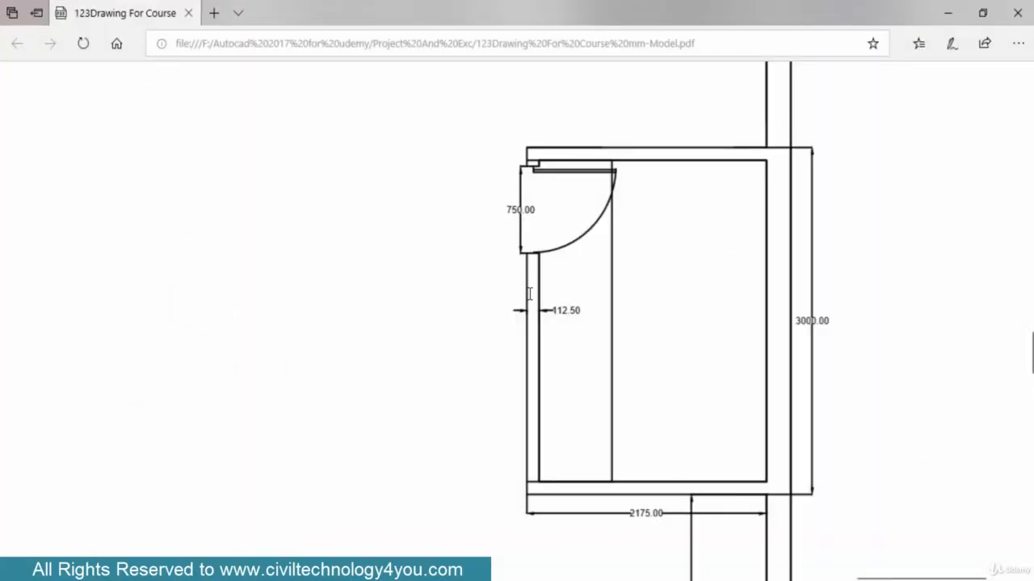
pyautogui.keyDown('ctrl'); pyautogui.scroll(-5, 529, 293); pyautogui.keyUp('ctrl')
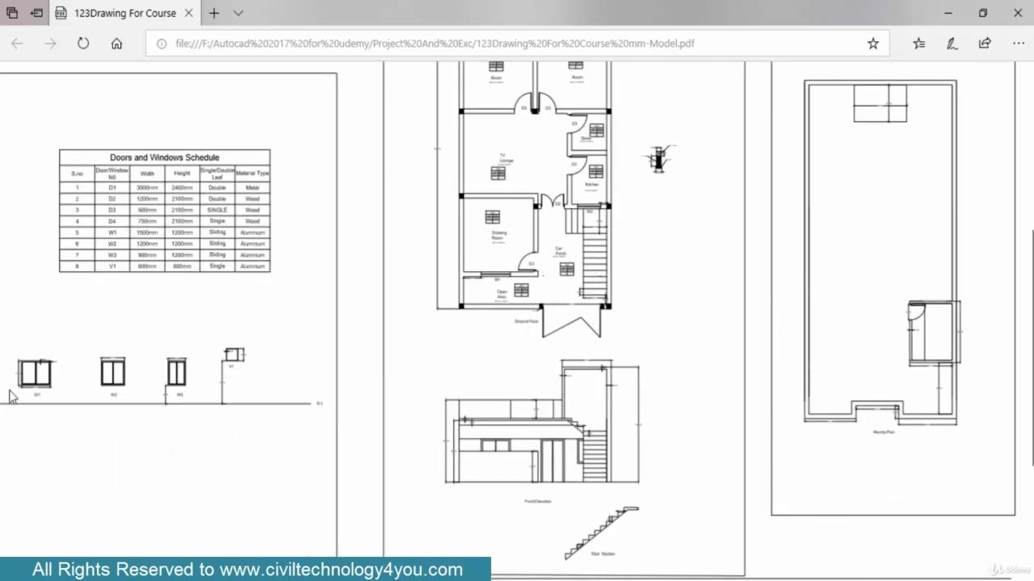
pyautogui.hscroll(-3, 91, 381)
pyautogui.keyDown('ctrl'); pyautogui.scroll(5, 40, 418); pyautogui.keyUp('ctrl')
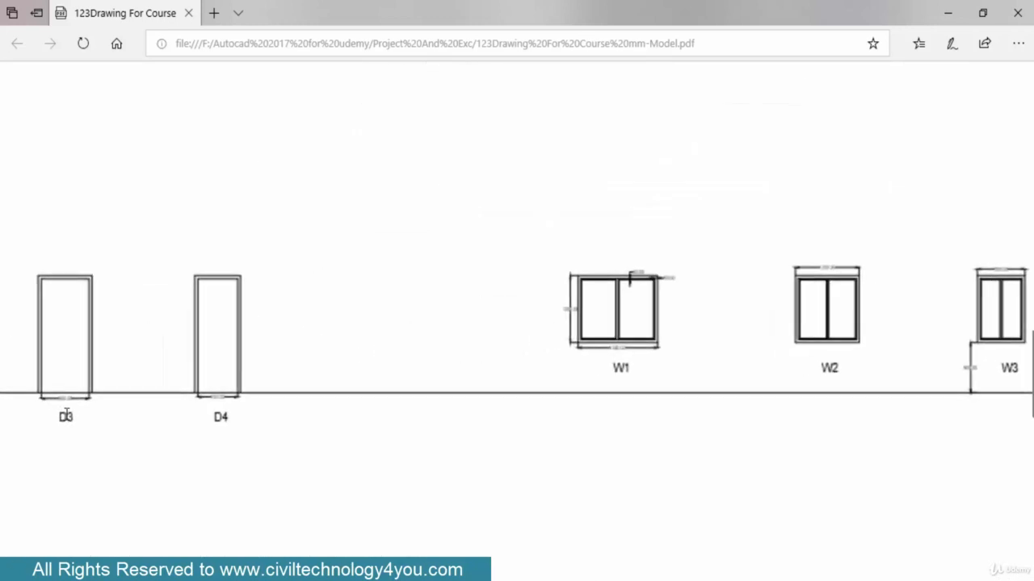
pyautogui.keyDown('ctrl'); pyautogui.scroll(-2, 247, 398); pyautogui.keyUp('ctrl')
pyautogui.keyDown('ctrl'); pyautogui.scroll(5, 266, 398); pyautogui.keyUp('ctrl')
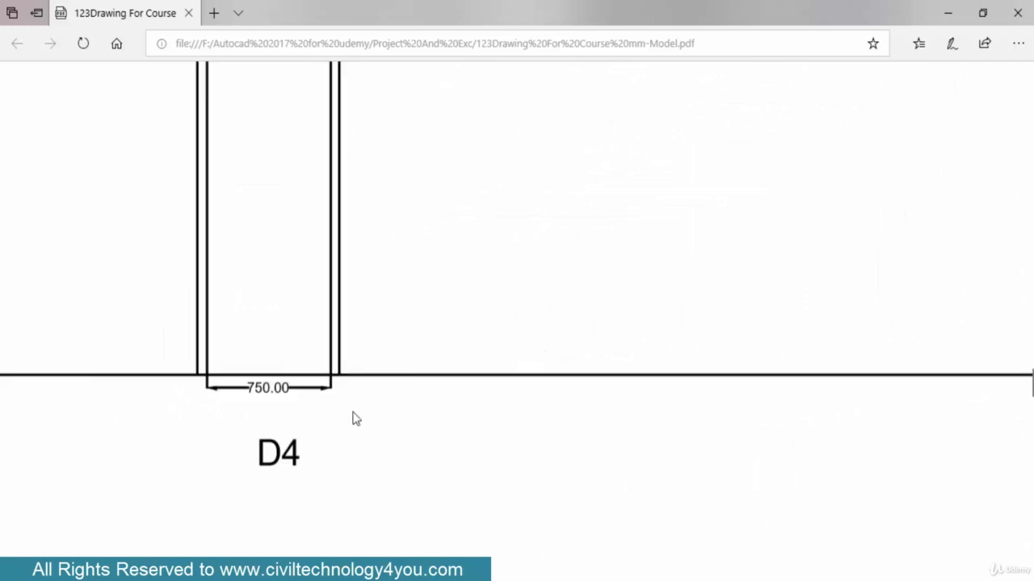
pyautogui.keyDown('ctrl'); pyautogui.scroll(-2, 380, 421); pyautogui.keyUp('ctrl')
pyautogui.keyDown('ctrl'); pyautogui.scroll(-4, 385, 424); pyautogui.keyUp('ctrl')
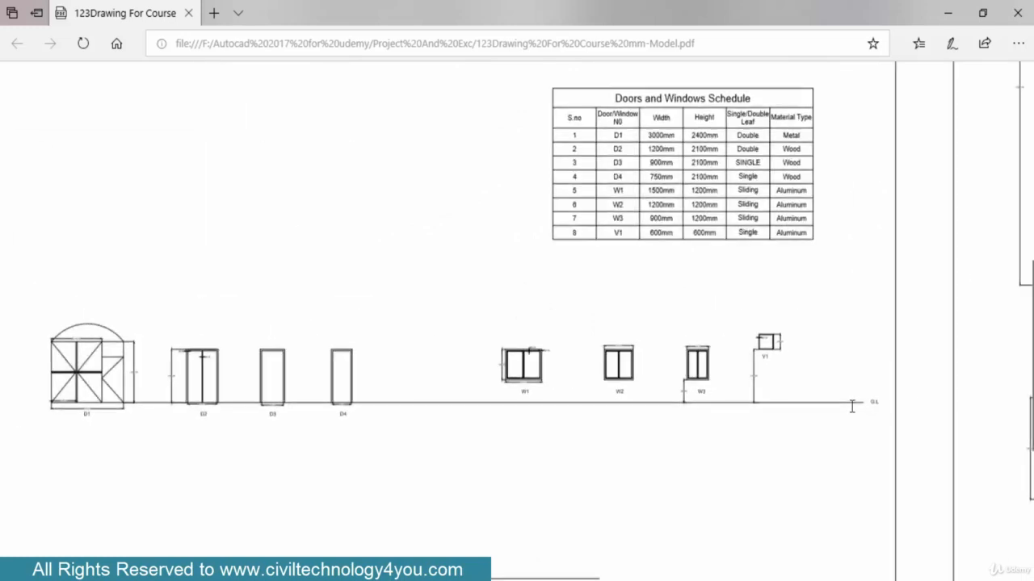
# Switch back to AutoCAD and draw a short line across the mumty room's left wall from the upper-left inner corner to the outer face
pyautogui.click(428, 579)
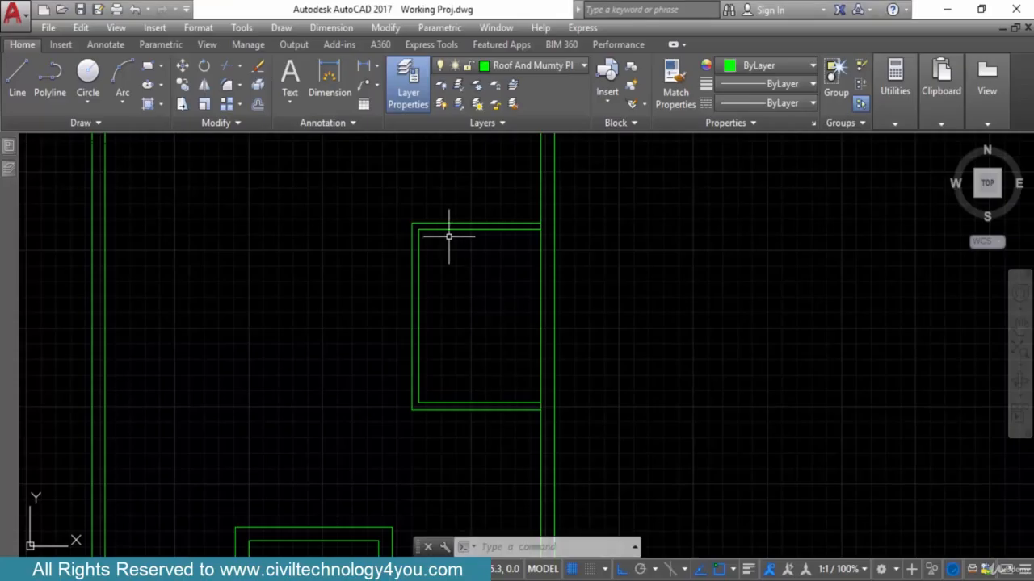
pyautogui.scroll(4, 425, 254)
pyautogui.press('Escape')
pyautogui.press('l')
pyautogui.press('Return')
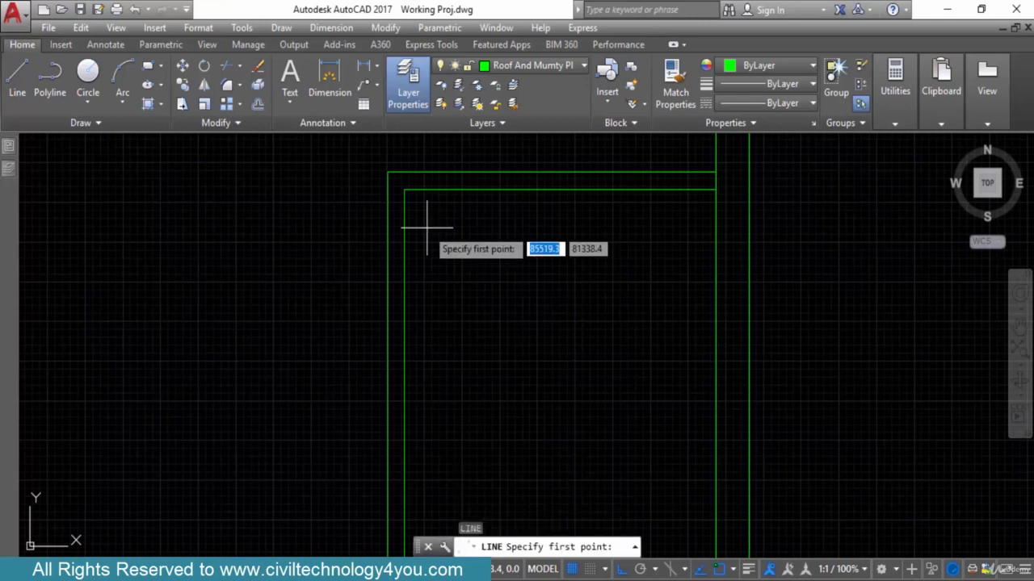
pyautogui.click(404, 191)
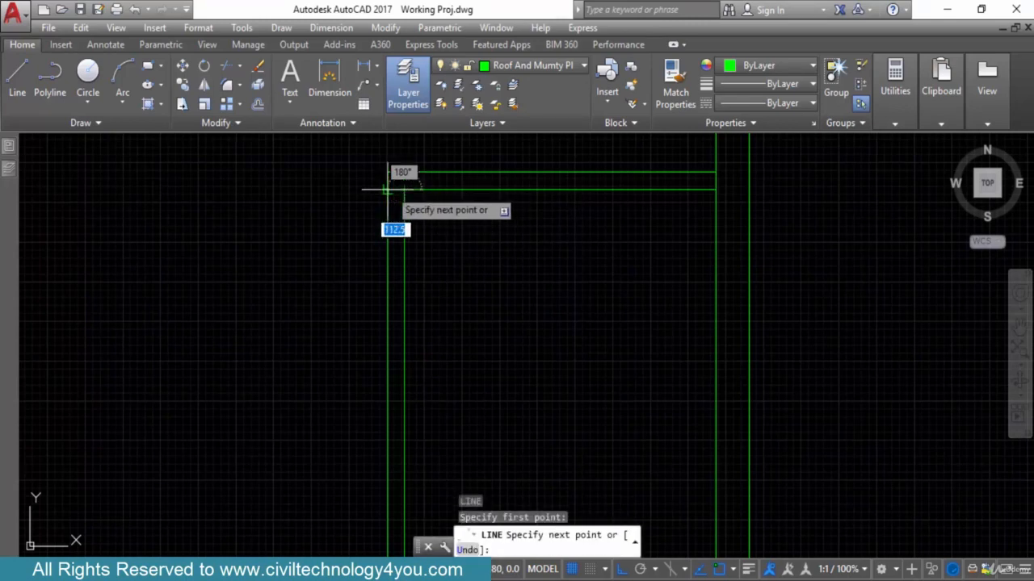
pyautogui.click(387, 189)
pyautogui.press('Escape')
pyautogui.scroll(2, 443, 203)
pyautogui.moveTo(444, 204); pyautogui.dragTo(445, 243, button='middle')
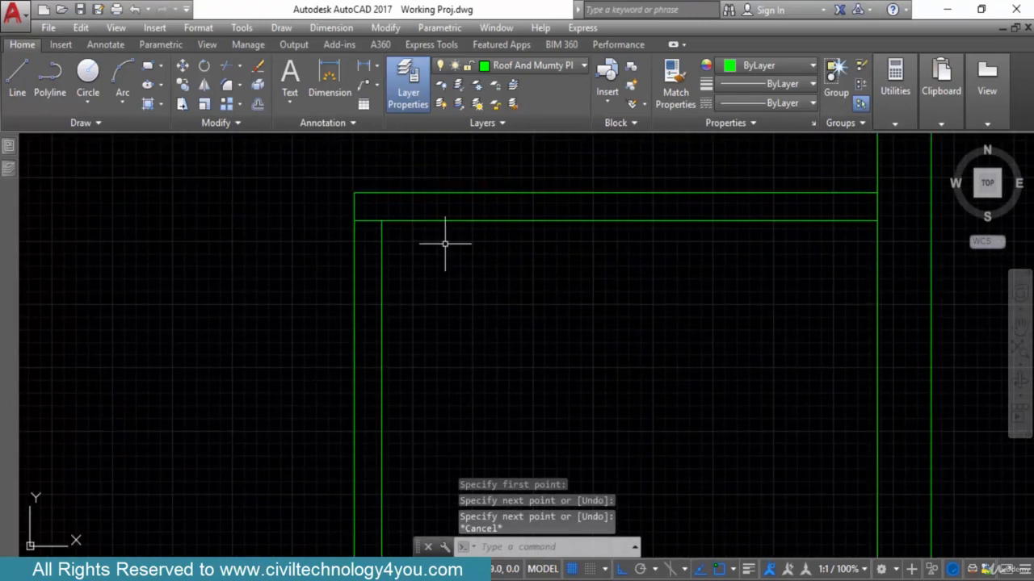
# Offset the short line across the mumty room's left wall 56.25 downward to mark the upper door jamb
pyautogui.press('Return')
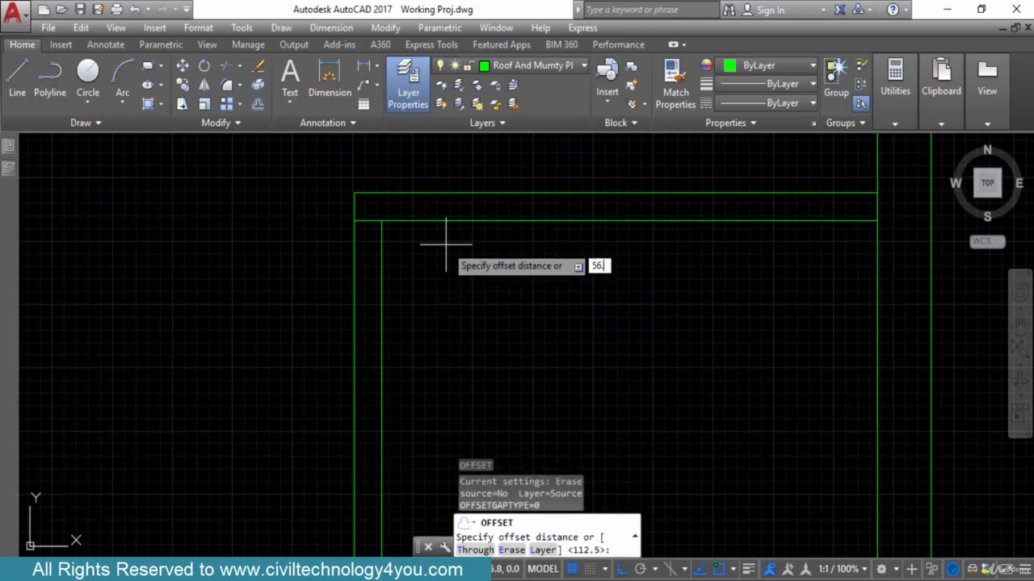
pyautogui.write('56.25')
pyautogui.press('Return')
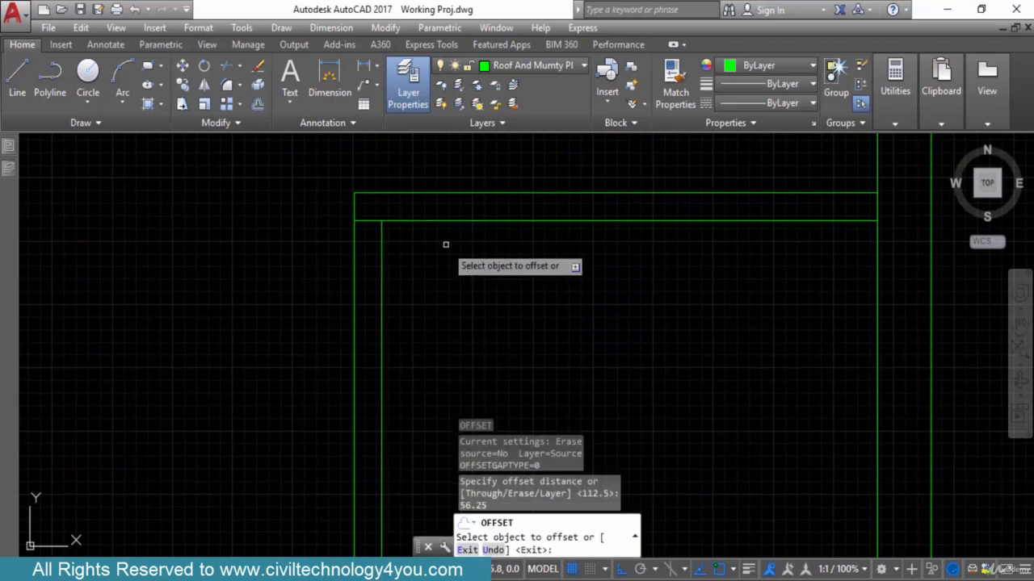
pyautogui.click(369, 221)
pyautogui.click(367, 248)
pyautogui.press('Escape')
pyautogui.press('Escape')
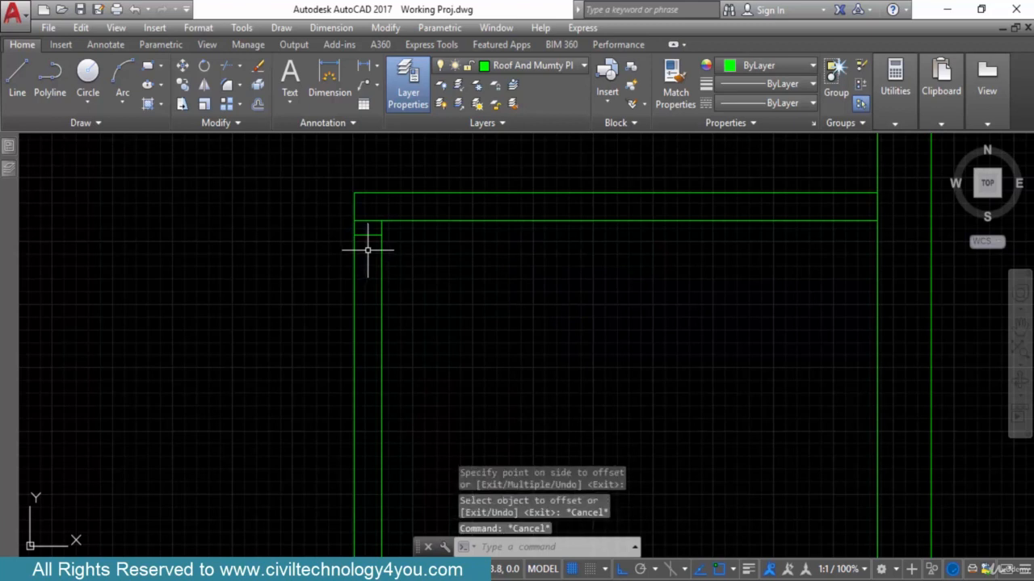
# Offset the upper jamb line 750 downward to mark the other side of the door opening
pyautogui.press('Return')
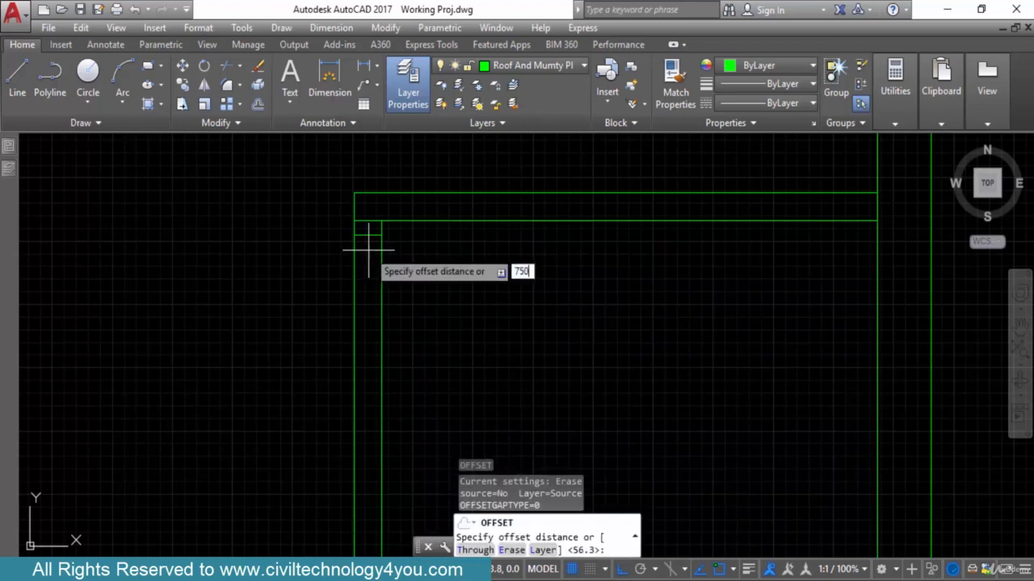
pyautogui.write('750')
pyautogui.press('Return')
pyautogui.click(368, 235)
pyautogui.click(350, 370)
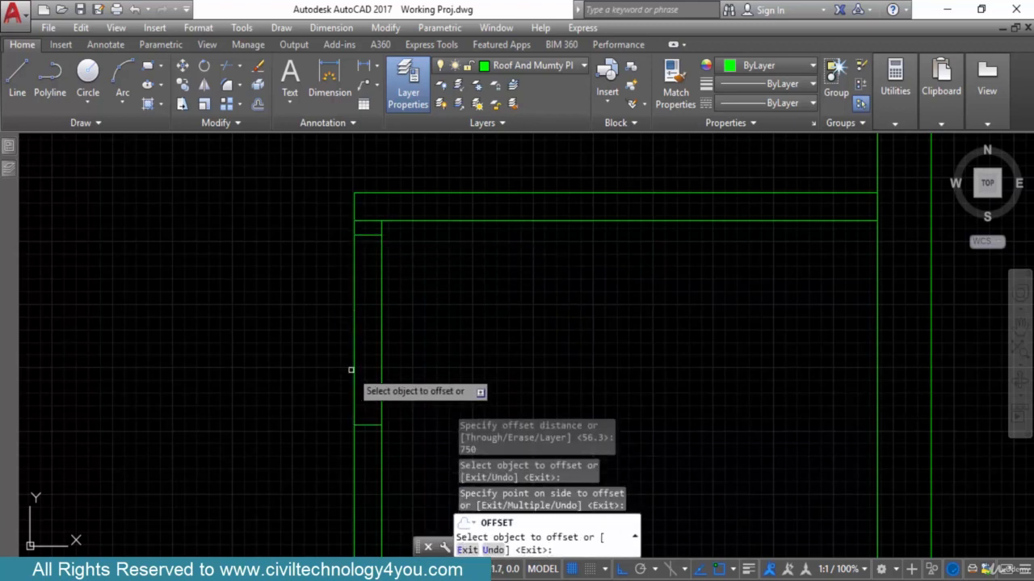
pyautogui.press('Escape')
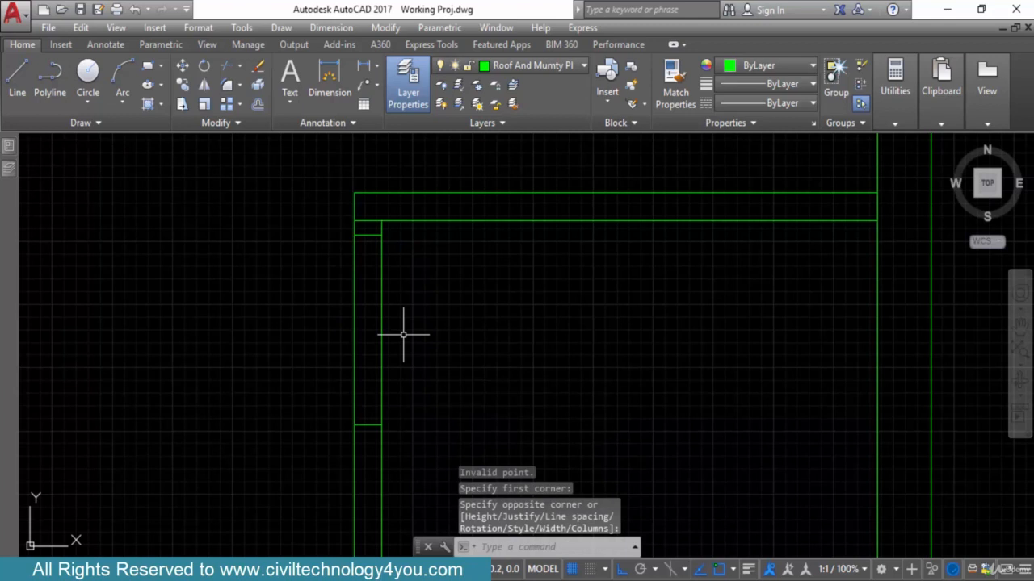
# Trim both faces of the left wall between the two jamb lines to open the doorway
pyautogui.write('tr')
pyautogui.press('Return')
pyautogui.press('Return')
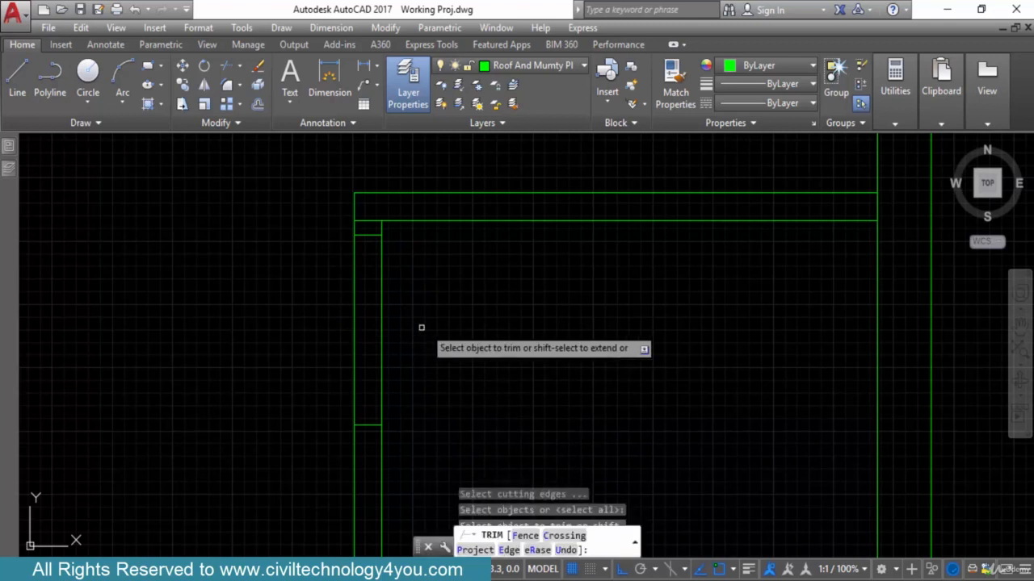
pyautogui.click(420, 327)
pyautogui.click(276, 363)
pyautogui.scroll(4, 365, 182)
pyautogui.press('Escape')
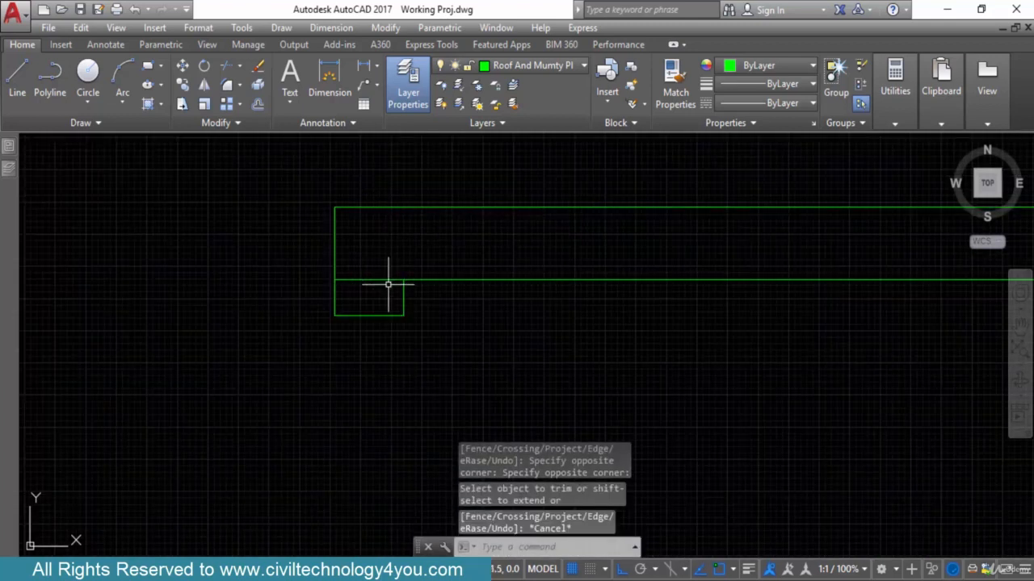
# Erase the short helper line across the wall at the mumty room's upper-left inner corner
pyautogui.click(392, 270)
pyautogui.click(381, 289)
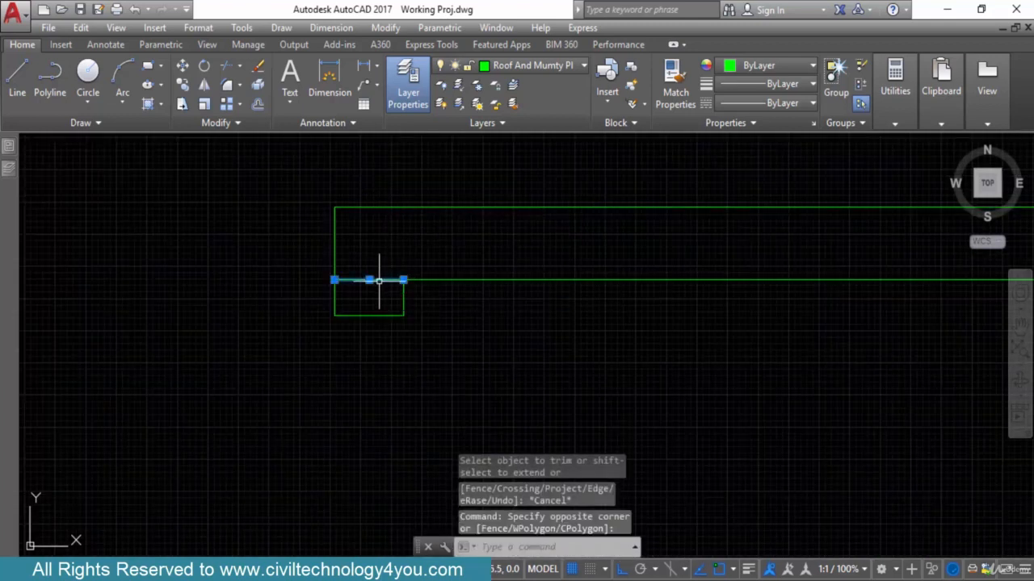
pyautogui.press('Delete')
pyautogui.scroll(-6, 379, 281)
pyautogui.moveTo(393, 302); pyautogui.dragTo(394, 275, button='middle')
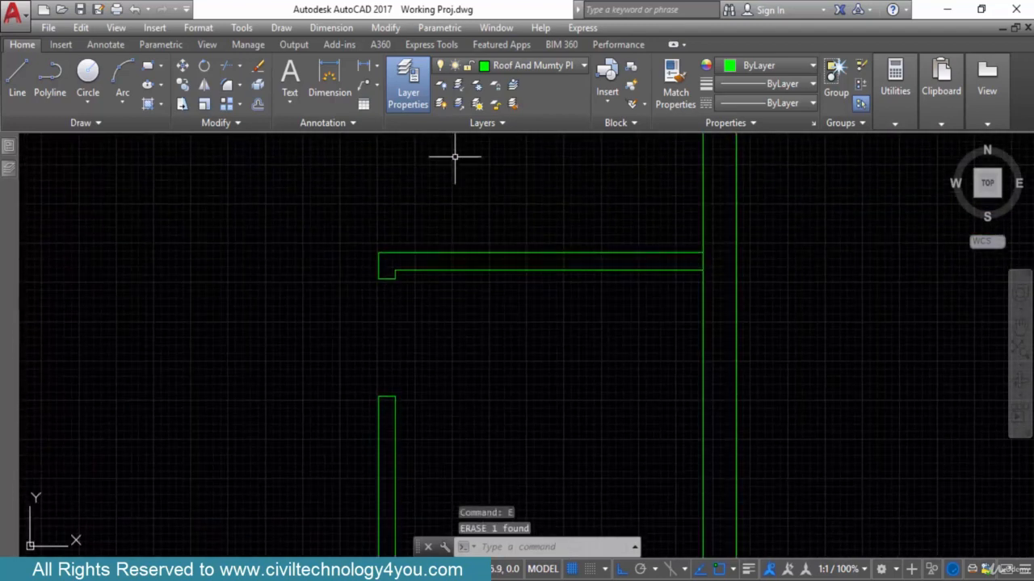
# Insert the D4 door block at the midpoint of the upper jamb of the mumty door opening
pyautogui.click(605, 105)
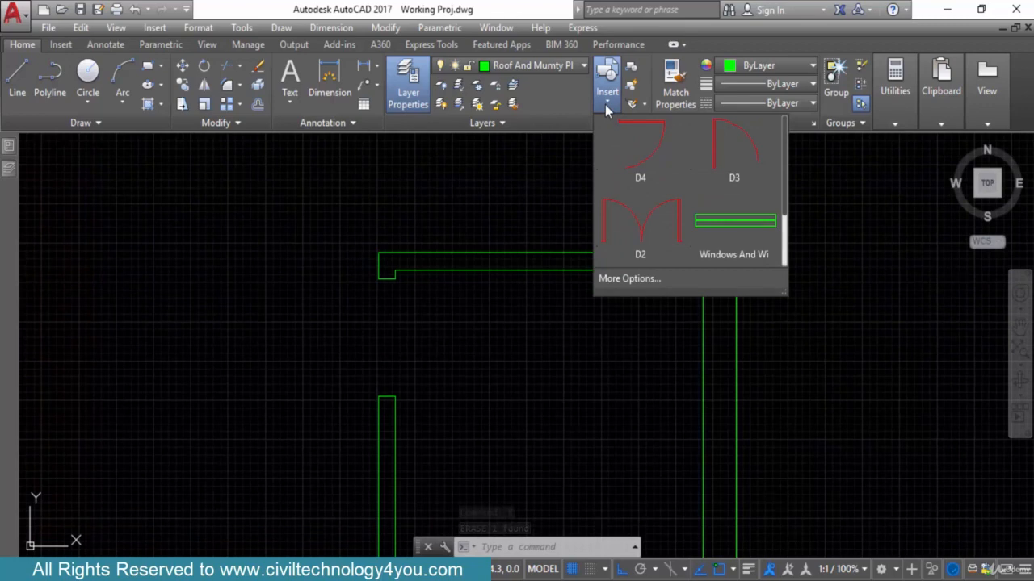
pyautogui.click(636, 146)
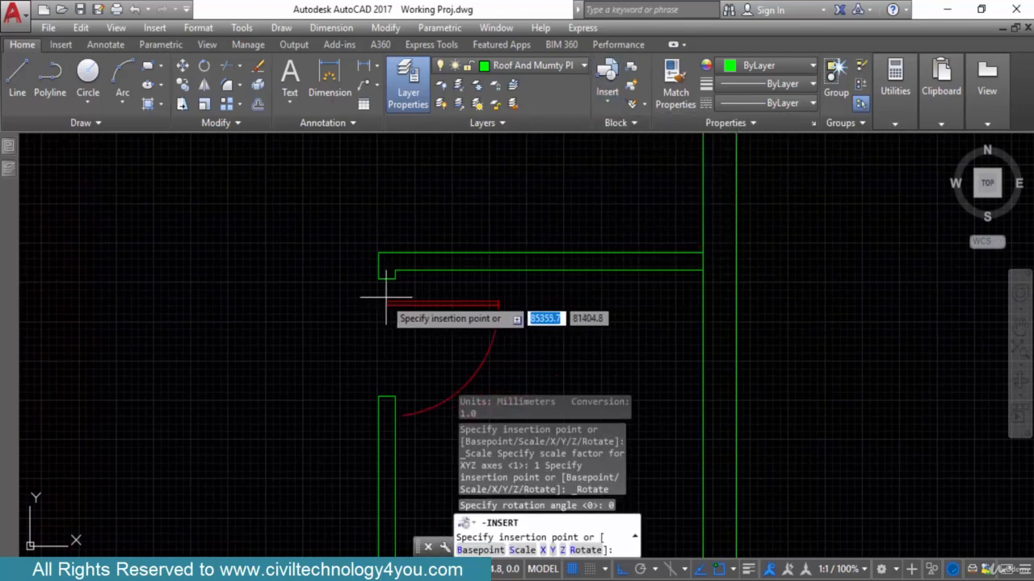
pyautogui.scroll(4, 387, 293)
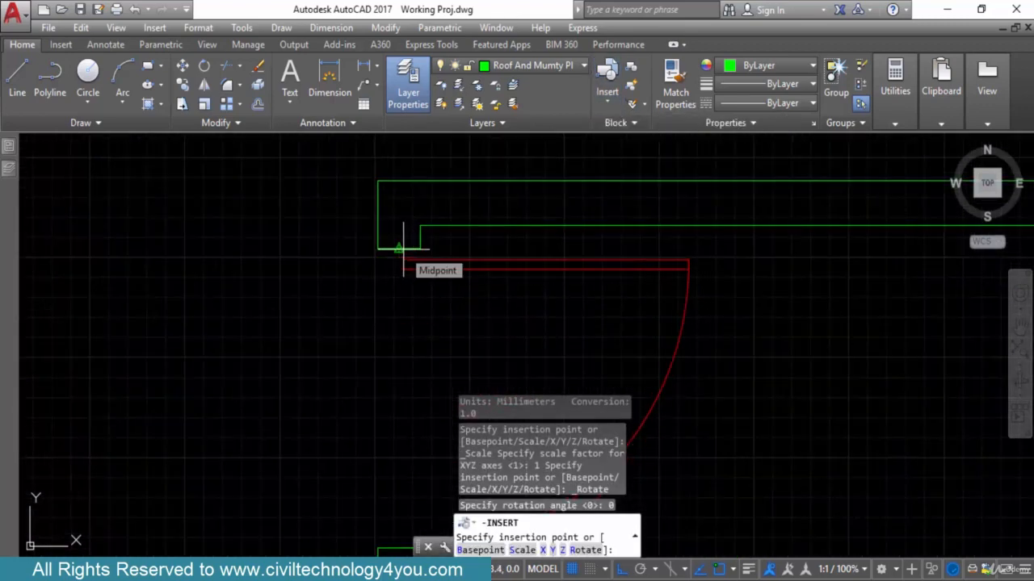
pyautogui.click(403, 248)
pyautogui.scroll(-2, 468, 299)
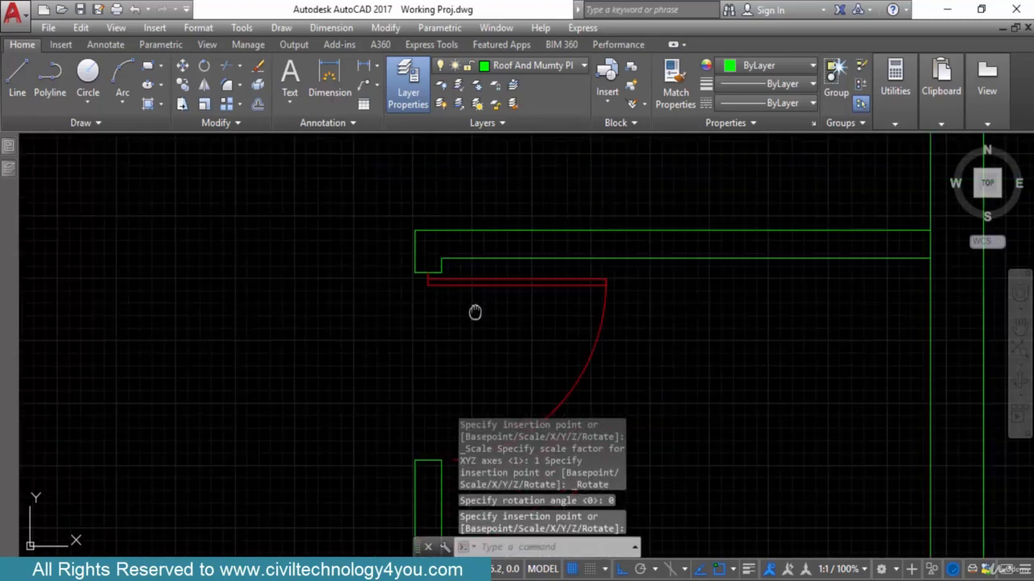
# Examine how the D4 door's swing arc meets the lower jamb of the mumty door opening
pyautogui.scroll(-2, 662, 296)
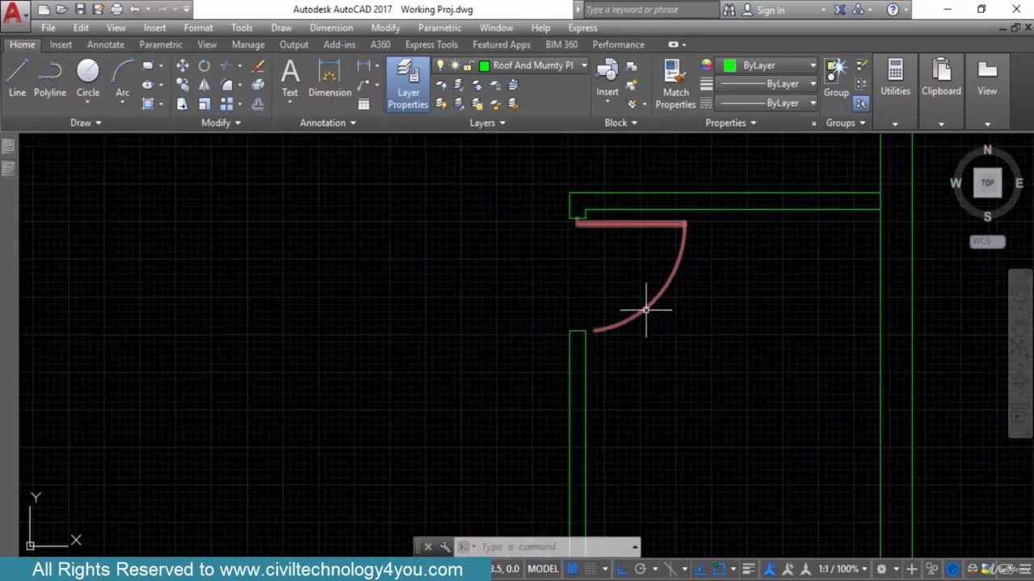
pyautogui.scroll(5, 632, 344)
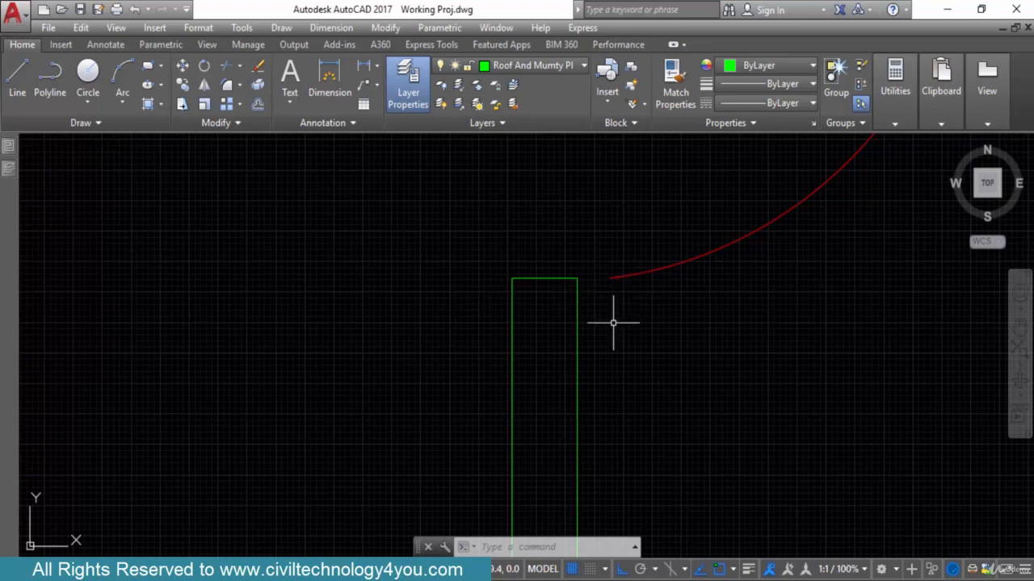
pyautogui.scroll(-4, 613, 323)
pyautogui.moveTo(613, 323); pyautogui.dragTo(569, 314, button='middle')
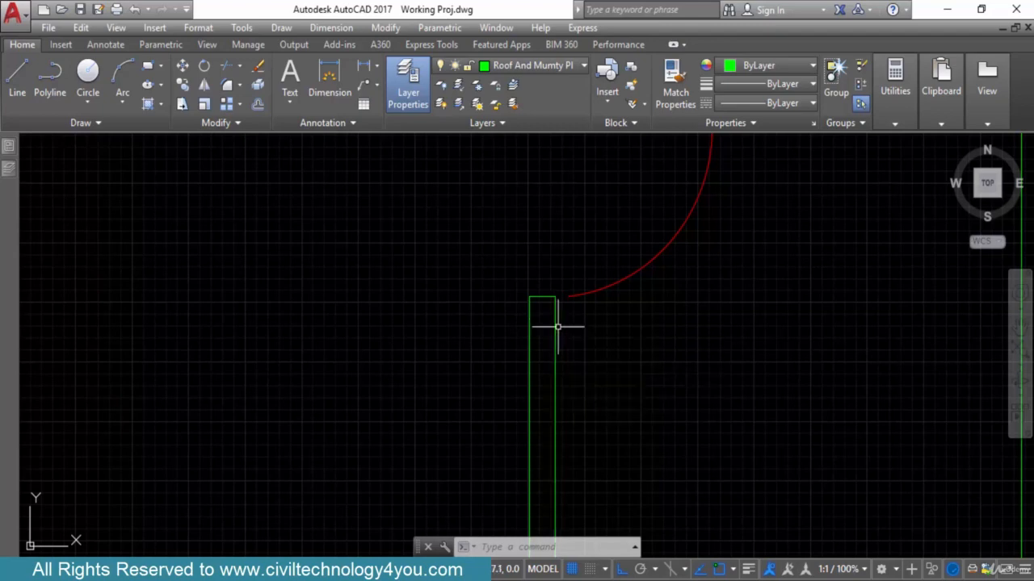
pyautogui.scroll(-2, 557, 327)
pyautogui.scroll(3, 519, 339)
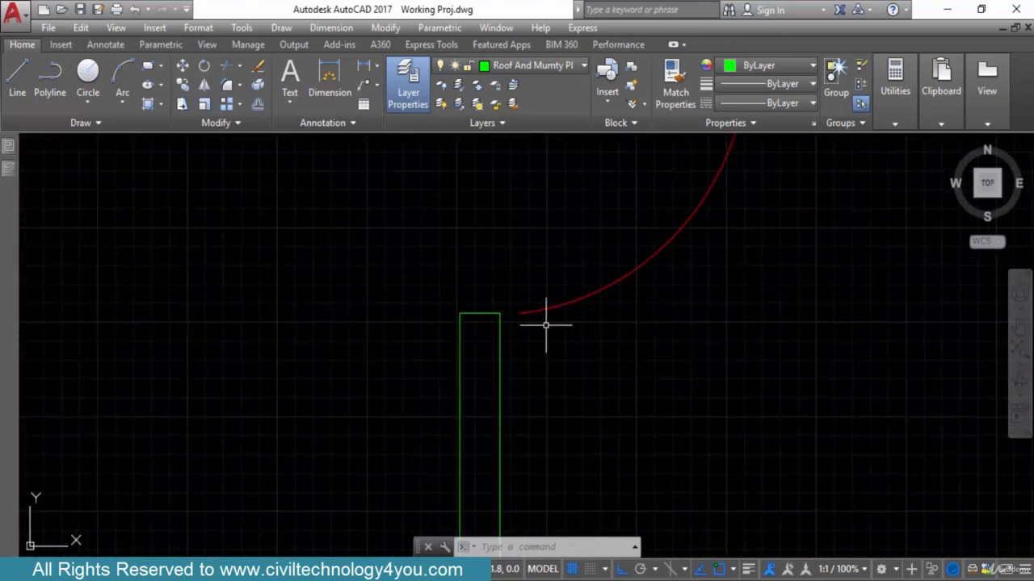
pyautogui.scroll(-4, 530, 315)
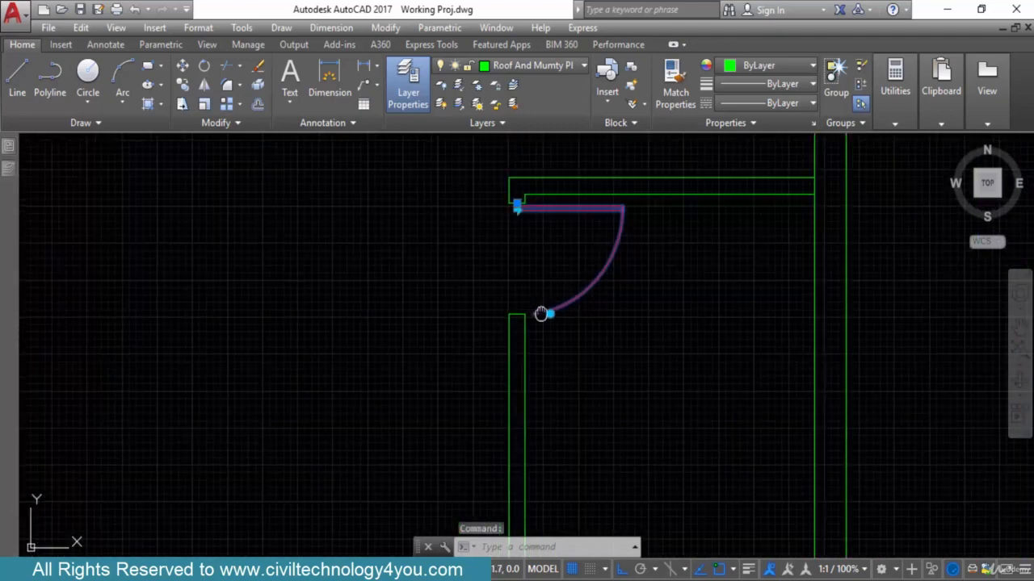
pyautogui.moveTo(576, 264); pyautogui.dragTo(570, 299, button='middle')
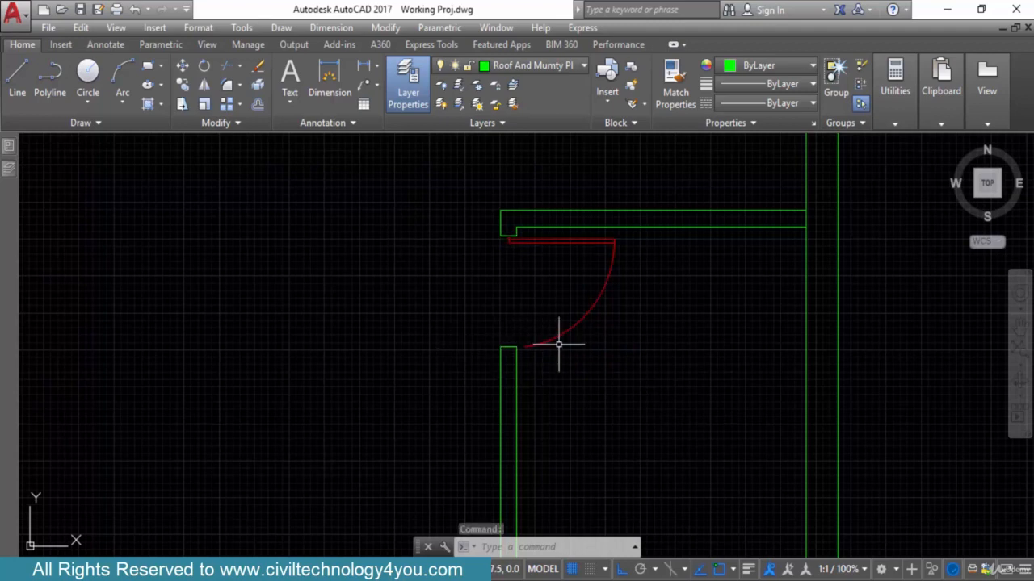
pyautogui.press('Escape')
pyautogui.scroll(-6, 559, 345)
pyautogui.moveTo(560, 344); pyautogui.dragTo(543, 348, button='middle')
pyautogui.scroll(6, 653, 302)
pyautogui.press('Escape')
pyautogui.moveTo(458, 368); pyautogui.dragTo(502, 337, button='middle')
pyautogui.press('Escape')
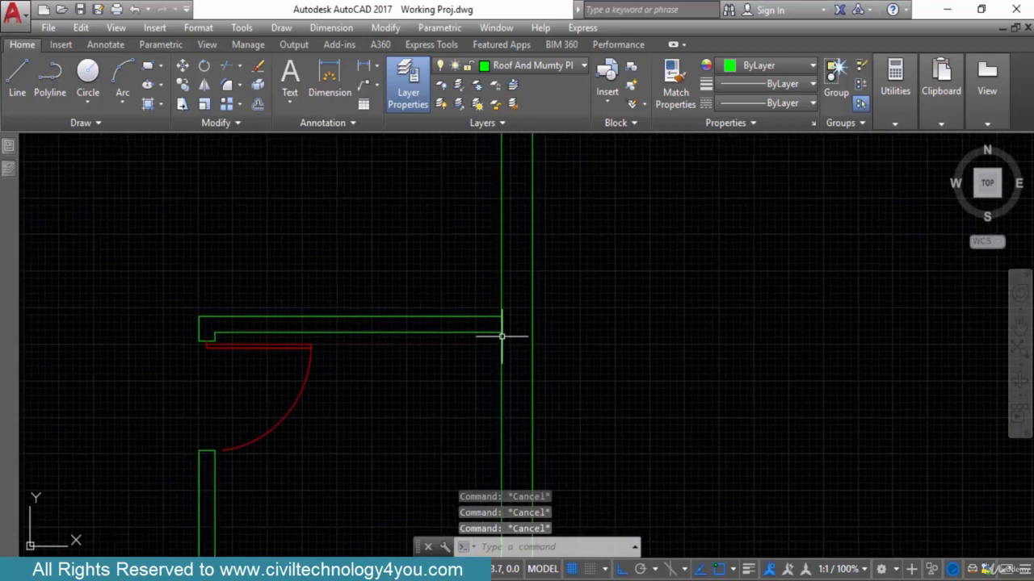
pyautogui.write('t')
pyautogui.press('Return')
pyautogui.scroll(3, 505, 344)
pyautogui.press('Escape')
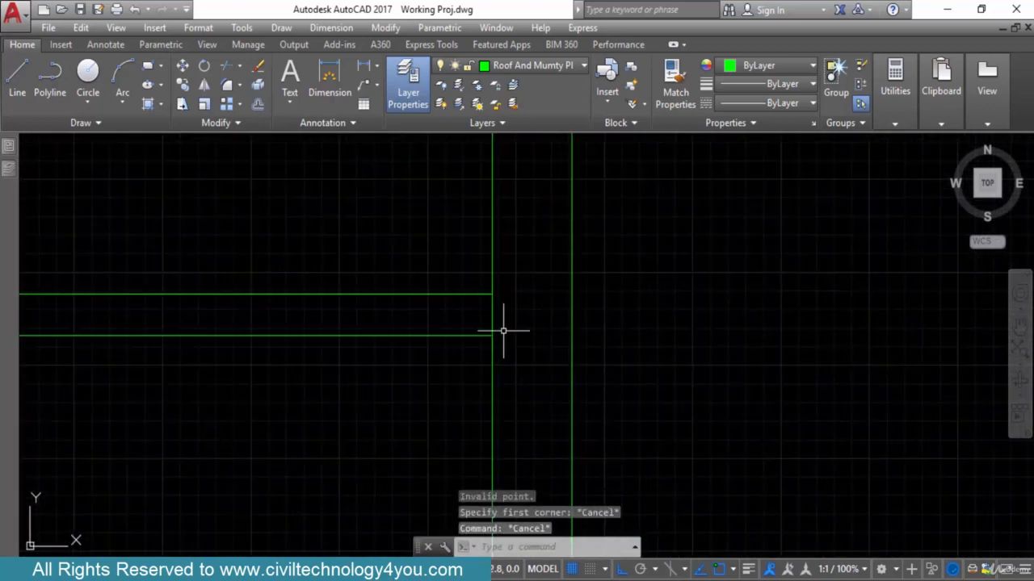
# Trim the boundary wall's inner line where the mumty room's upper wall joins it
pyautogui.write('tr')
pyautogui.press('Return')
pyautogui.press('Return')
pyautogui.click(514, 321)
pyautogui.click(486, 324)
pyautogui.scroll(-4, 634, 509)
pyautogui.moveTo(638, 515); pyautogui.dragTo(583, 264, button='middle')
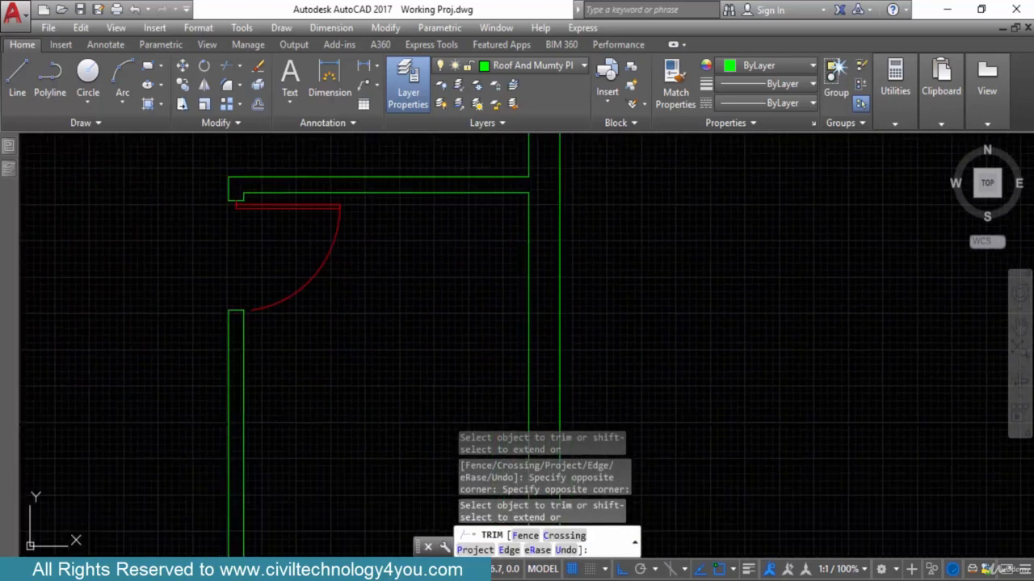
# Trim the boundary wall's inner line between the two faces of the mumty room's lower wall
pyautogui.moveTo(550, 452); pyautogui.dragTo(546, 210, button='middle')
pyautogui.scroll(-2, 546, 314)
pyautogui.scroll(4, 531, 390)
pyautogui.click(541, 359)
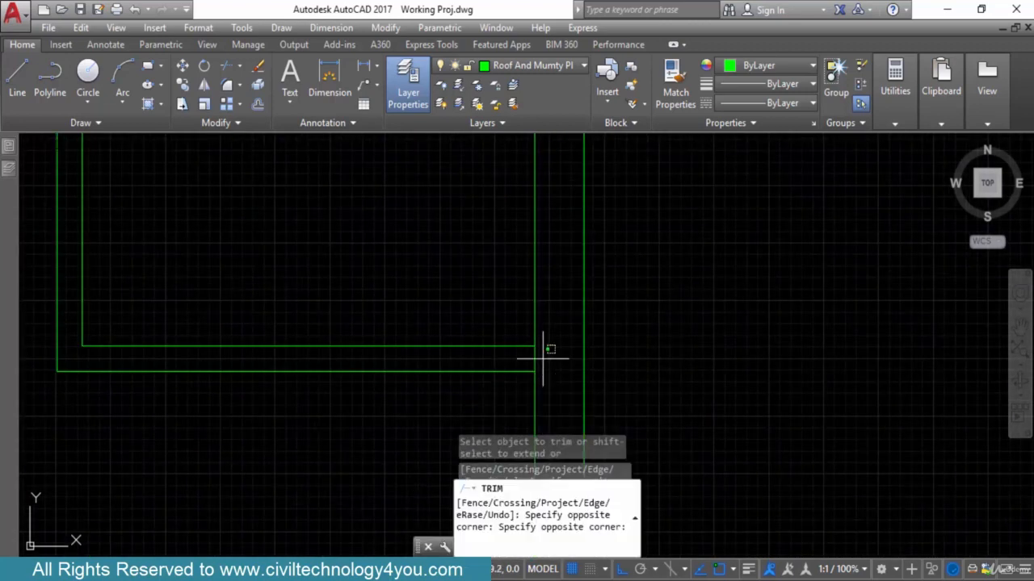
pyautogui.click(509, 367)
pyautogui.click(553, 358)
pyautogui.click(505, 358)
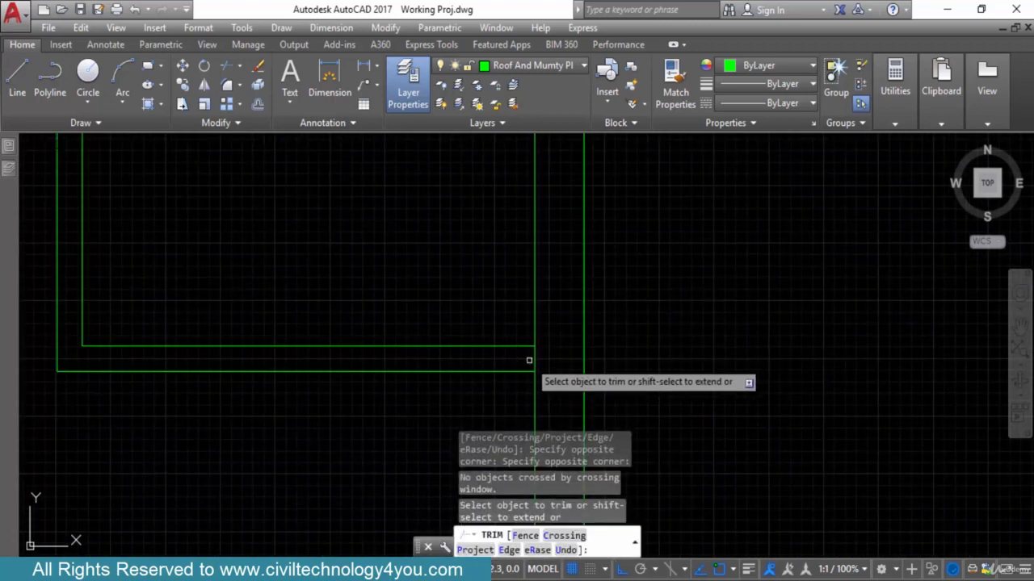
pyautogui.click(540, 358)
pyautogui.click(521, 358)
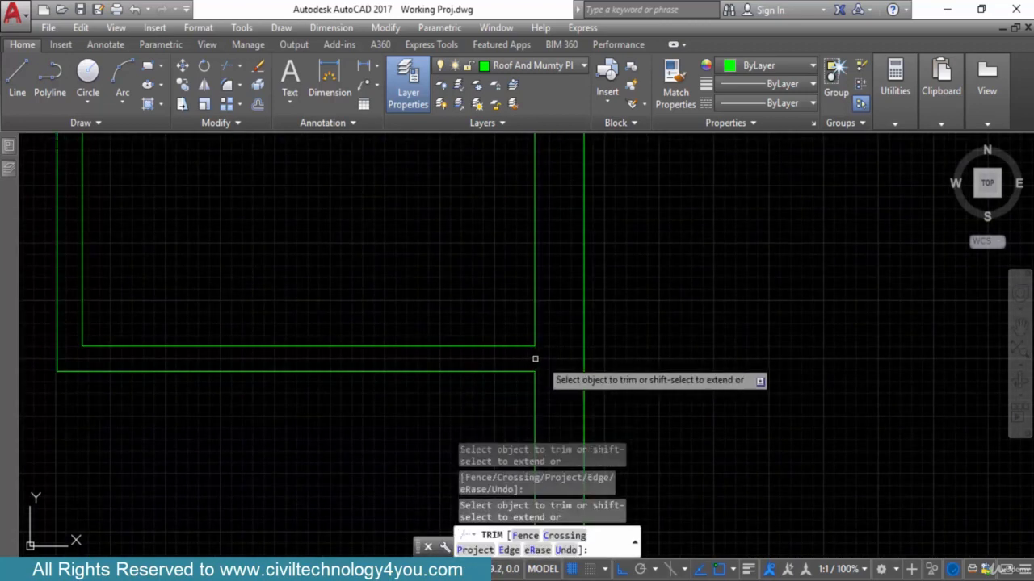
pyautogui.scroll(-4, 572, 356)
pyautogui.scroll(-3, 572, 356)
pyautogui.press('Escape')
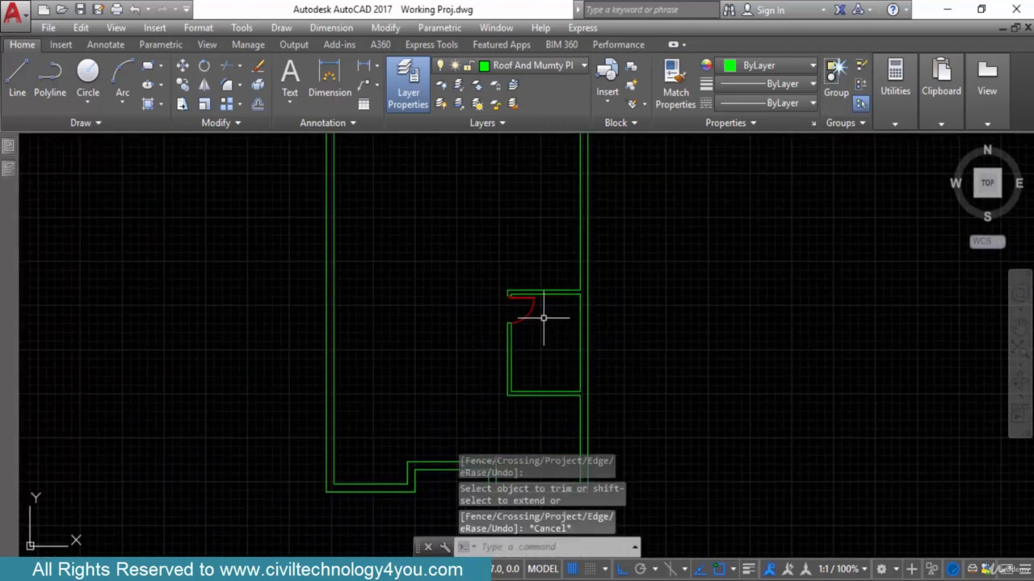
# Draw a 2700 by 1800 mm rectangle along the inner faces of the rear open area between the ground floor toilets
pyautogui.scroll(-5, 542, 323)
pyautogui.scroll(8, 220, 226)
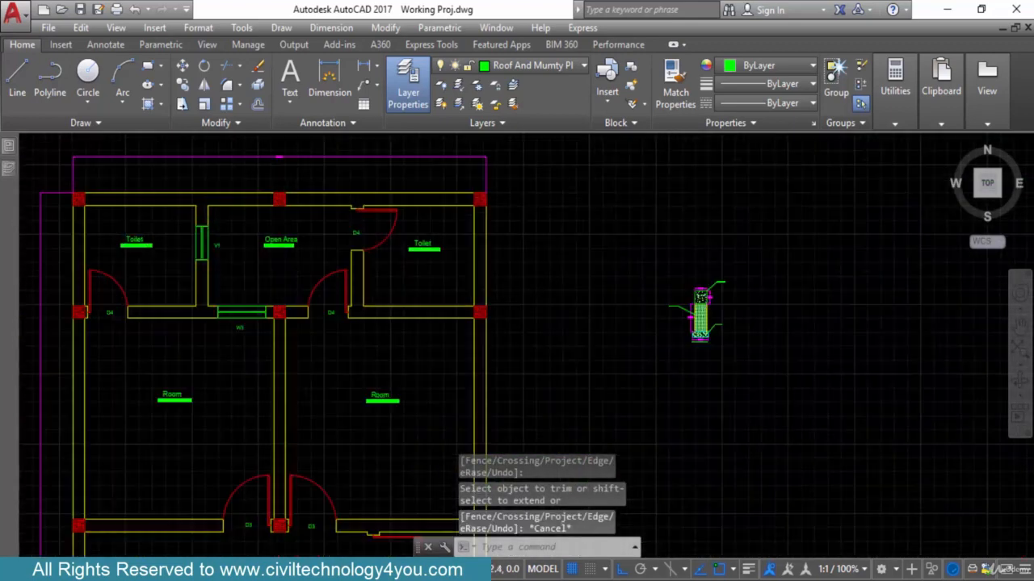
pyautogui.scroll(-2, 384, 327)
pyautogui.moveTo(384, 328); pyautogui.dragTo(302, 329, button='middle')
pyautogui.moveTo(721, 275); pyautogui.dragTo(424, 296, button='middle')
pyautogui.scroll(-5, 495, 290)
pyautogui.moveTo(644, 284); pyautogui.dragTo(667, 283, button='middle')
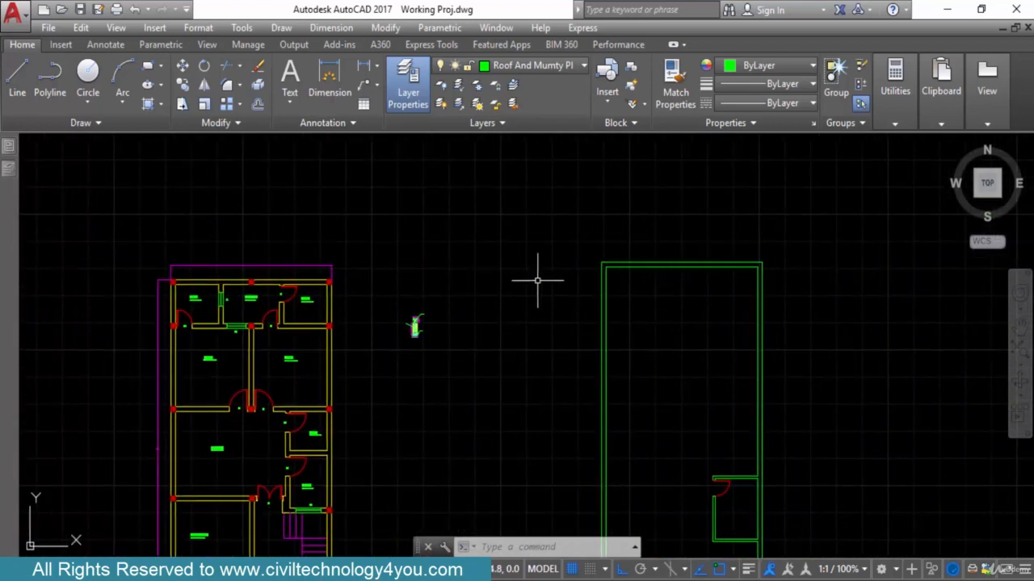
pyautogui.moveTo(252, 281); pyautogui.dragTo(270, 282, button='middle')
pyautogui.scroll(6, 232, 285)
pyautogui.press('Escape')
pyautogui.press('Escape')
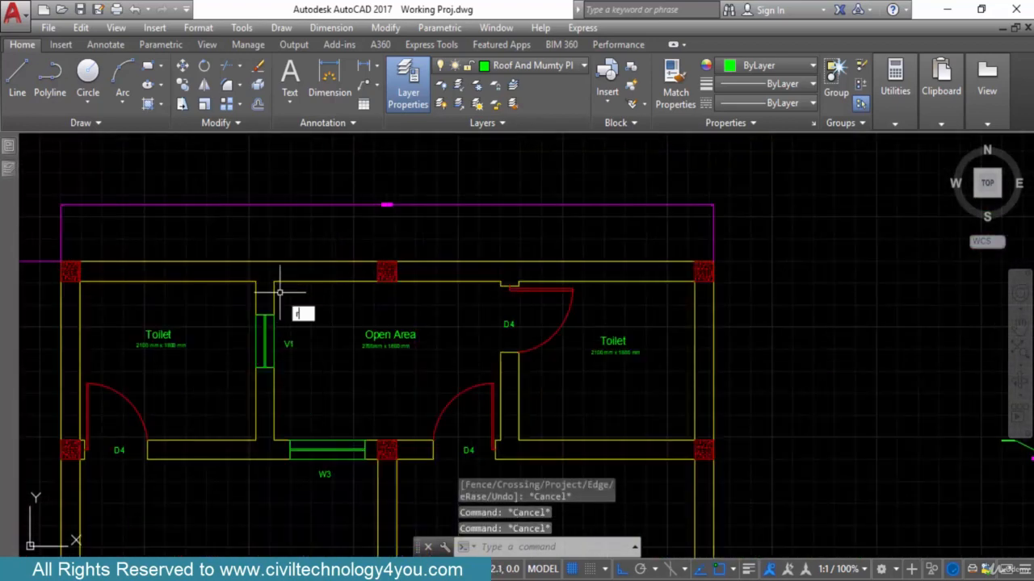
pyautogui.write('rec')
pyautogui.press('Return')
pyautogui.click(274, 282)
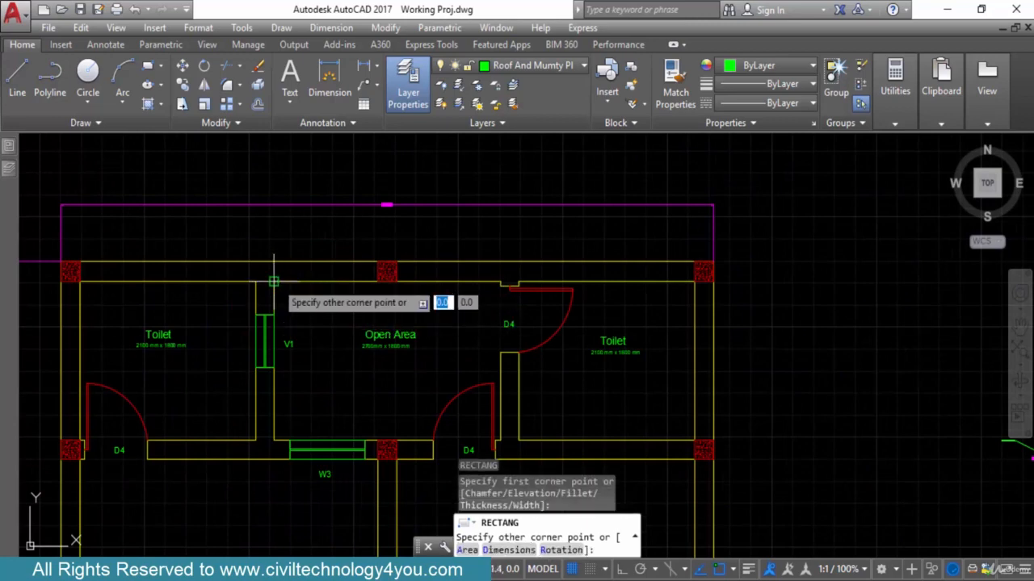
pyautogui.scroll(4, 488, 440)
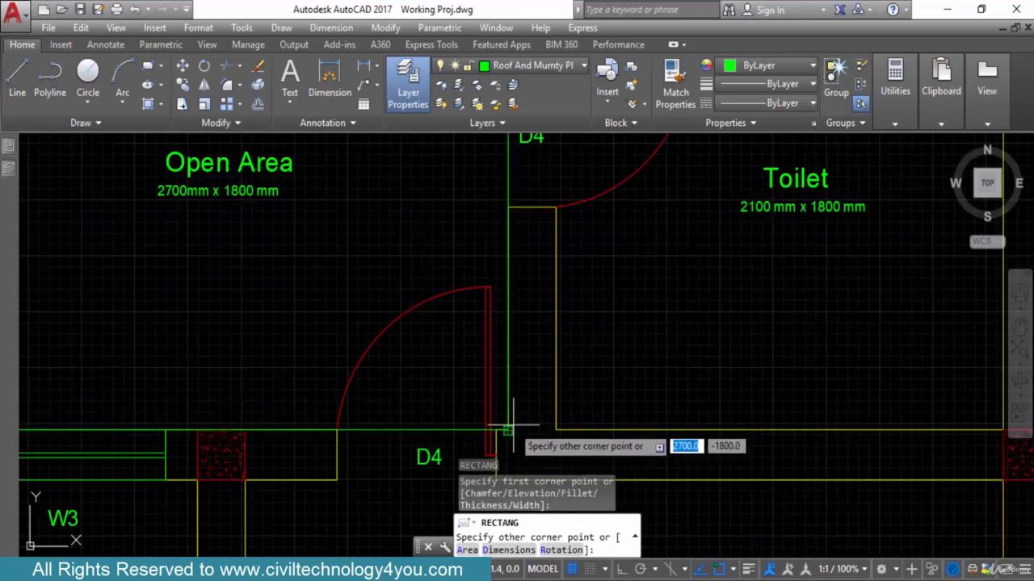
pyautogui.click(509, 430)
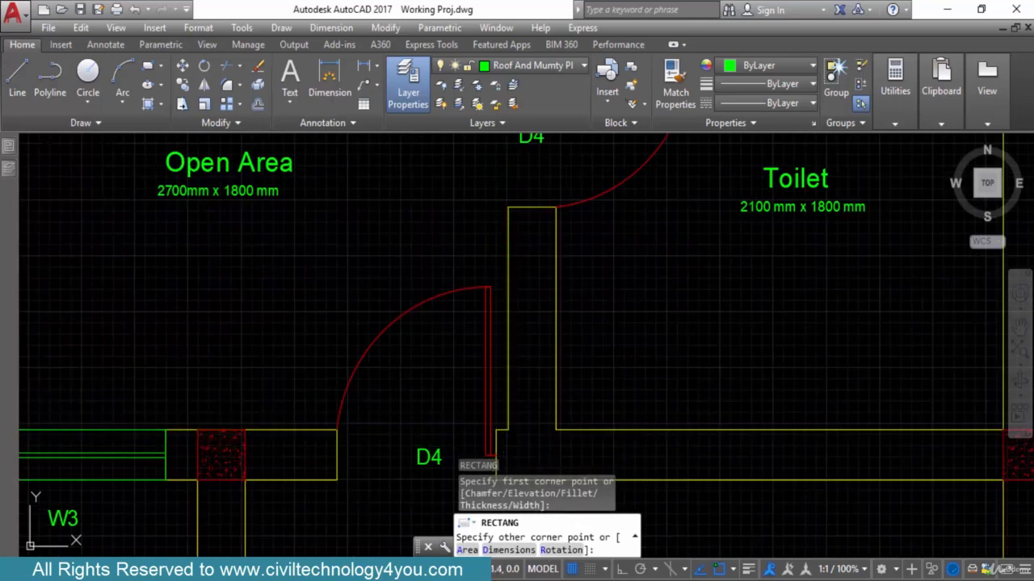
# Move the open area rectangle to the roof plan, matching the ground floor plan's upper-left outer corner to the roof outline's corresponding corner
pyautogui.scroll(-4, 511, 422)
pyautogui.scroll(-4, 483, 390)
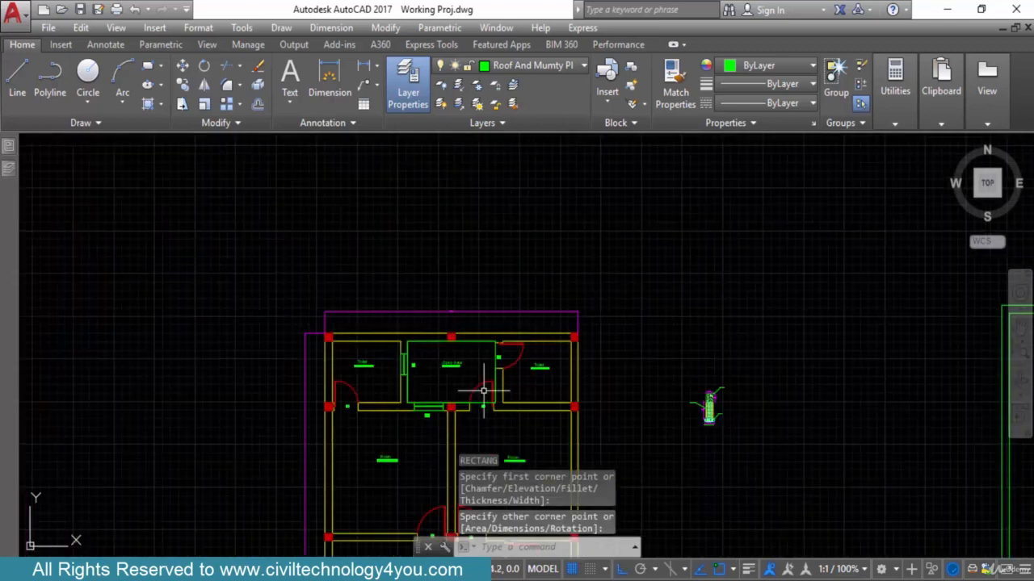
pyautogui.moveTo(510, 381); pyautogui.dragTo(374, 362, button='middle')
pyautogui.scroll(-2, 430, 358)
pyautogui.scroll(4, 354, 353)
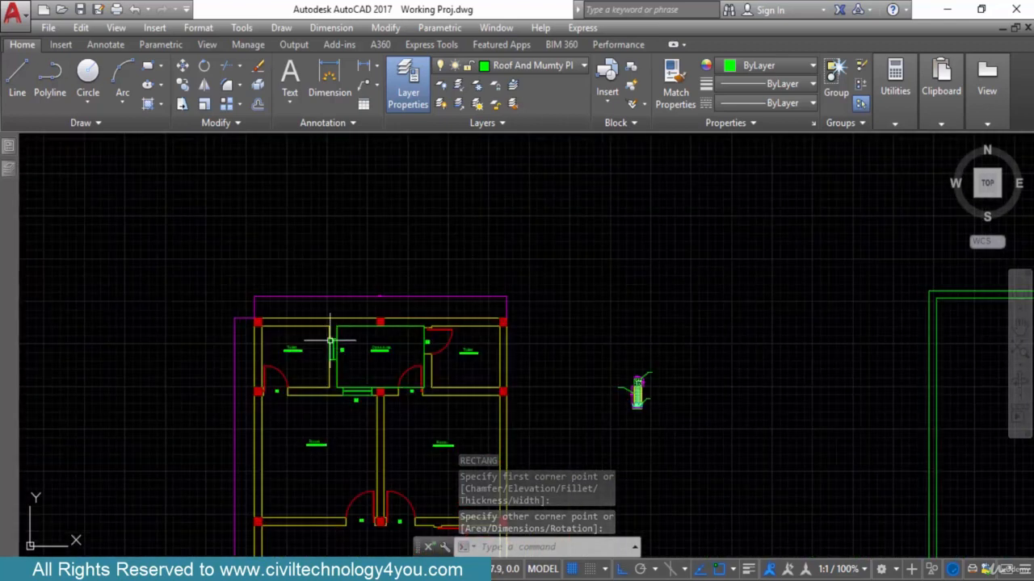
pyautogui.click(346, 324)
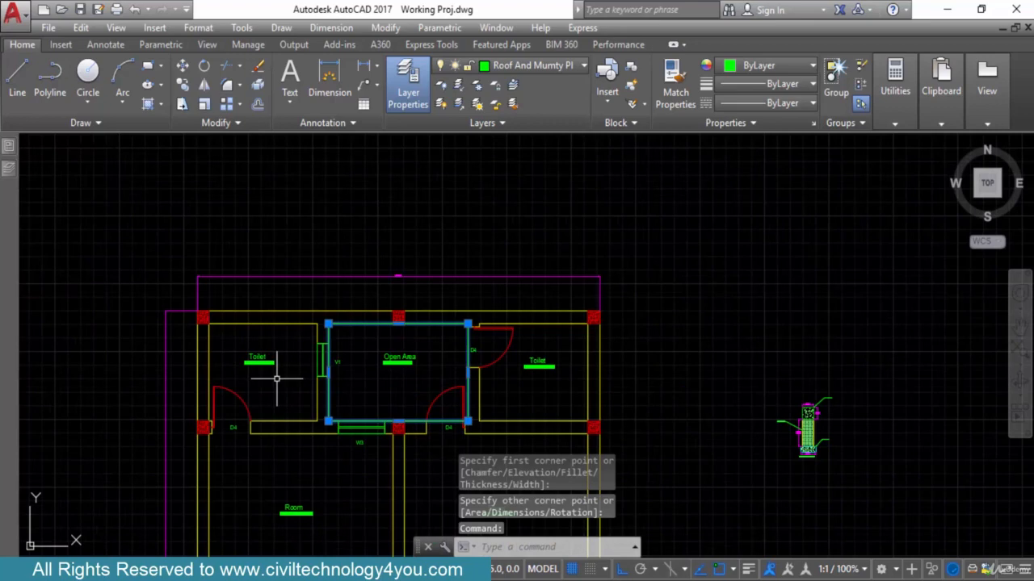
pyautogui.write('m')
pyautogui.press('Return')
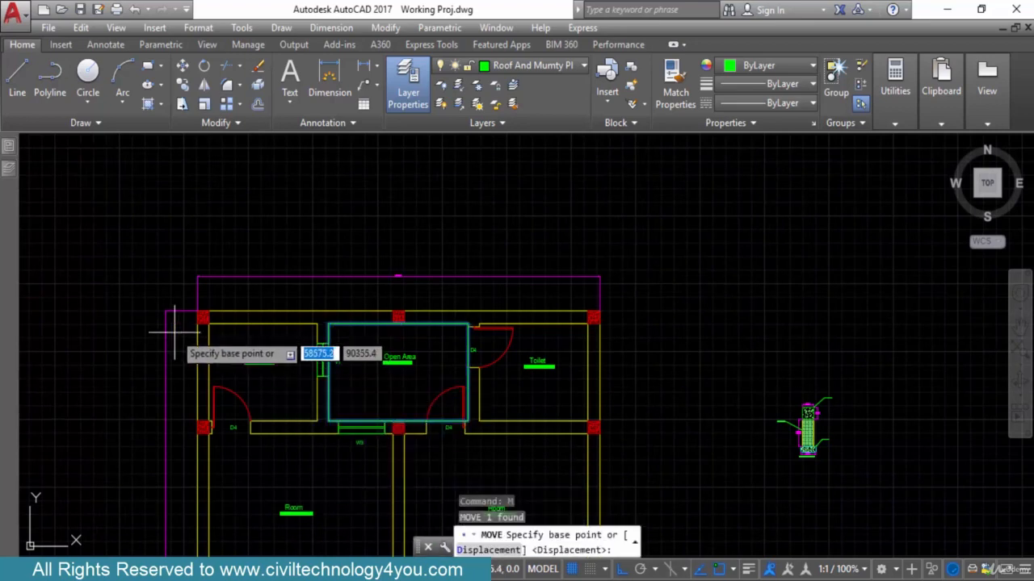
pyautogui.scroll(4, 266, 353)
pyautogui.click(232, 279)
pyautogui.scroll(-4, 246, 261)
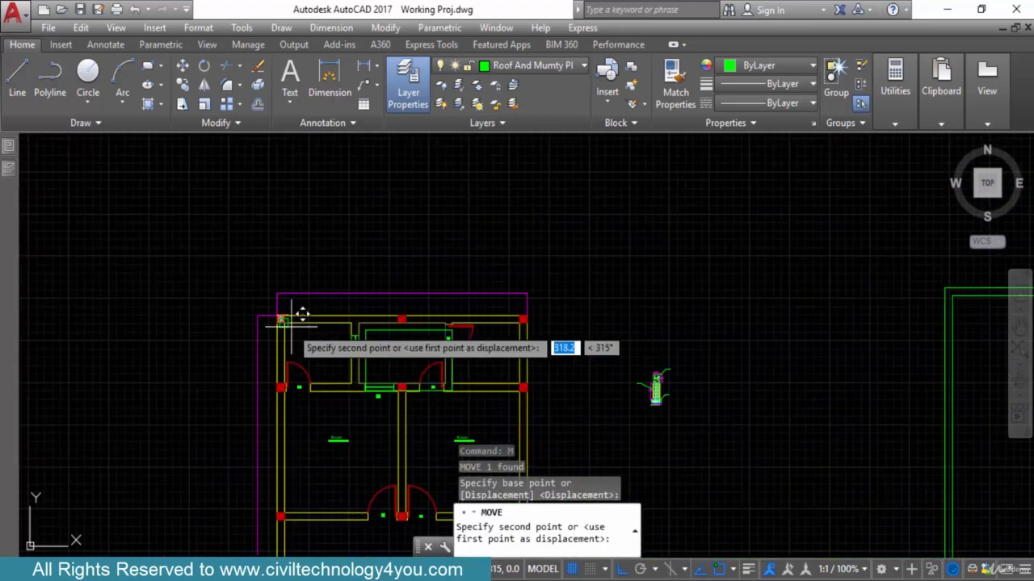
pyautogui.moveTo(623, 346); pyautogui.dragTo(357, 363, button='middle')
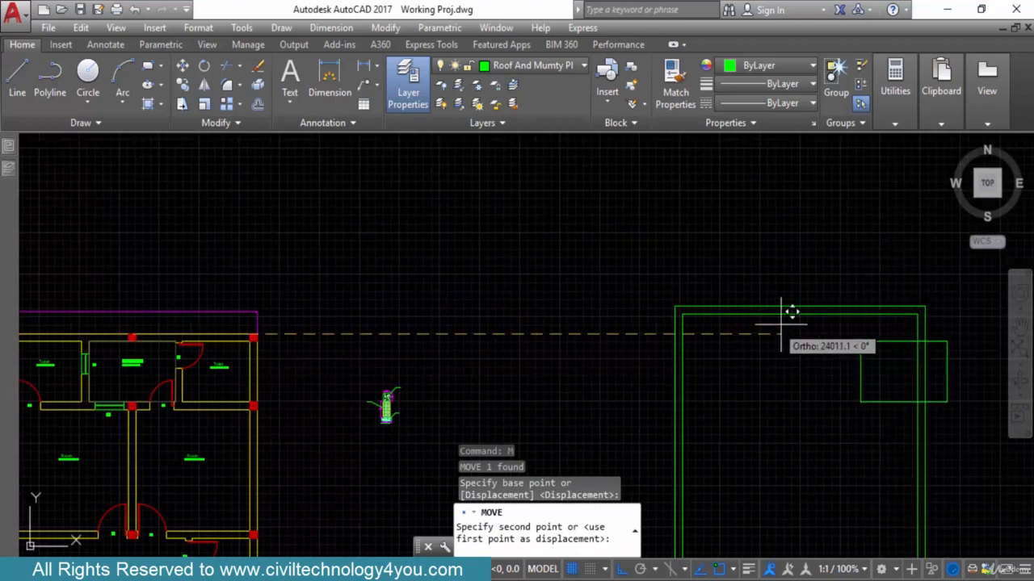
pyautogui.click(675, 299)
pyautogui.scroll(2, 817, 333)
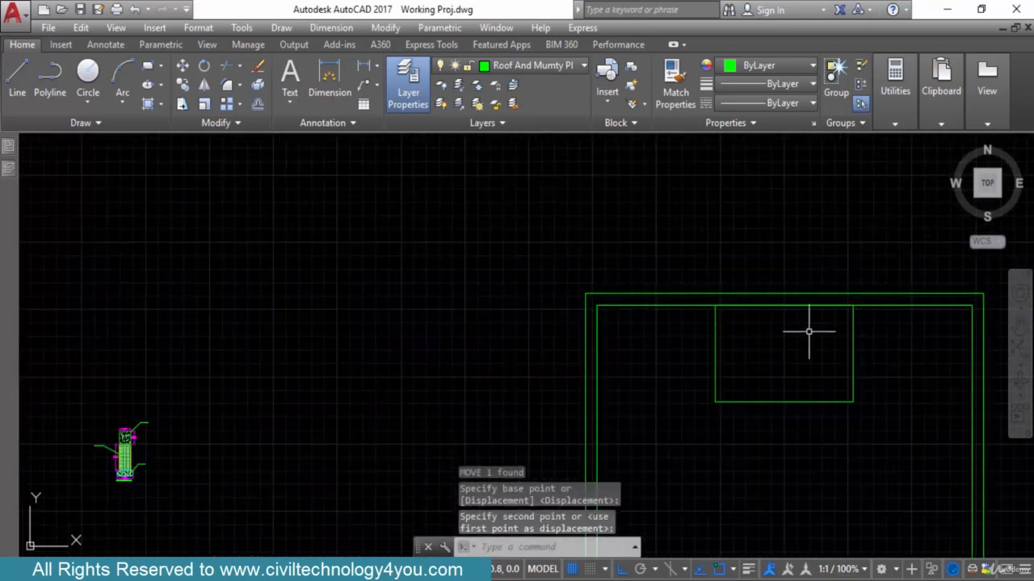
# Examine the roof plan's open area and mumty room next to the ground floor plan
pyautogui.scroll(-4, 809, 331)
pyautogui.scroll(4, 718, 377)
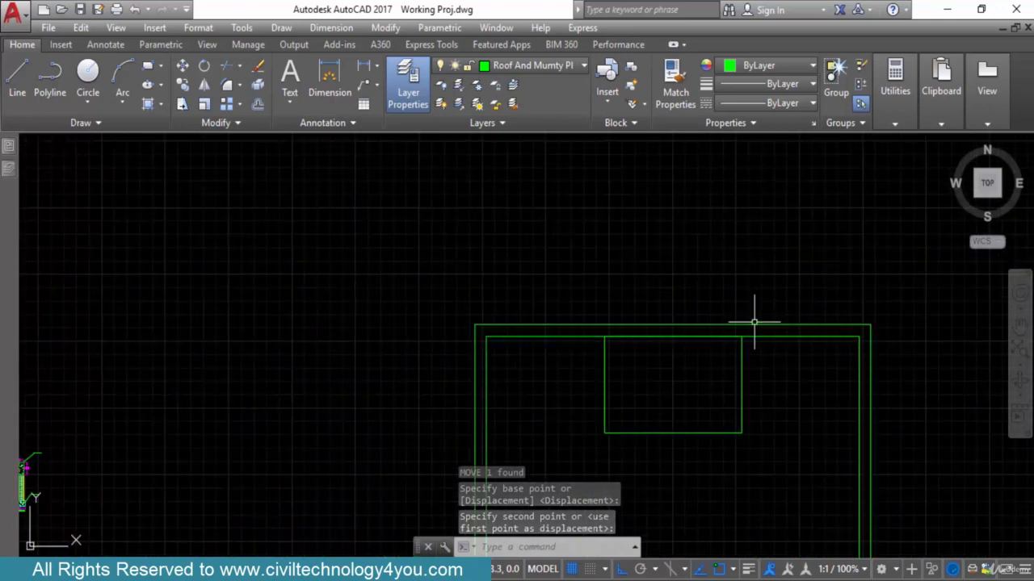
pyautogui.scroll(-2, 726, 369)
pyautogui.scroll(-2, 726, 369)
pyautogui.moveTo(720, 366); pyautogui.dragTo(638, 310, button='middle')
pyautogui.scroll(-2, 638, 310)
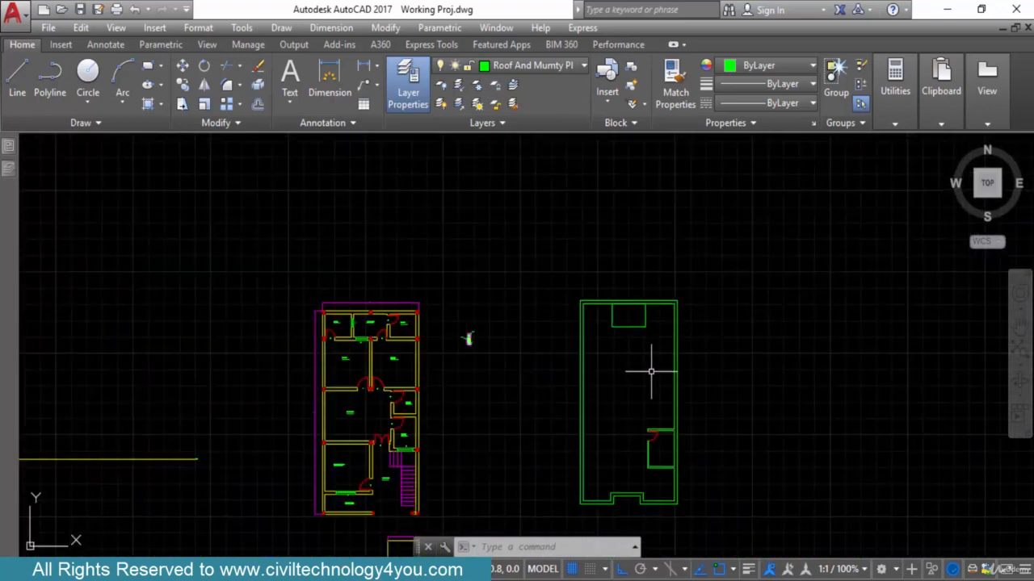
pyautogui.moveTo(651, 371); pyautogui.dragTo(639, 324, button='middle')
pyautogui.moveTo(641, 421); pyautogui.dragTo(640, 363, button='middle')
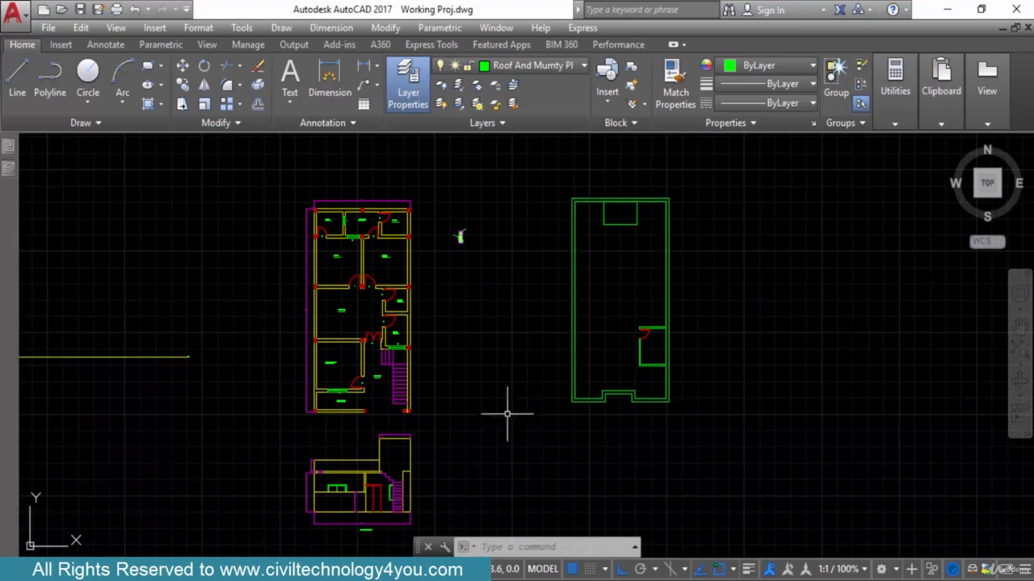
# Copy the Carporch label to a spot below the ground floor plan and another below the roof plan, with Ortho off
pyautogui.scroll(5, 471, 418)
pyautogui.scroll(-3, 300, 417)
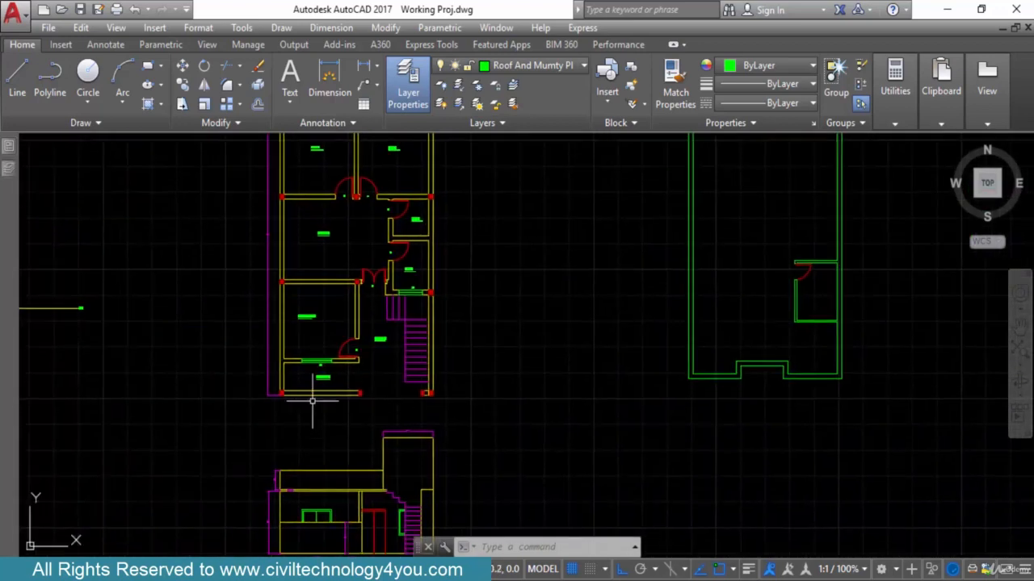
pyautogui.scroll(4, 312, 401)
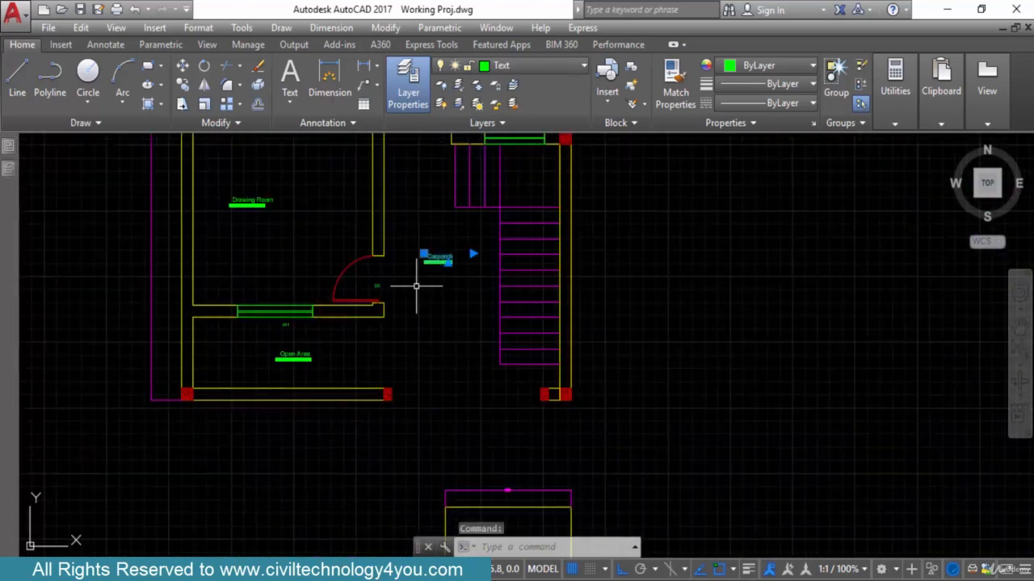
pyautogui.write('co')
pyautogui.press('Return')
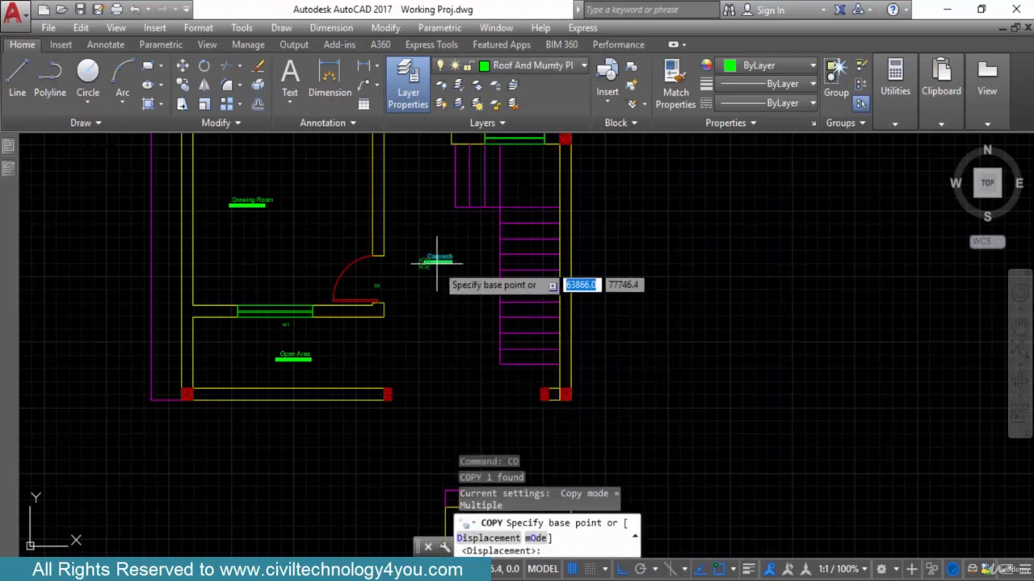
pyautogui.click(436, 262)
pyautogui.moveTo(387, 395); pyautogui.dragTo(392, 384, button='middle')
pyautogui.moveTo(347, 425); pyautogui.dragTo(368, 373, button='middle')
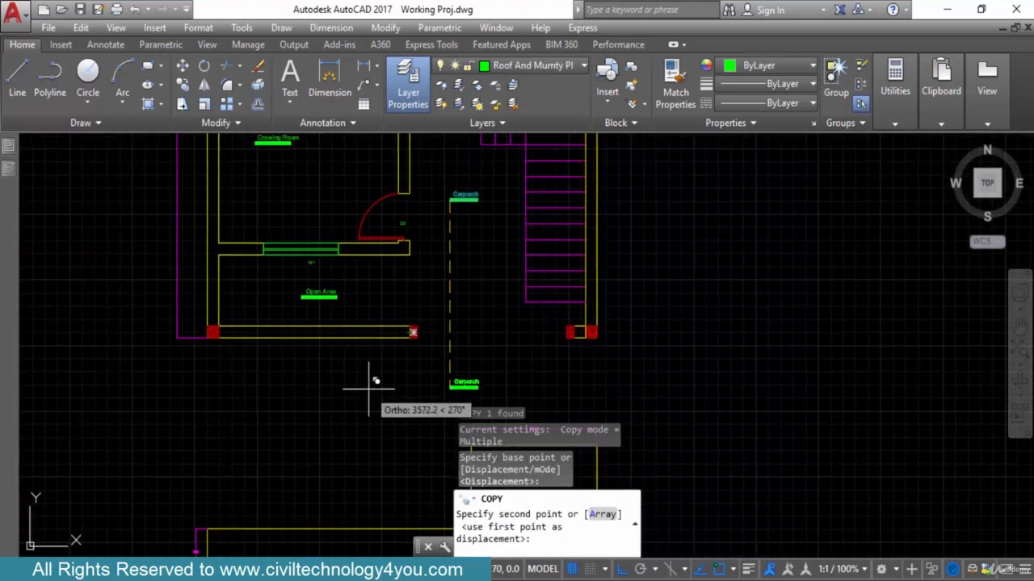
pyautogui.press('F8')
pyautogui.scroll(-4, 346, 374)
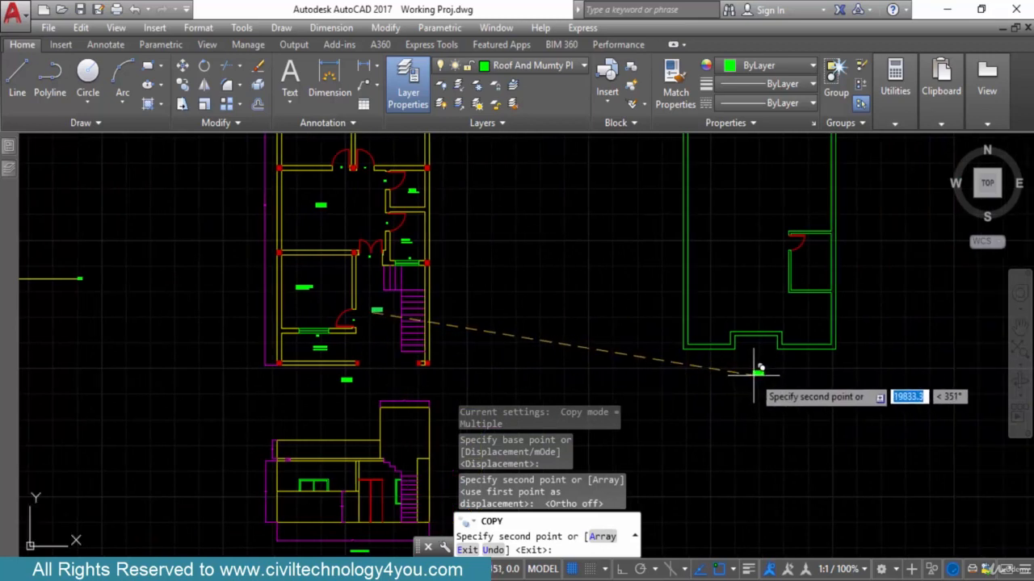
pyautogui.click(753, 374)
pyautogui.scroll(2, 803, 396)
pyautogui.scroll(-2, 774, 400)
pyautogui.scroll(2, 758, 378)
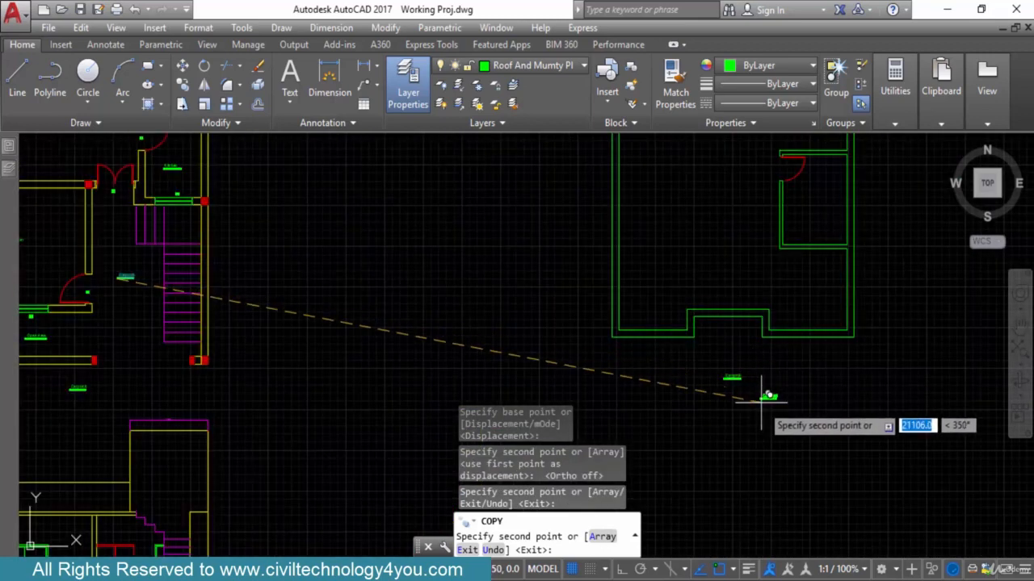
pyautogui.scroll(-2, 822, 386)
pyautogui.moveTo(823, 386); pyautogui.dragTo(910, 364, button='middle')
pyautogui.press('Escape')
# Replace the text of the copied label below the ground floor plan with "Ground Floor"
pyautogui.scroll(4, 383, 361)
pyautogui.click(533, 372)
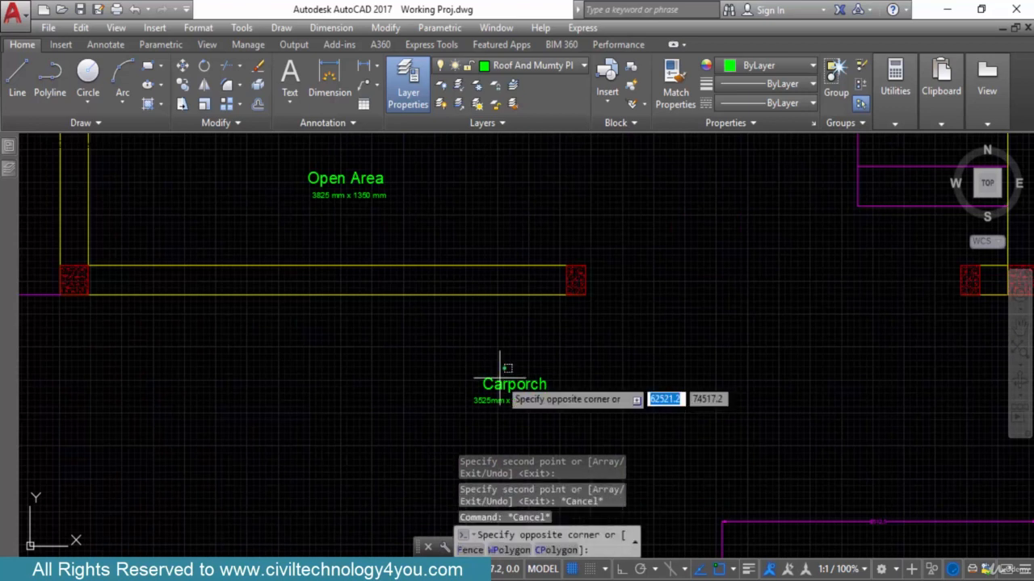
pyautogui.click(497, 384)
pyautogui.doubleClick(514, 386)
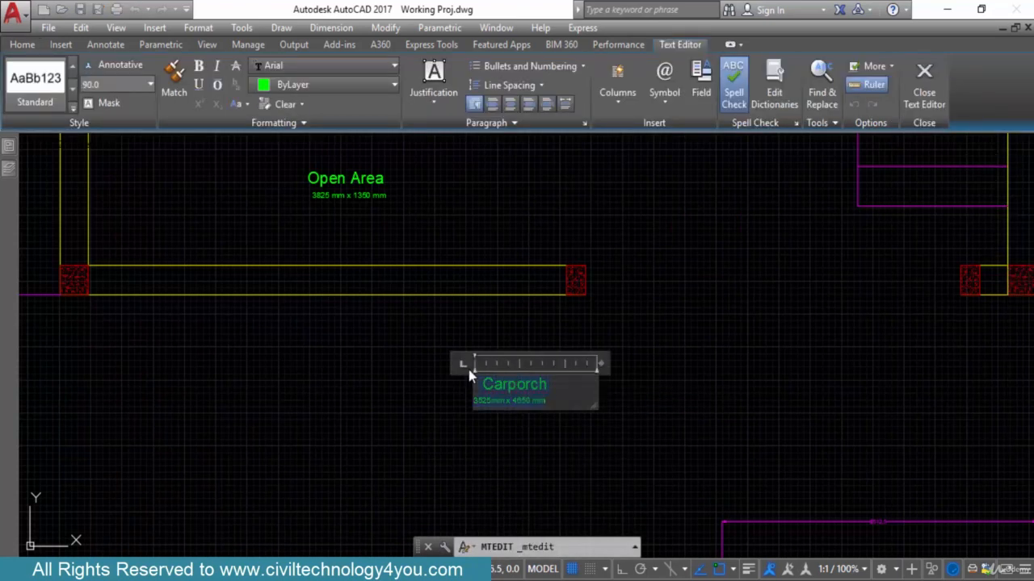
pyautogui.write('Ground Fl')
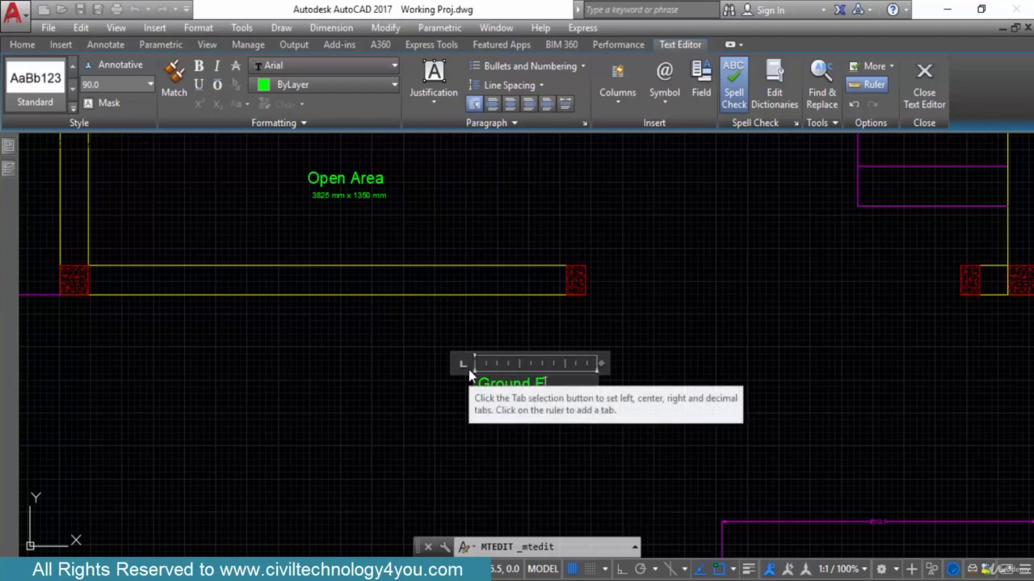
pyautogui.write('oor')
pyautogui.click(621, 402)
# Replace the text of the copied label below the roof plan with "Roof Plan"
pyautogui.scroll(-2, 621, 401)
pyautogui.moveTo(621, 400); pyautogui.dragTo(382, 379, button='middle')
pyautogui.moveTo(877, 369); pyautogui.dragTo(424, 374, button='middle')
pyautogui.scroll(-1, 582, 369)
pyautogui.scroll(4, 763, 367)
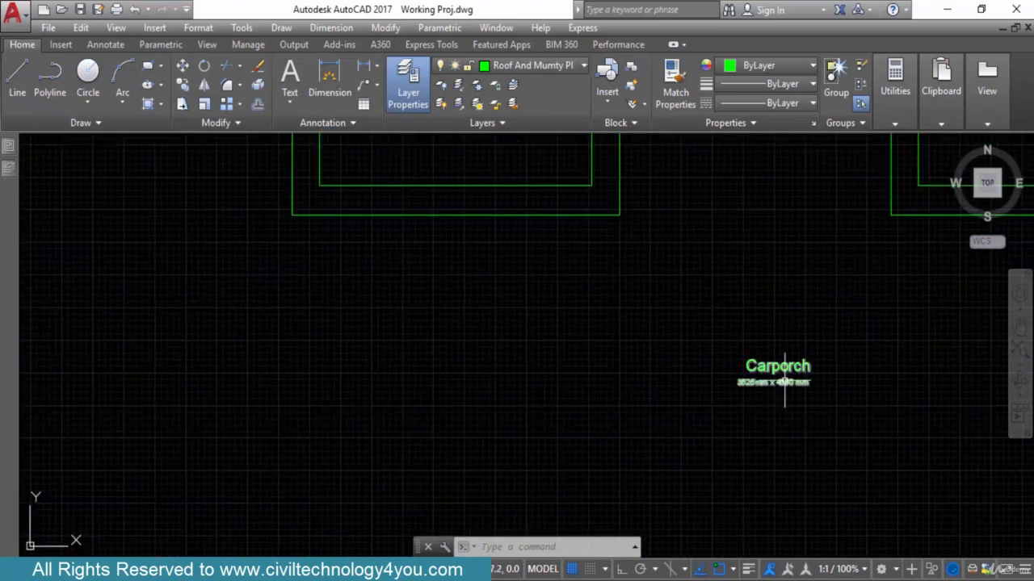
pyautogui.doubleClick(798, 383)
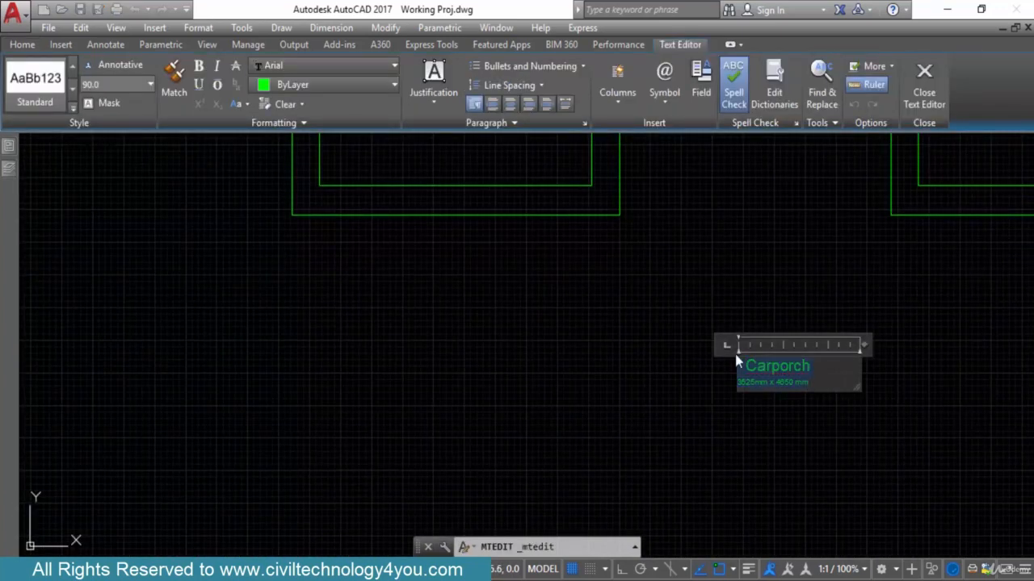
pyautogui.press('Delete')
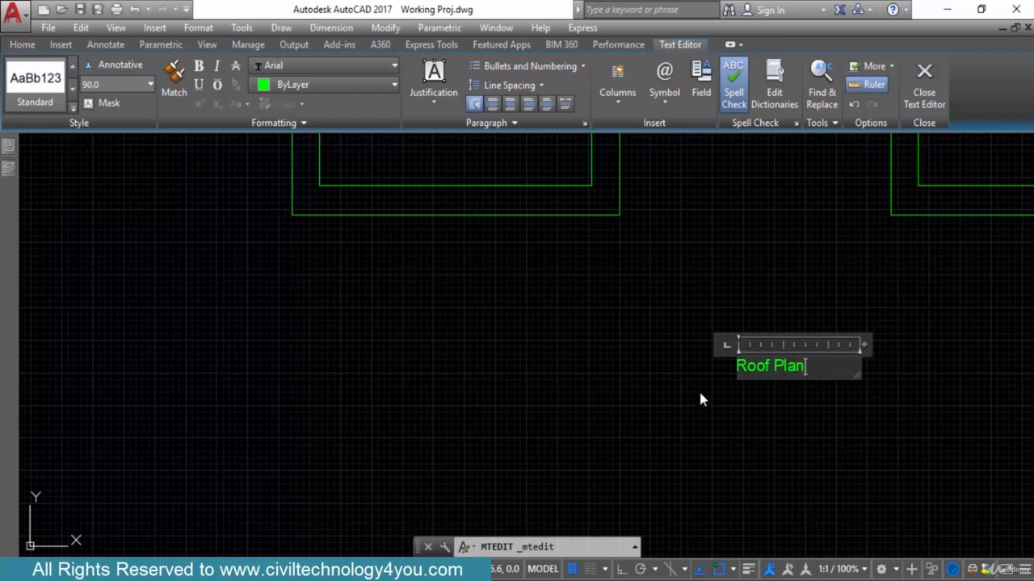
pyautogui.click(701, 400)
# Move the "Roof Plan" label up to just below the recess in the roof plan's front wall
pyautogui.scroll(-1, 697, 392)
pyautogui.scroll(-2, 733, 389)
pyautogui.click(729, 362)
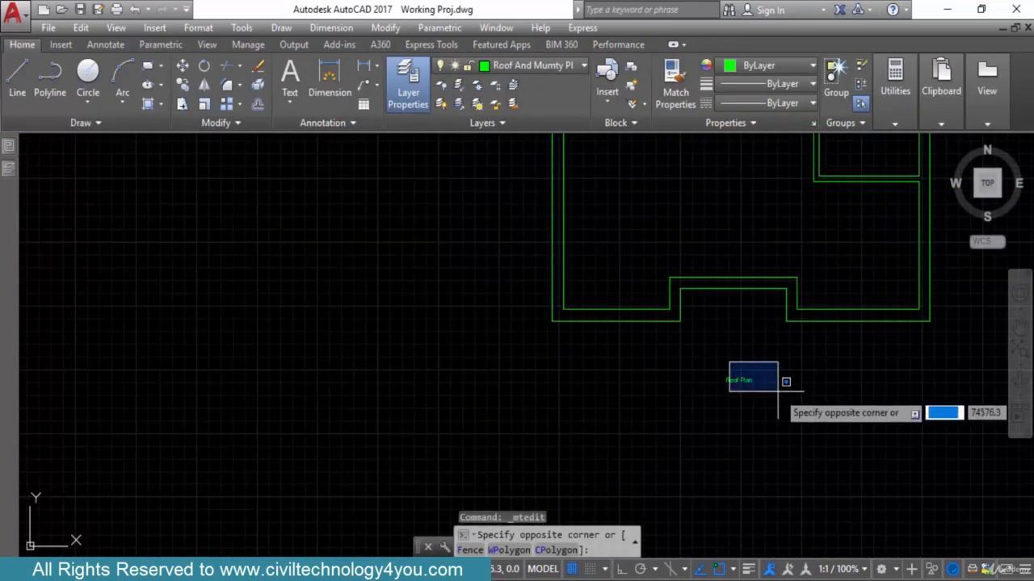
pyautogui.click(778, 392)
pyautogui.click(691, 352)
pyautogui.click(809, 417)
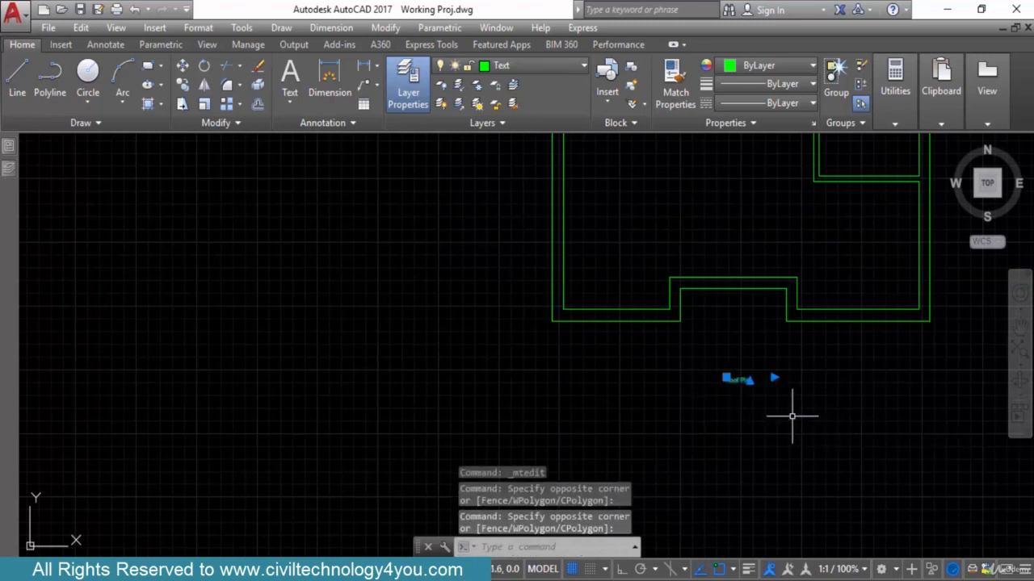
pyautogui.write('m')
pyautogui.press('Return')
pyautogui.click(730, 388)
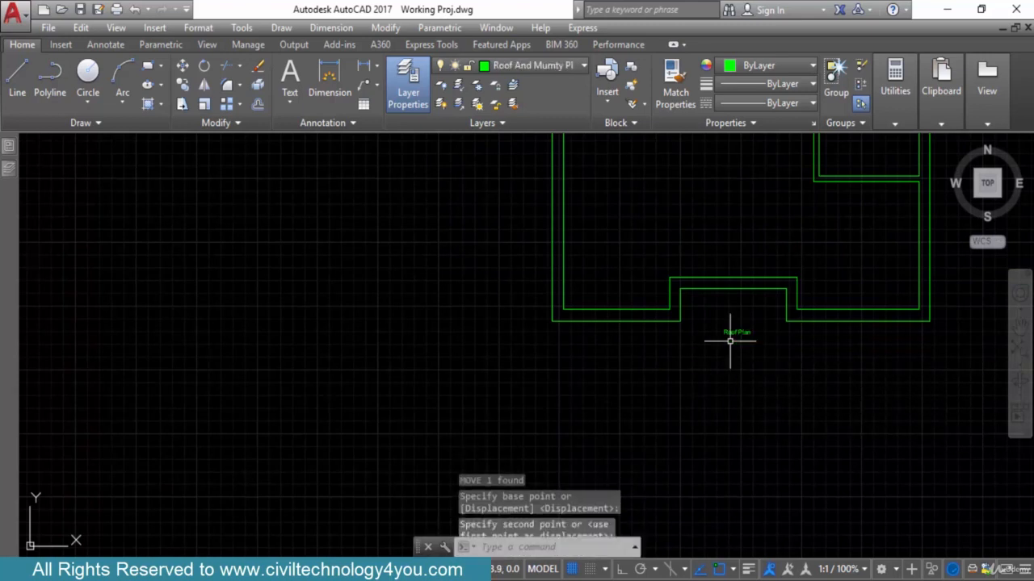
pyautogui.scroll(-3, 729, 340)
pyautogui.press('Escape')
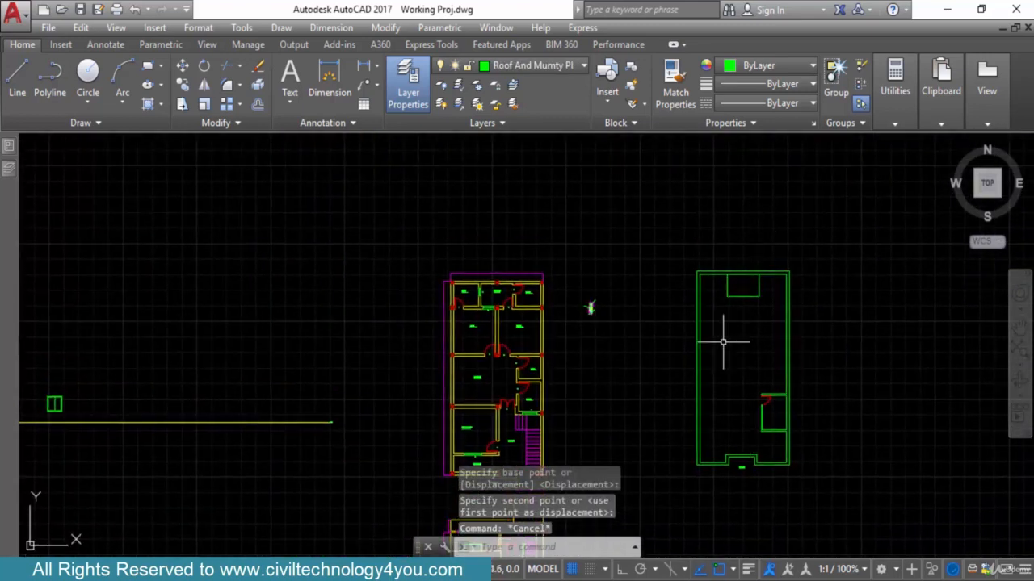
# Examine the labelled roof plan alongside the ground floor plan and the section drawing beneath it
pyautogui.scroll(4, 740, 293)
pyautogui.scroll(-4, 800, 312)
pyautogui.moveTo(799, 333); pyautogui.dragTo(787, 298, button='middle')
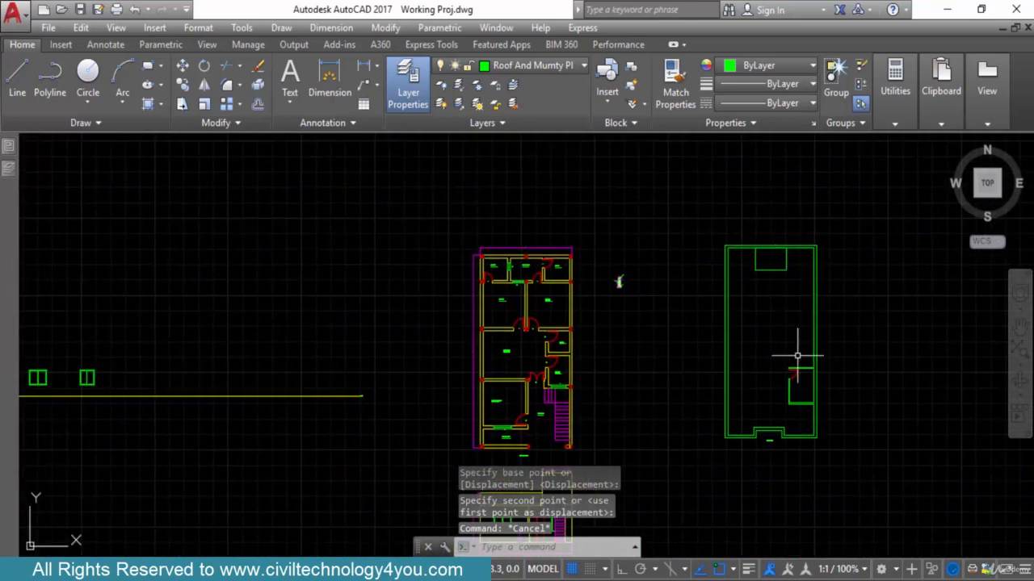
pyautogui.moveTo(808, 386); pyautogui.dragTo(786, 336, button='middle')
pyautogui.scroll(4, 823, 330)
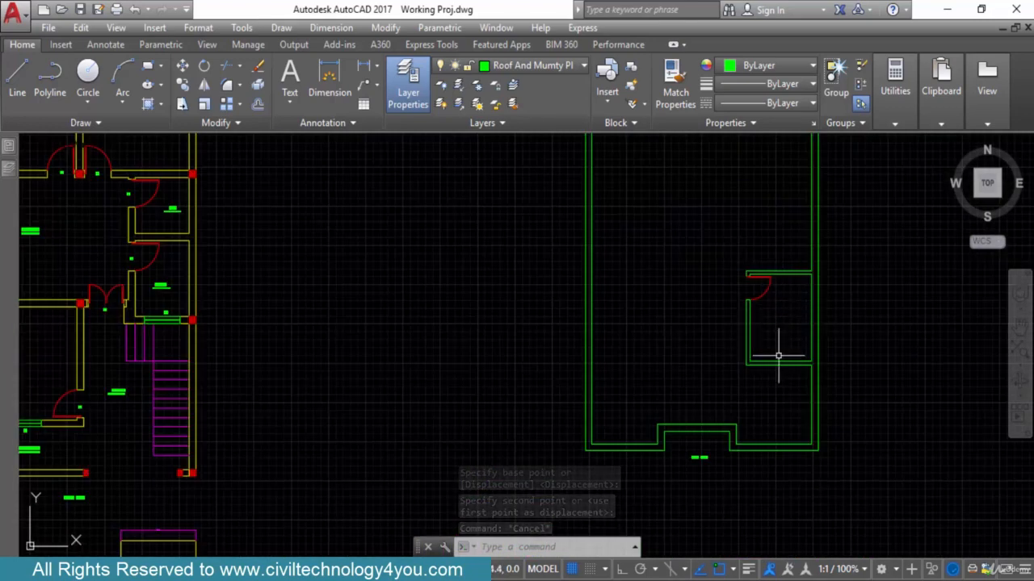
pyautogui.scroll(-2, 826, 335)
pyautogui.moveTo(446, 429)
pyautogui.mouseDown(button='middle')
pyautogui.moveTo(505, 410)
pyautogui.moveTo(571, 350)
pyautogui.mouseUp(button='middle')
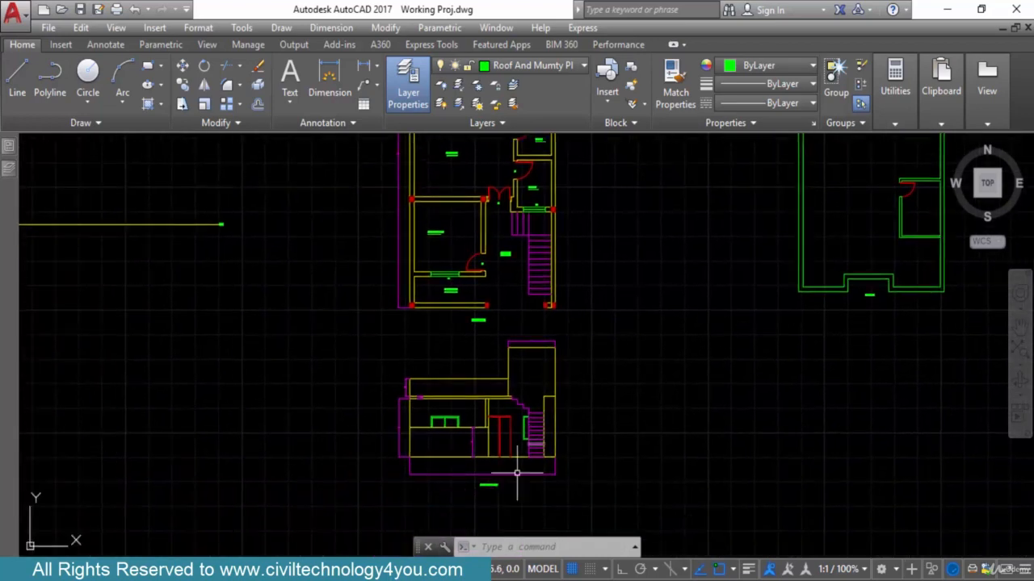
# Examine the roof plan and compare the ground floor plan's staircase area with the front elevation beneath it
pyautogui.moveTo(888, 323); pyautogui.dragTo(837, 449, button='middle')
pyautogui.moveTo(836, 411); pyautogui.dragTo(837, 471, button='middle')
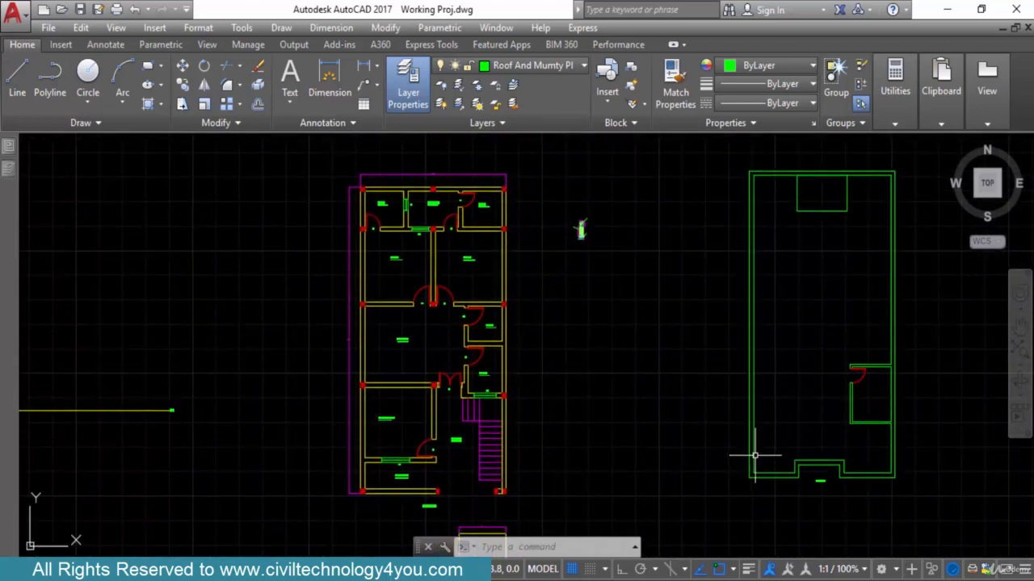
pyautogui.moveTo(552, 476); pyautogui.dragTo(721, 392, button='middle')
pyautogui.moveTo(675, 432)
pyautogui.mouseDown(button='middle')
pyautogui.moveTo(687, 377)
pyautogui.moveTo(736, 362)
pyautogui.mouseUp(button='middle')
pyautogui.scroll(4, 718, 390)
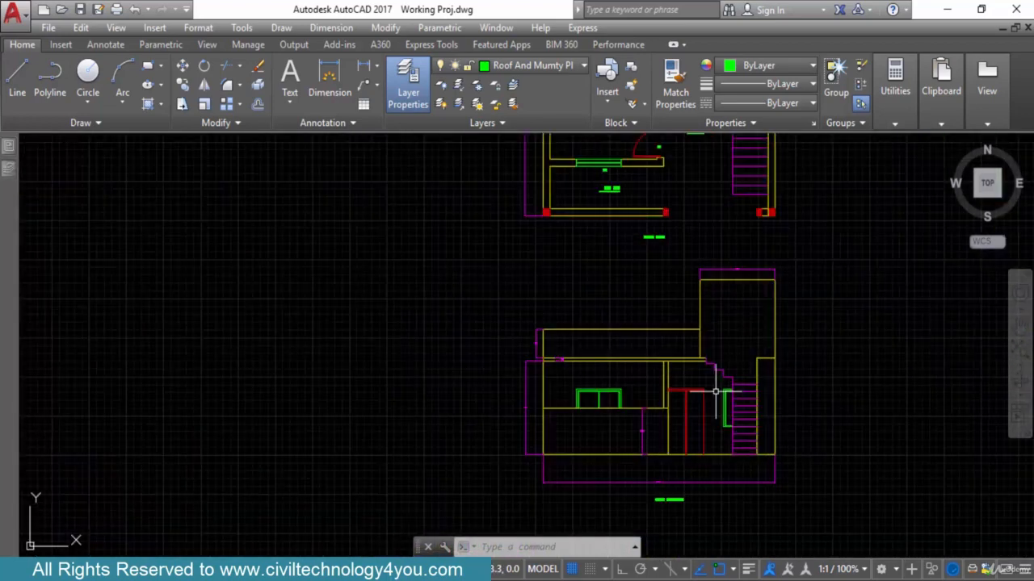
pyautogui.moveTo(741, 424); pyautogui.dragTo(738, 423, button='middle')
pyautogui.scroll(2, 674, 357)
pyautogui.scroll(-6, 685, 235)
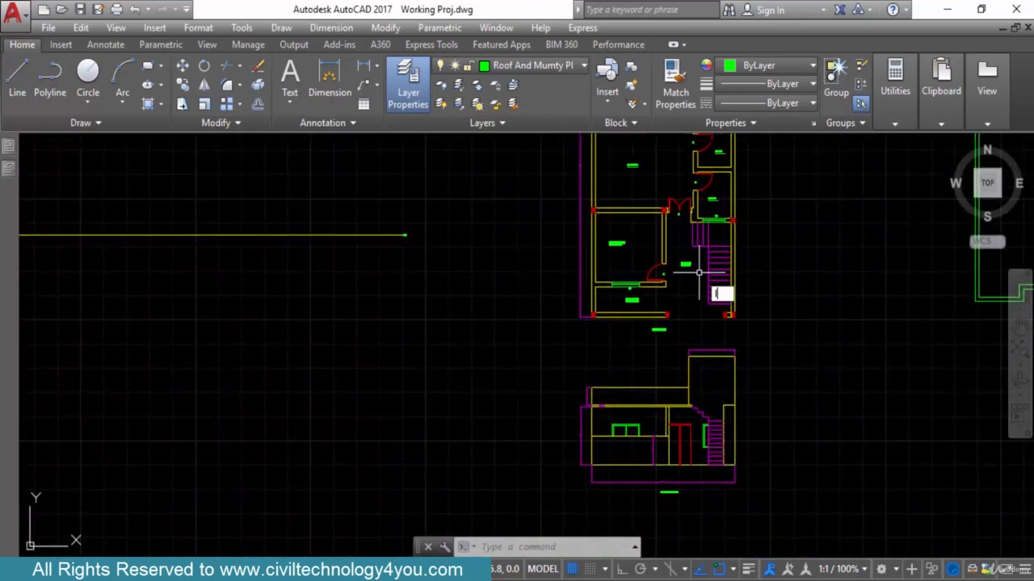
# Draw a vertical line from the kitchen wall corner beside the stairs down to the front elevation's ground line, with Ortho on
pyautogui.press('Return')
pyautogui.scroll(6, 702, 258)
pyautogui.scroll(-4, 684, 284)
pyautogui.moveTo(687, 246); pyautogui.dragTo(692, 288, button='middle')
pyautogui.scroll(4, 699, 281)
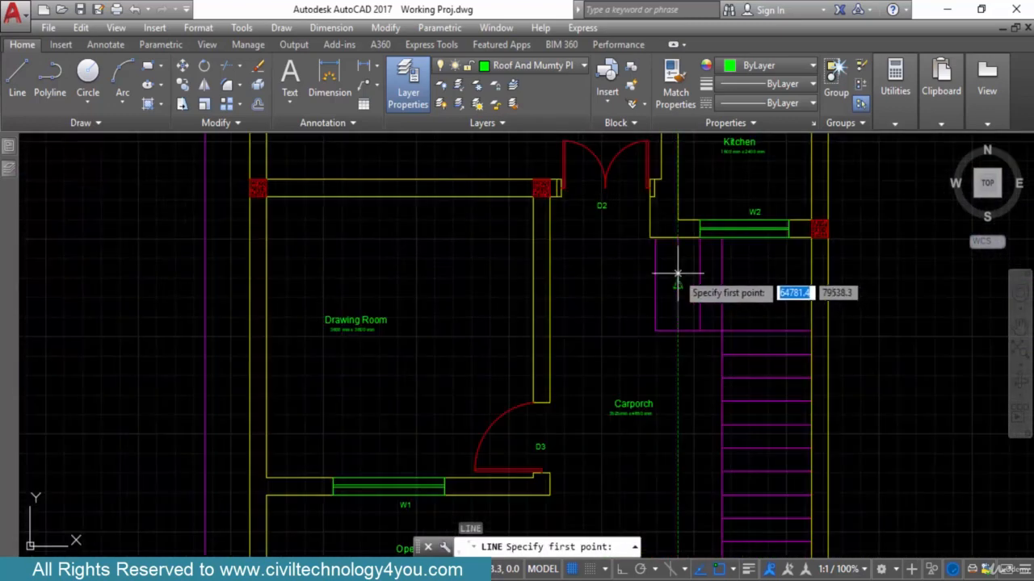
pyautogui.click(649, 236)
pyautogui.scroll(-5, 662, 367)
pyautogui.scroll(6, 678, 436)
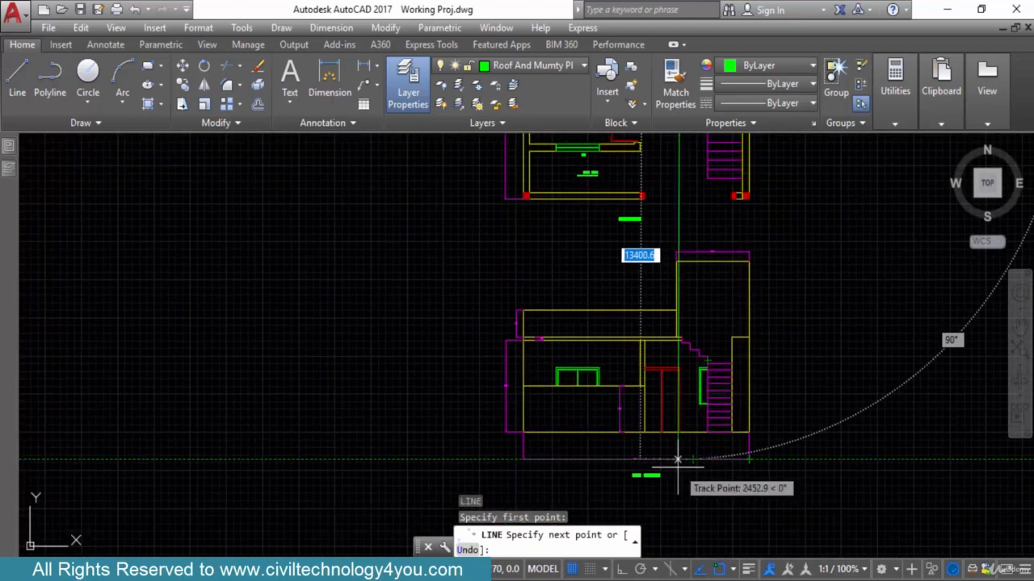
pyautogui.press('F8')
pyautogui.scroll(4, 683, 449)
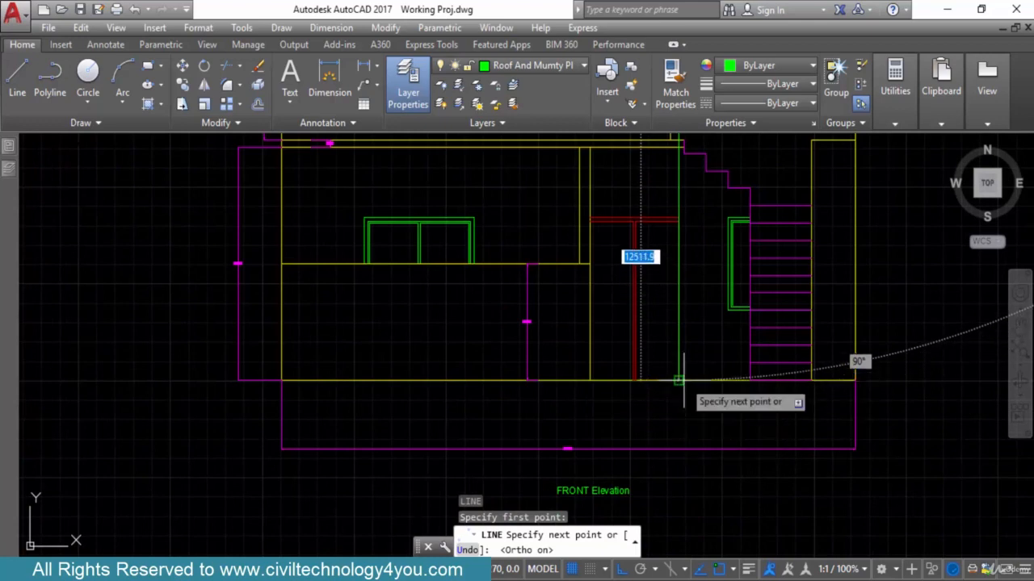
pyautogui.press('Escape')
pyautogui.scroll(-2, 683, 392)
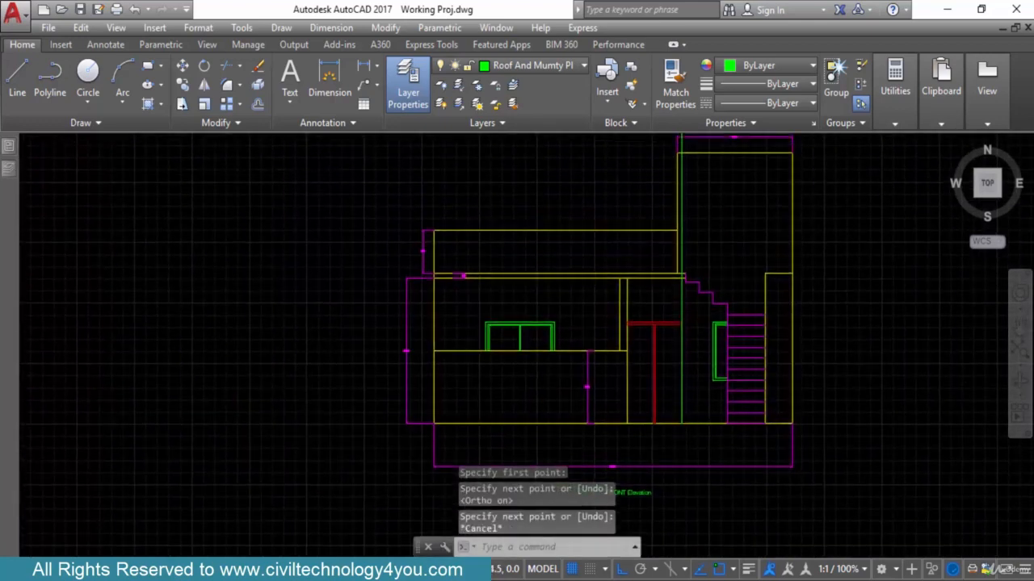
# Trim the part of the vertical projection line that crosses the roof slab in the front elevation
pyautogui.scroll(6, 685, 277)
pyautogui.press('Escape')
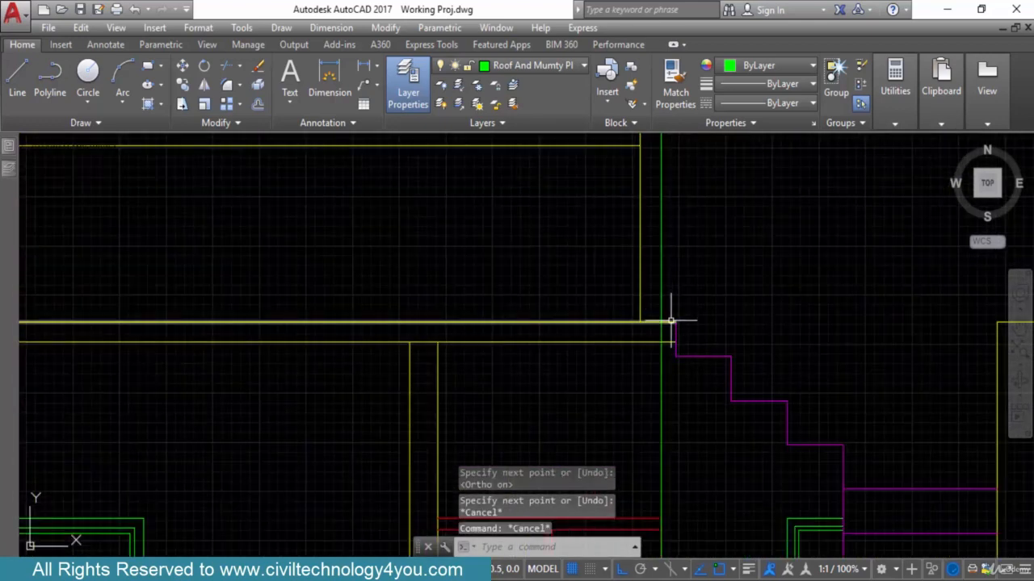
pyautogui.write('tr')
pyautogui.press('Return')
pyautogui.press('Return')
pyautogui.scroll(4, 664, 329)
pyautogui.click(665, 332)
pyautogui.click(648, 334)
pyautogui.press('Escape')
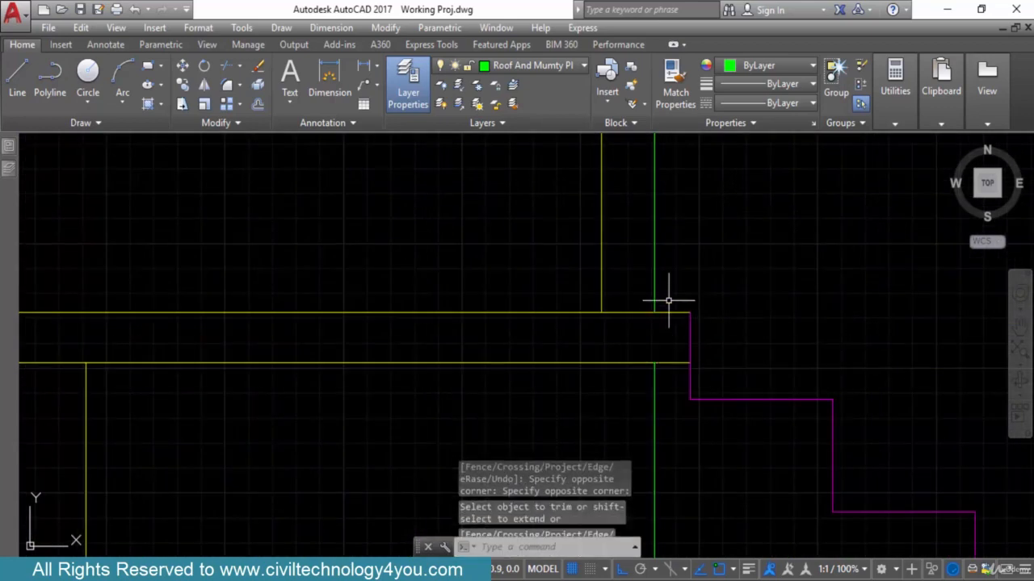
# Erase the leftover piece of the projection line above the roof slab
pyautogui.click(669, 300)
pyautogui.click(635, 286)
pyautogui.write('e')
pyautogui.press('Return')
pyautogui.scroll(-4, 654, 298)
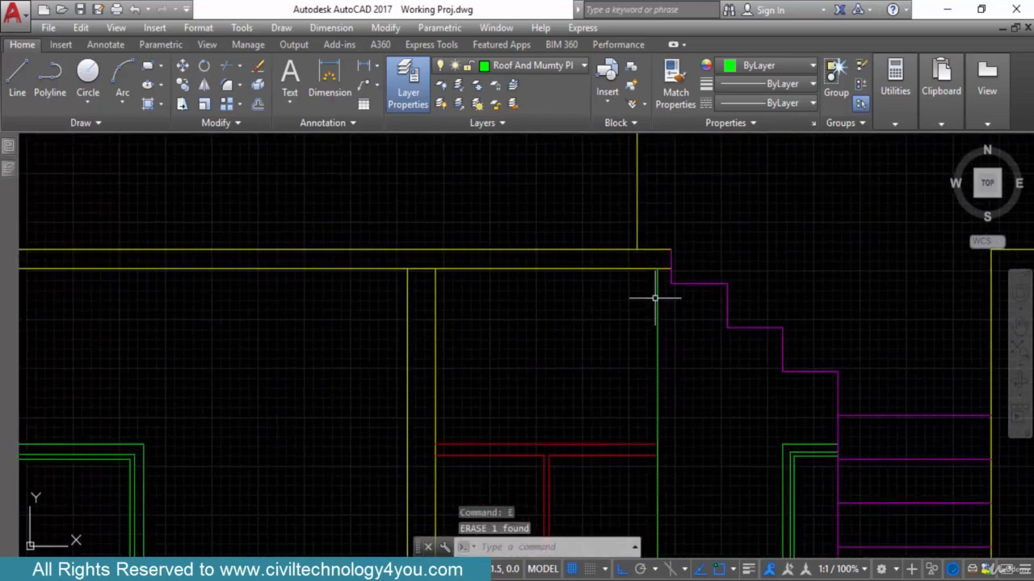
# Match the properties of the remaining vertical line beside the door to those of the roof slab line
pyautogui.scroll(-3, 655, 297)
pyautogui.press('Escape')
pyautogui.press('Escape')
pyautogui.write('m')
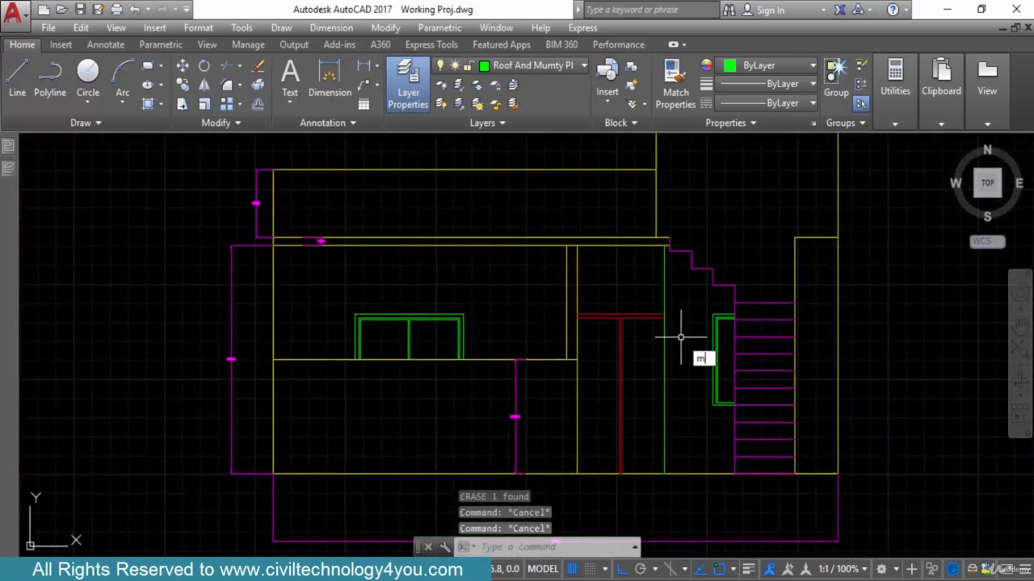
pyautogui.write('a')
pyautogui.press('Return')
pyautogui.click(627, 240)
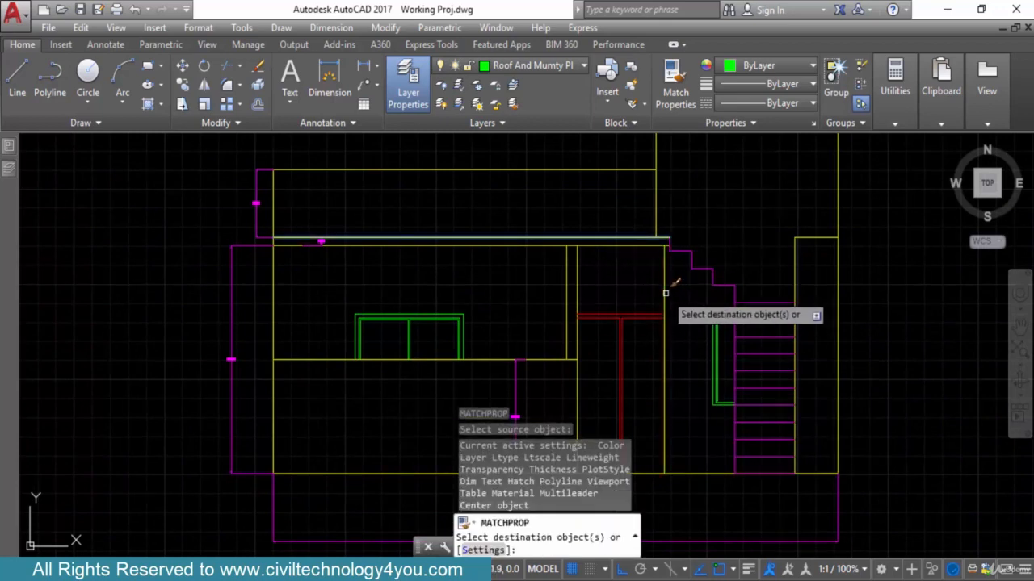
pyautogui.press('Escape')
pyautogui.scroll(-2, 696, 371)
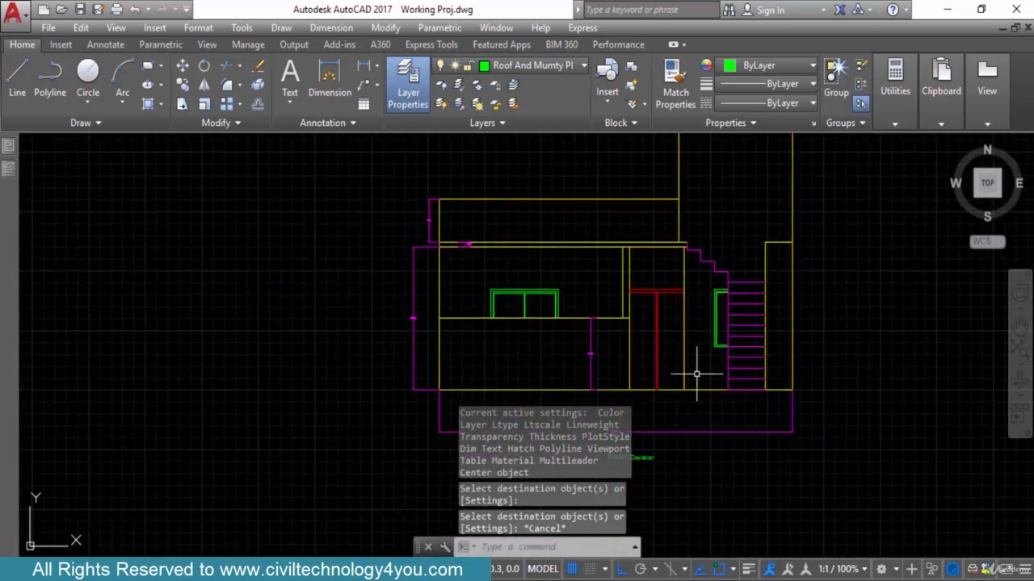
# Draw a diagonal line joining two neighbouring inner corners of the steps in the front elevation's upper stair flight
pyautogui.scroll(-3, 727, 348)
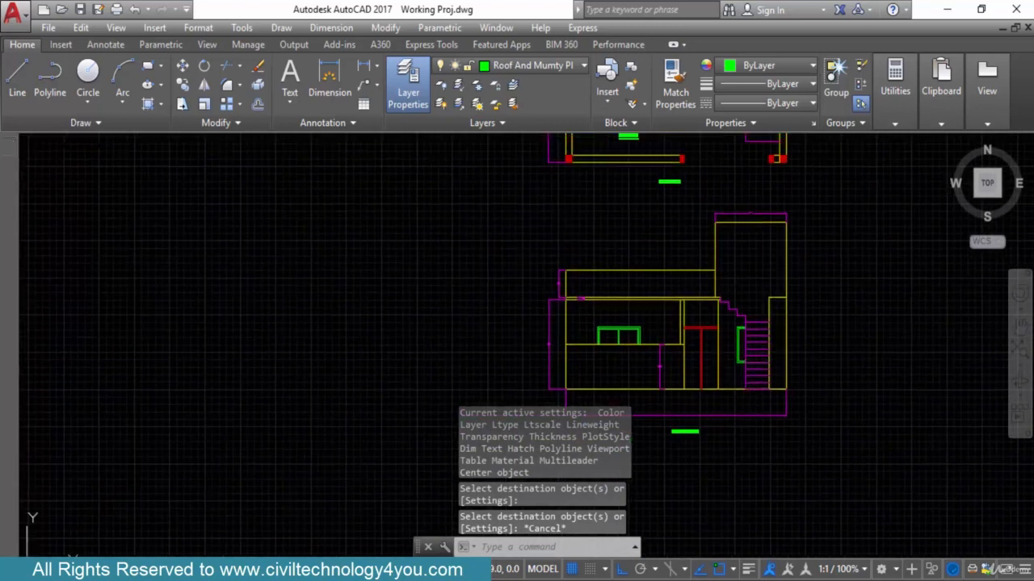
pyautogui.scroll(-3, 601, 376)
pyautogui.scroll(2, 602, 376)
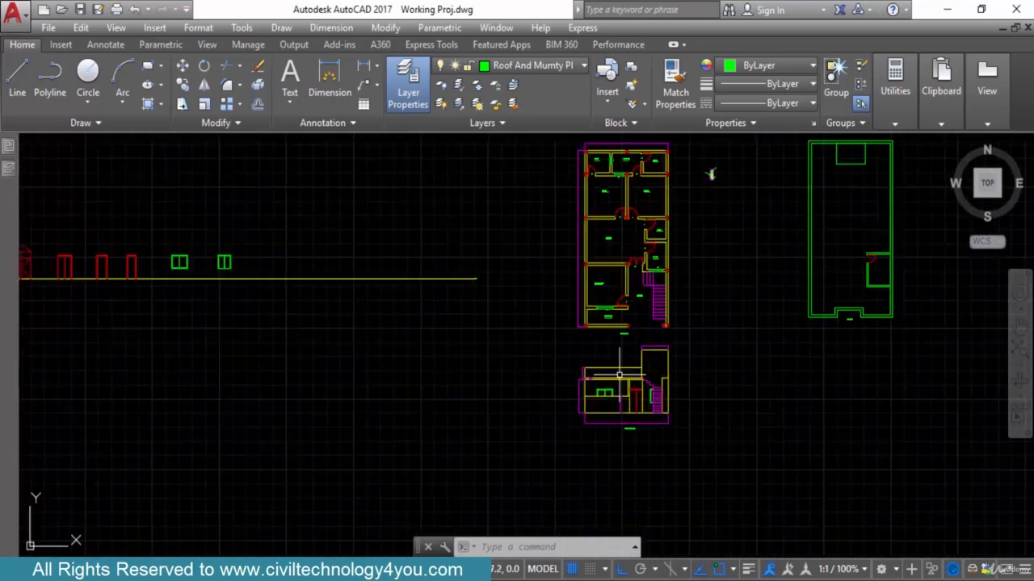
pyautogui.scroll(-2, 626, 375)
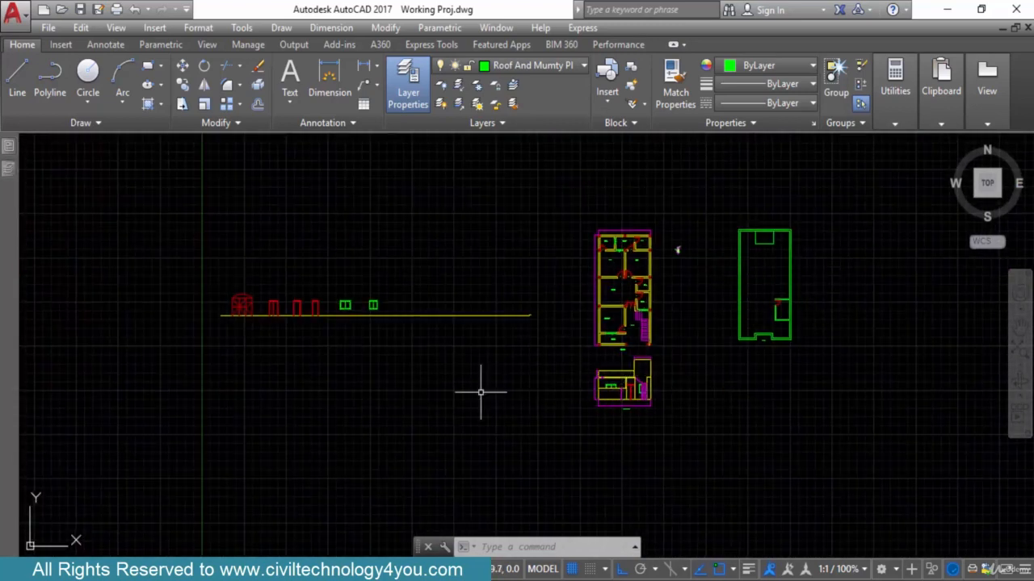
pyautogui.scroll(8, 678, 393)
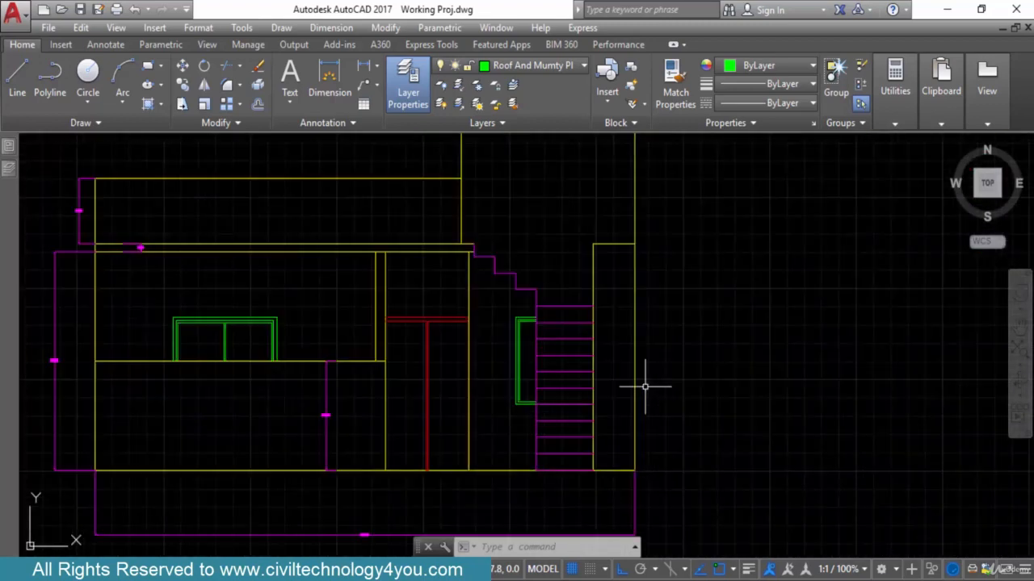
pyautogui.scroll(3, 456, 304)
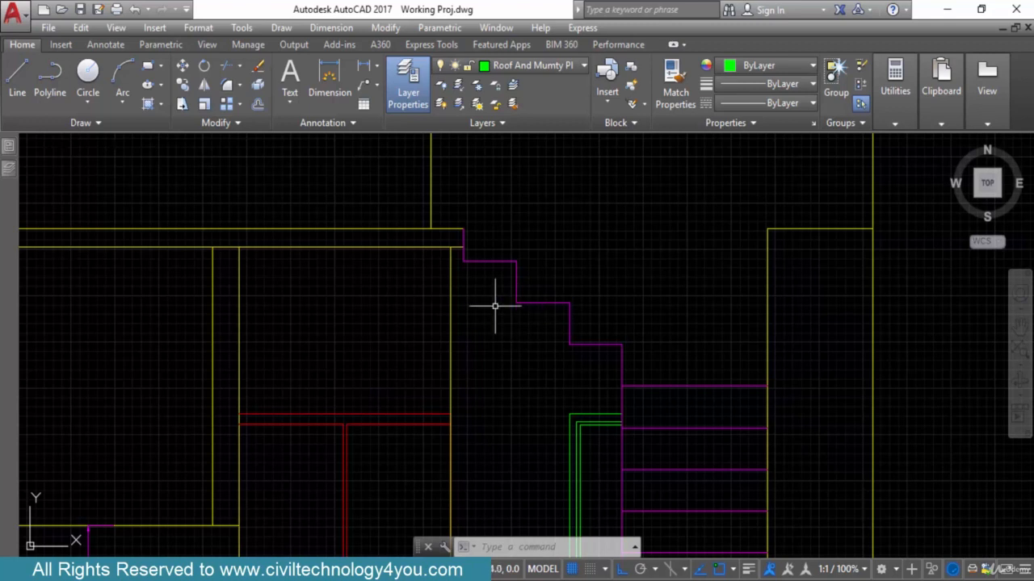
pyautogui.write('l')
pyautogui.press('Return')
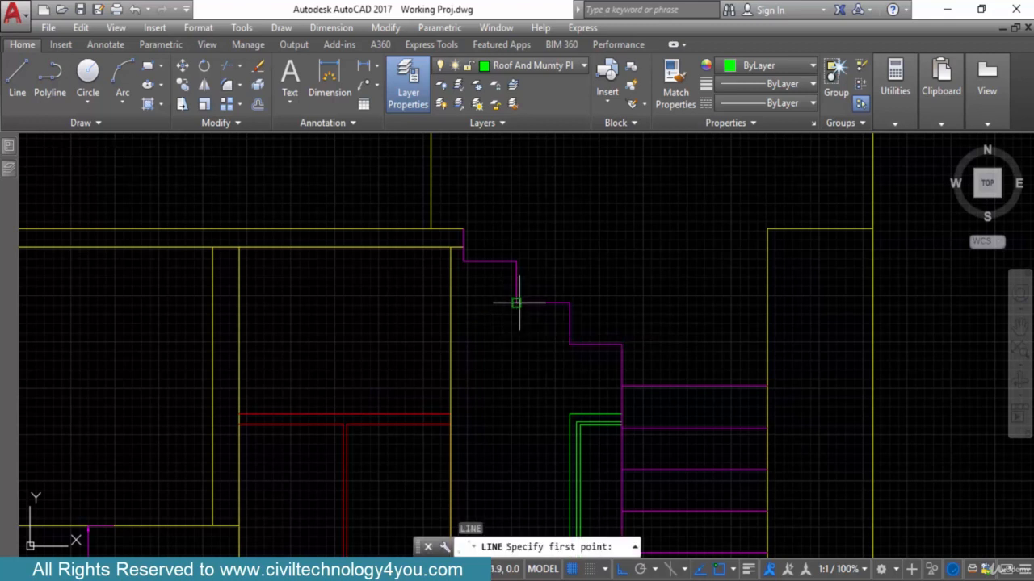
pyautogui.click(517, 303)
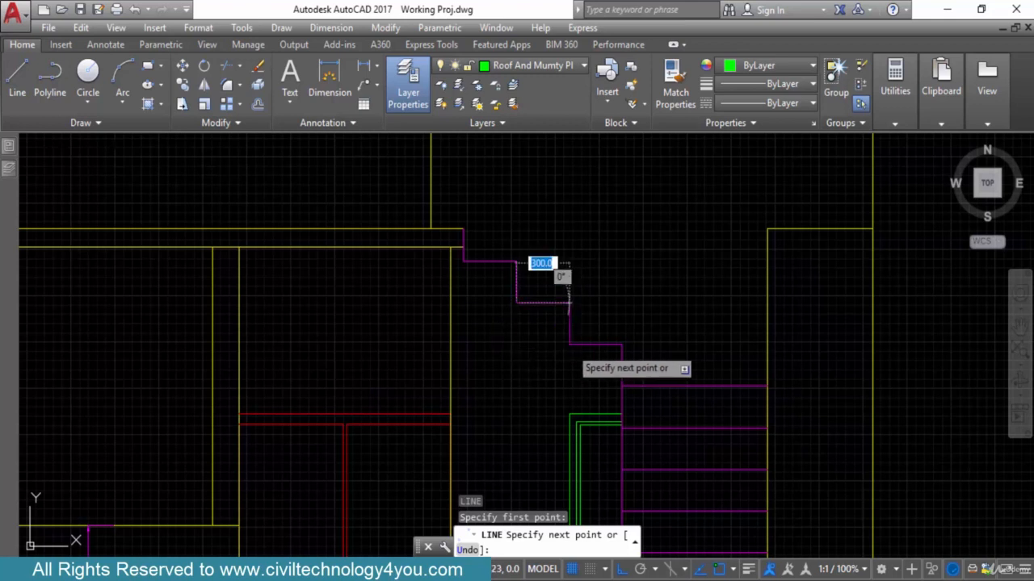
pyautogui.click(570, 345)
pyautogui.press('Escape')
pyautogui.click(552, 325)
pyautogui.press('Escape')
# Move the diagonal stair line straight down by 78, using its midpoint
pyautogui.click(542, 323)
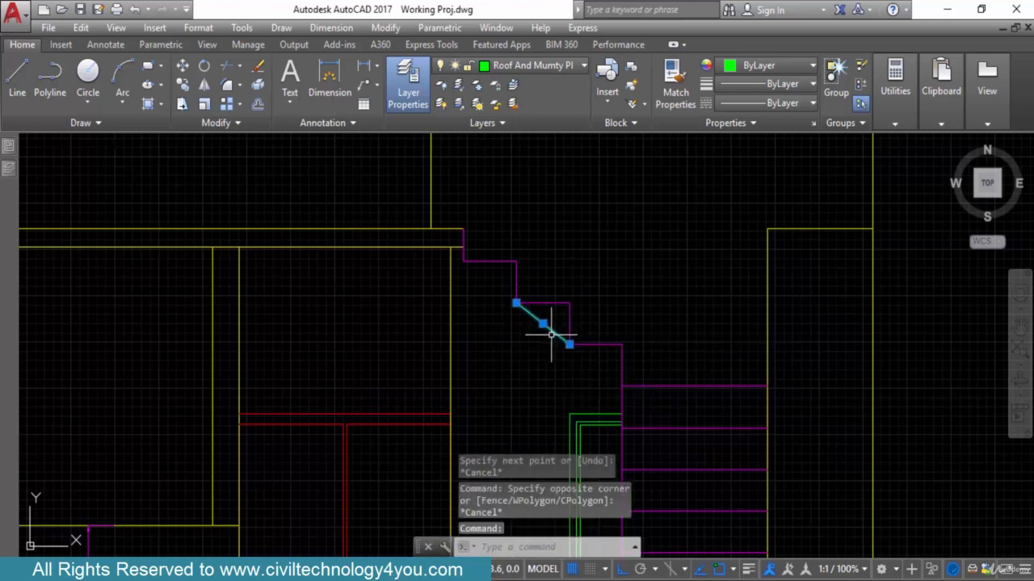
pyautogui.click(543, 323)
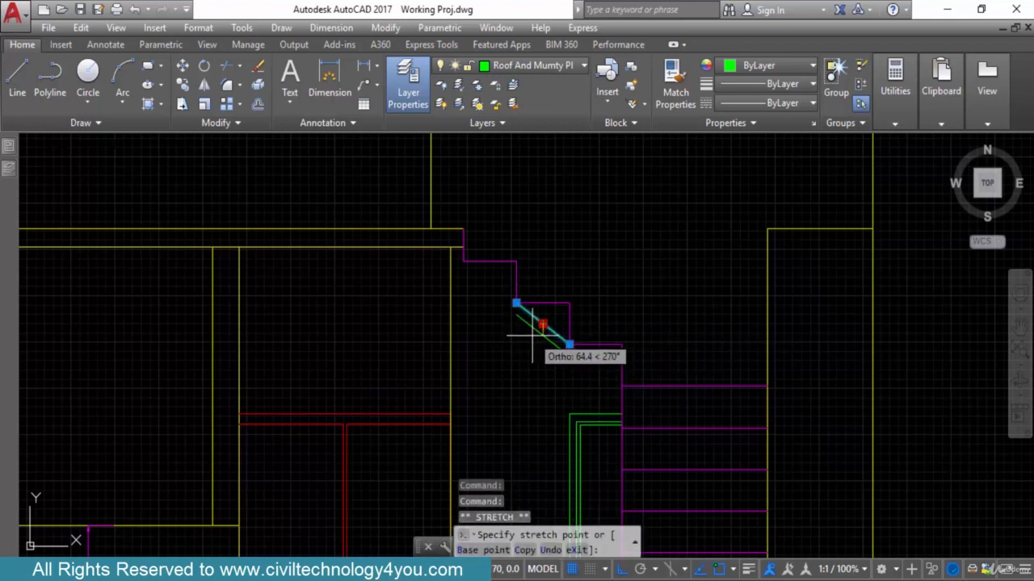
pyautogui.press('Return')
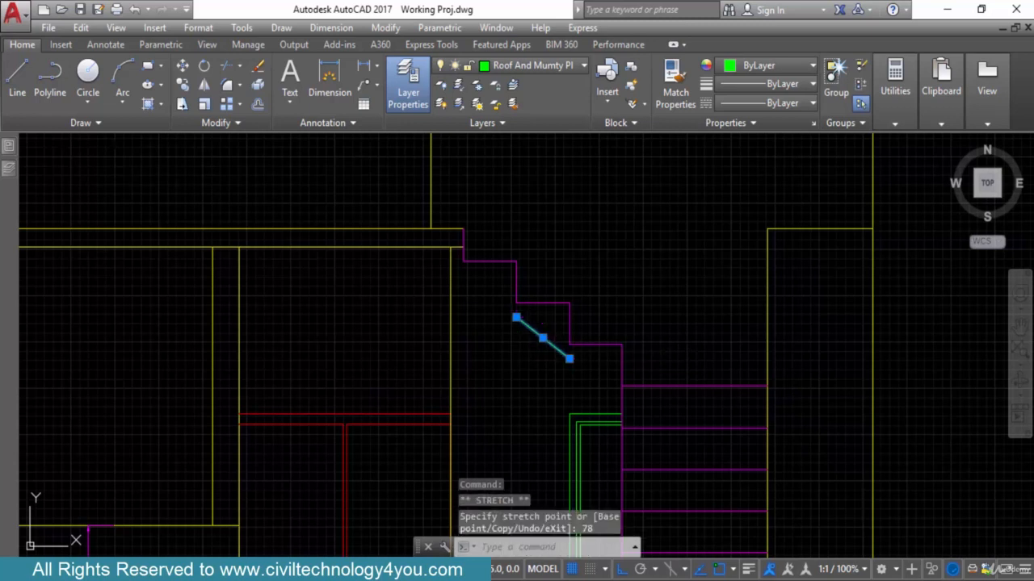
pyautogui.press('Escape')
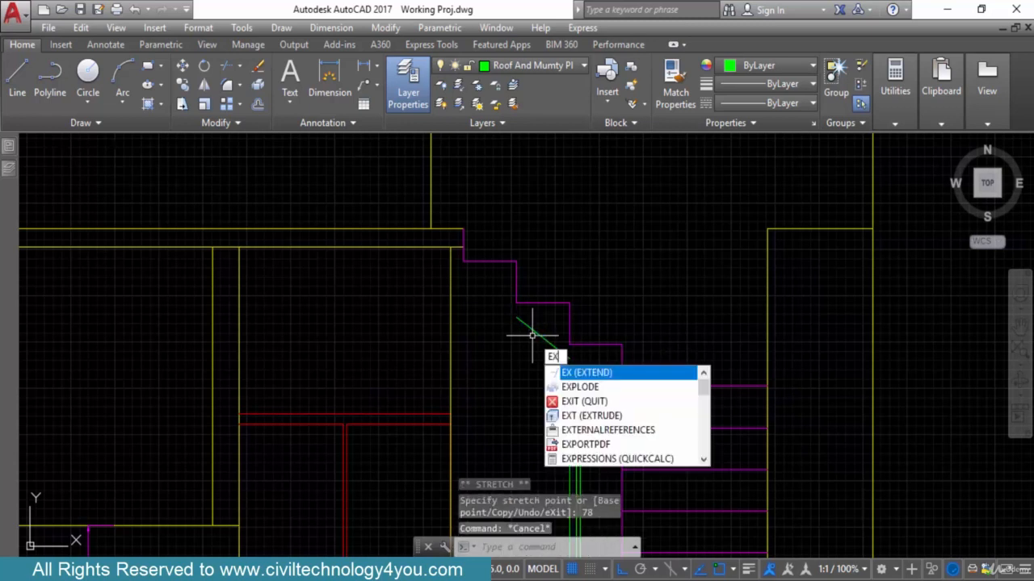
# Extend the diagonal stair line up to the roof slab's underside and down to the side of the lower flight
pyautogui.press('Return')
pyautogui.press('Return')
pyautogui.click(537, 333)
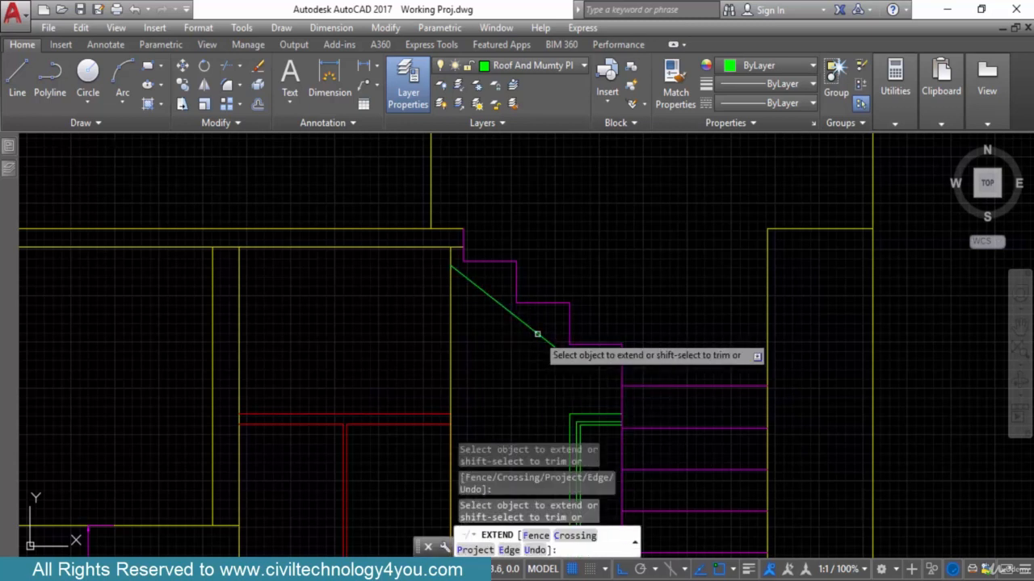
pyautogui.click(547, 348)
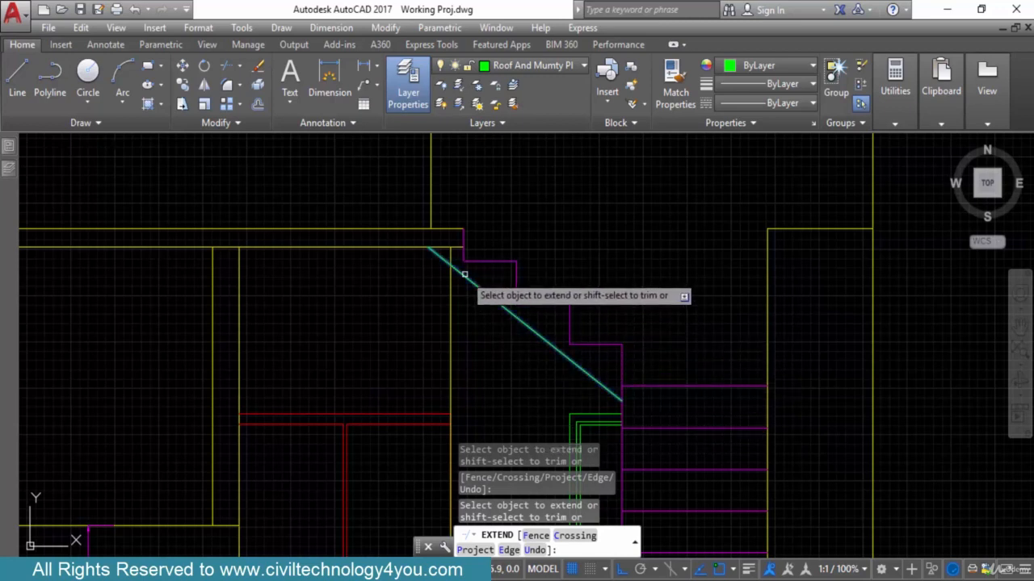
pyautogui.press('Escape')
pyautogui.scroll(4, 464, 275)
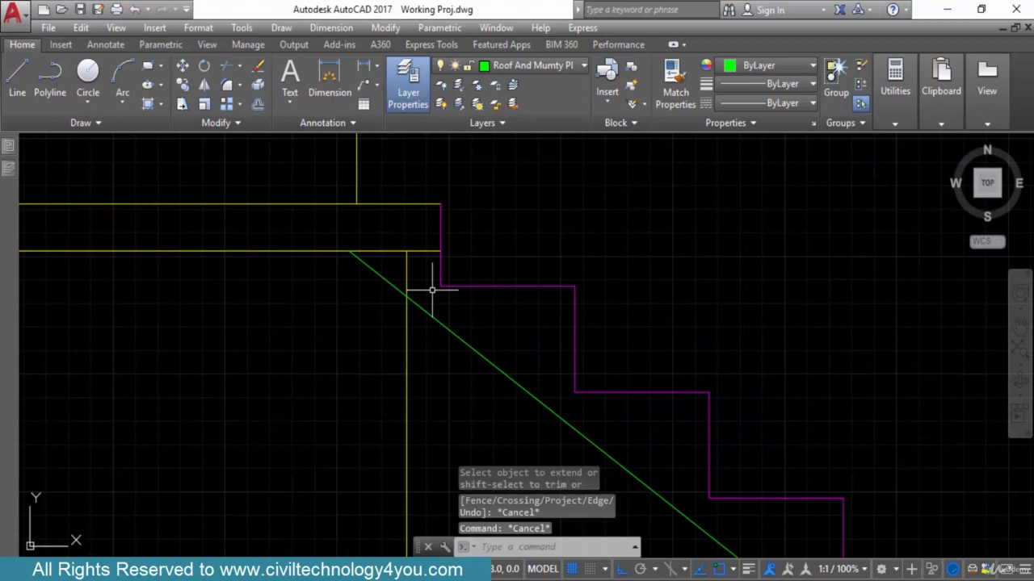
pyautogui.press('Return')
pyautogui.press('Return')
pyautogui.click(422, 271)
pyautogui.press('Escape')
pyautogui.press('Escape')
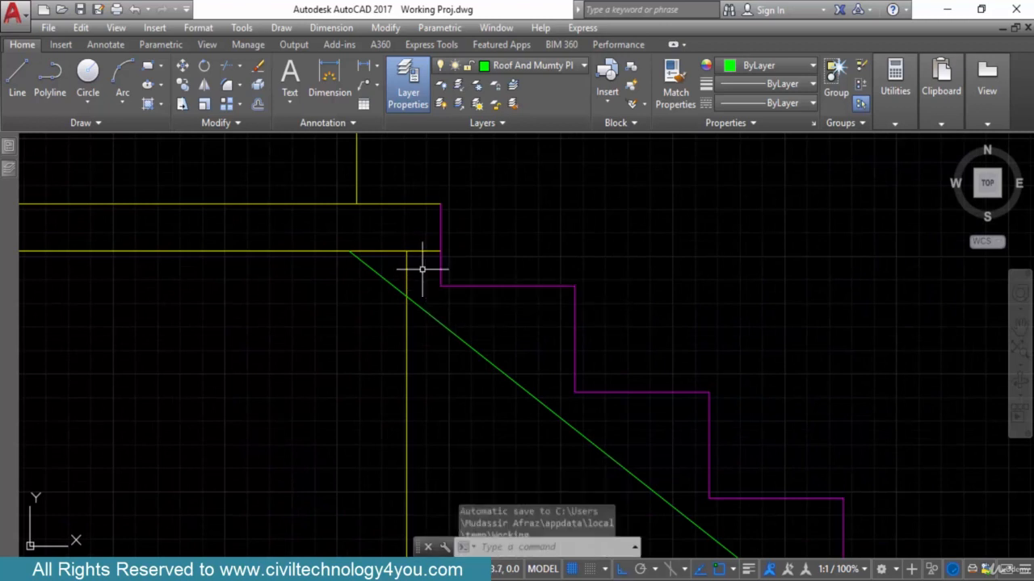
# Trim the part of the vertical wall line that rises above the diagonal stair line
pyautogui.write('tr')
pyautogui.press('Return')
pyautogui.press('Return')
pyautogui.click(422, 271)
pyautogui.click(401, 272)
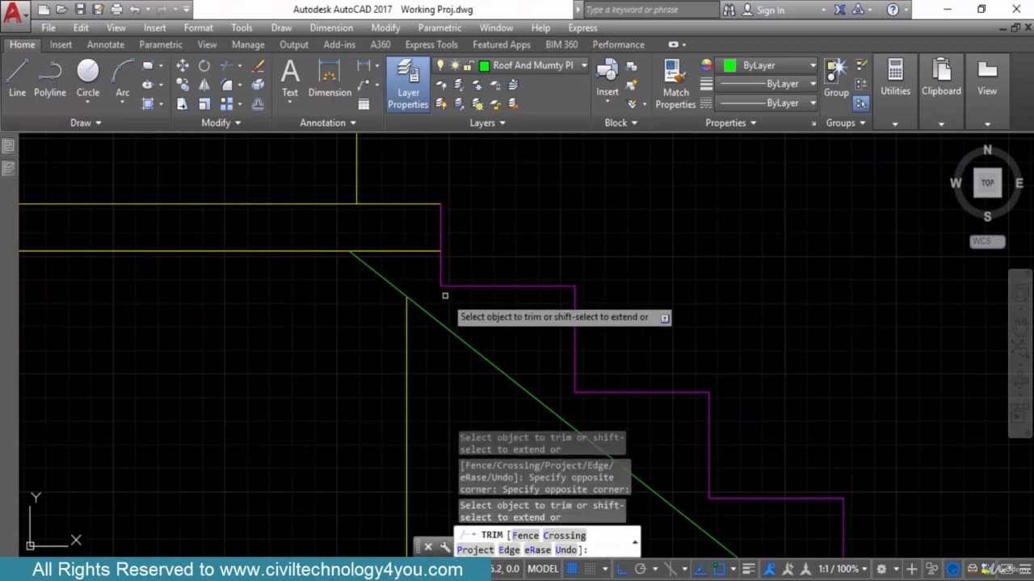
pyautogui.scroll(-4, 446, 295)
pyautogui.moveTo(446, 294)
pyautogui.mouseDown(button='middle')
pyautogui.moveTo(448, 285)
pyautogui.moveTo(535, 334)
pyautogui.mouseUp(button='middle')
pyautogui.press('Escape')
# Match the properties of the diagonal stair line to those of the top tread line of the lower flight
pyautogui.scroll(2, 582, 369)
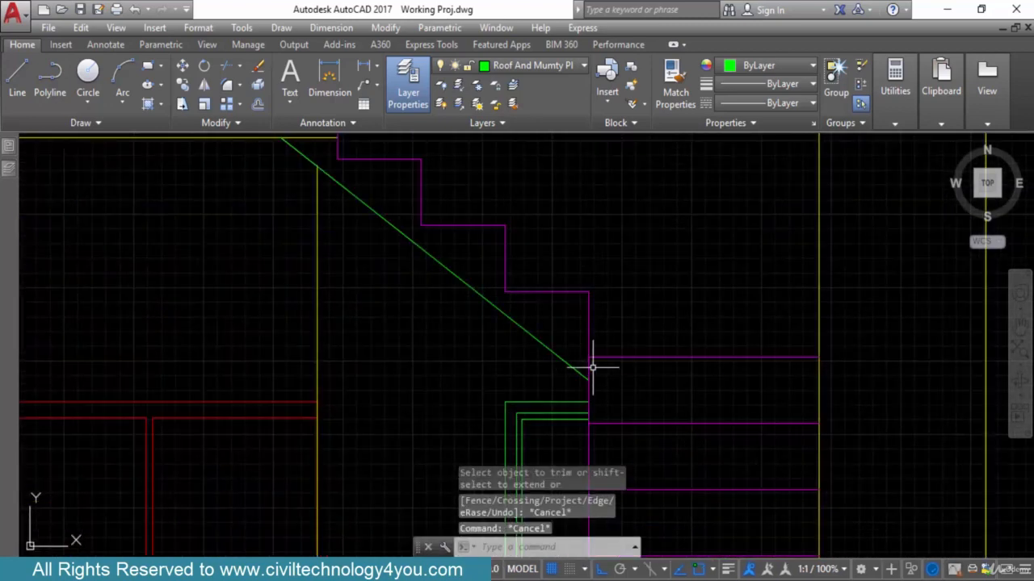
pyautogui.write('ma')
pyautogui.press('Return')
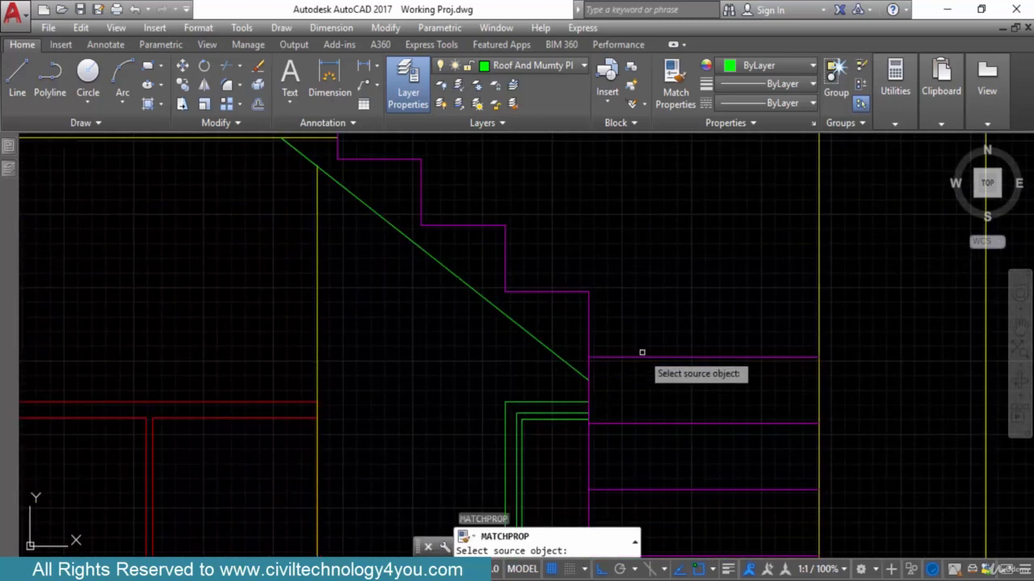
pyautogui.click(642, 356)
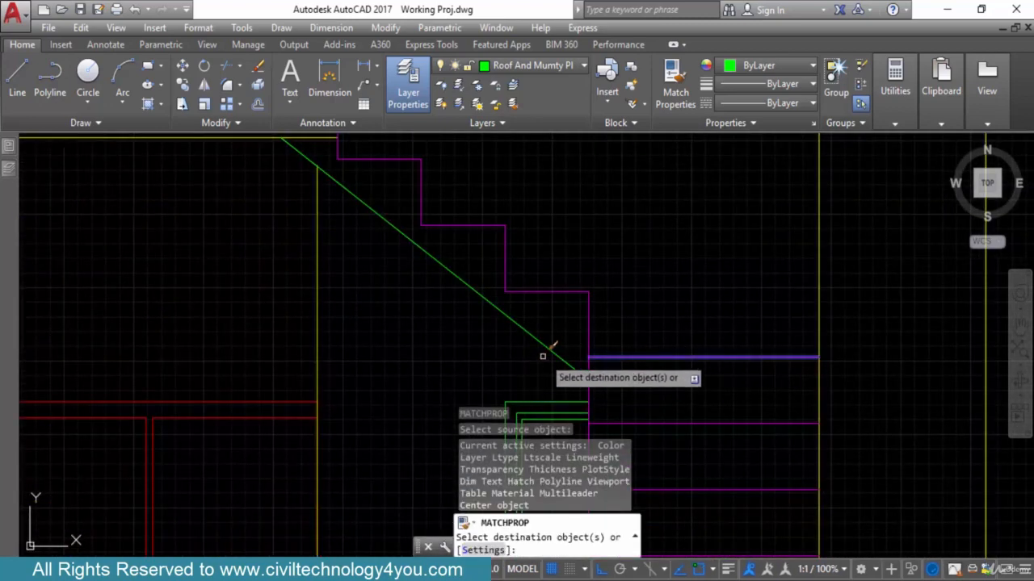
pyautogui.click(552, 343)
pyautogui.click(529, 355)
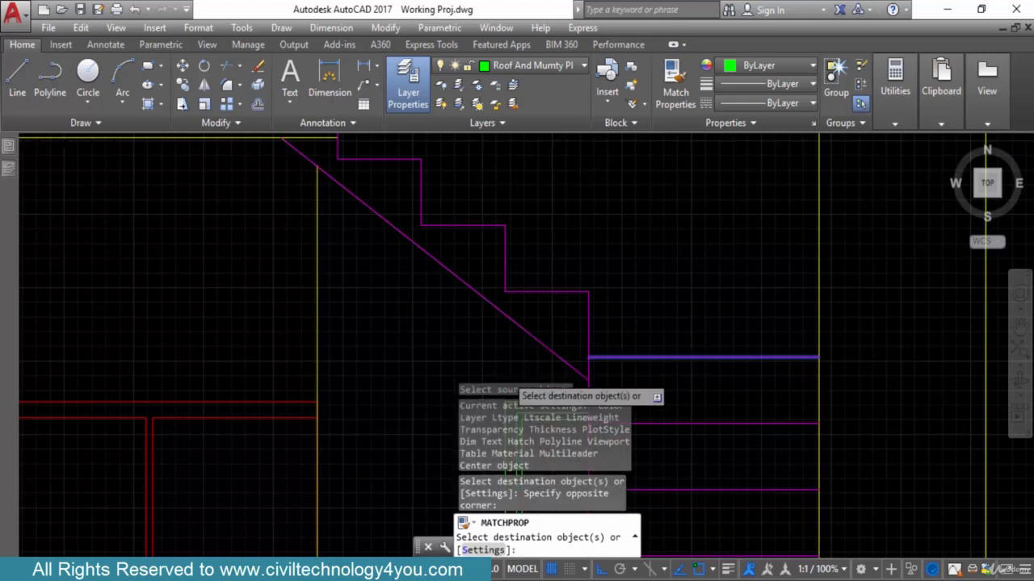
pyautogui.scroll(-3, 506, 376)
pyautogui.press('Escape')
pyautogui.moveTo(463, 347); pyautogui.dragTo(493, 312, button='middle')
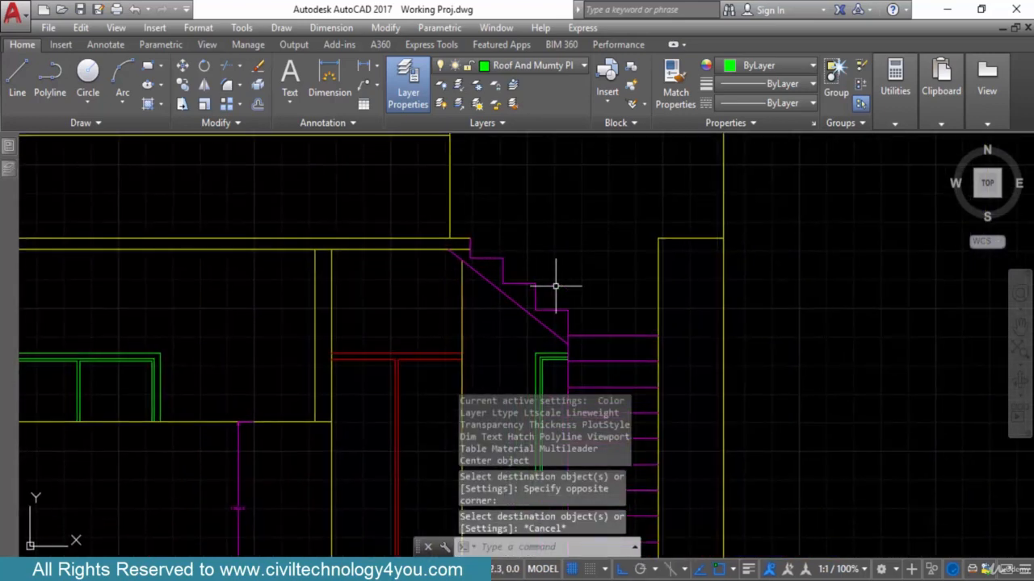
pyautogui.scroll(-3, 556, 285)
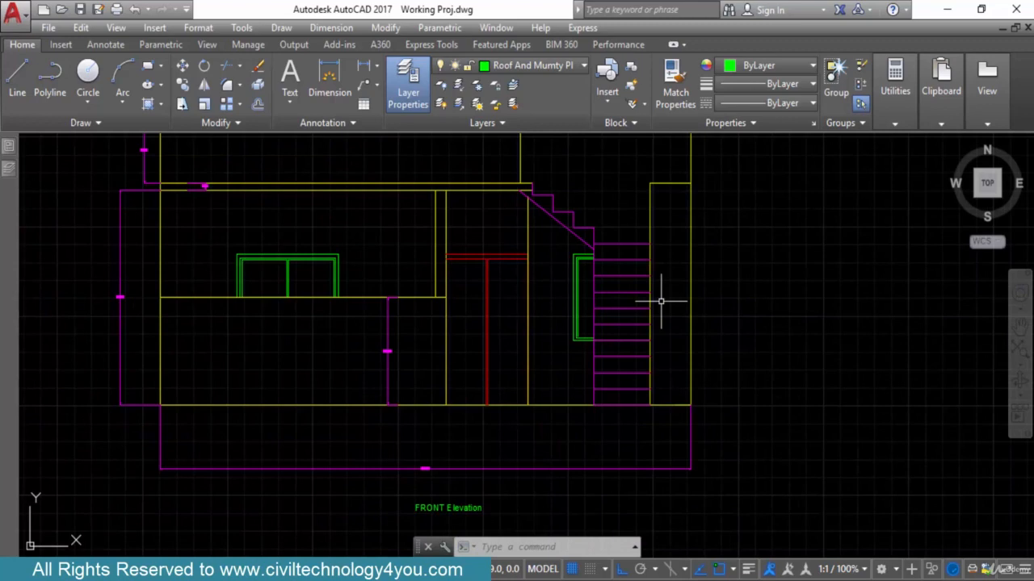